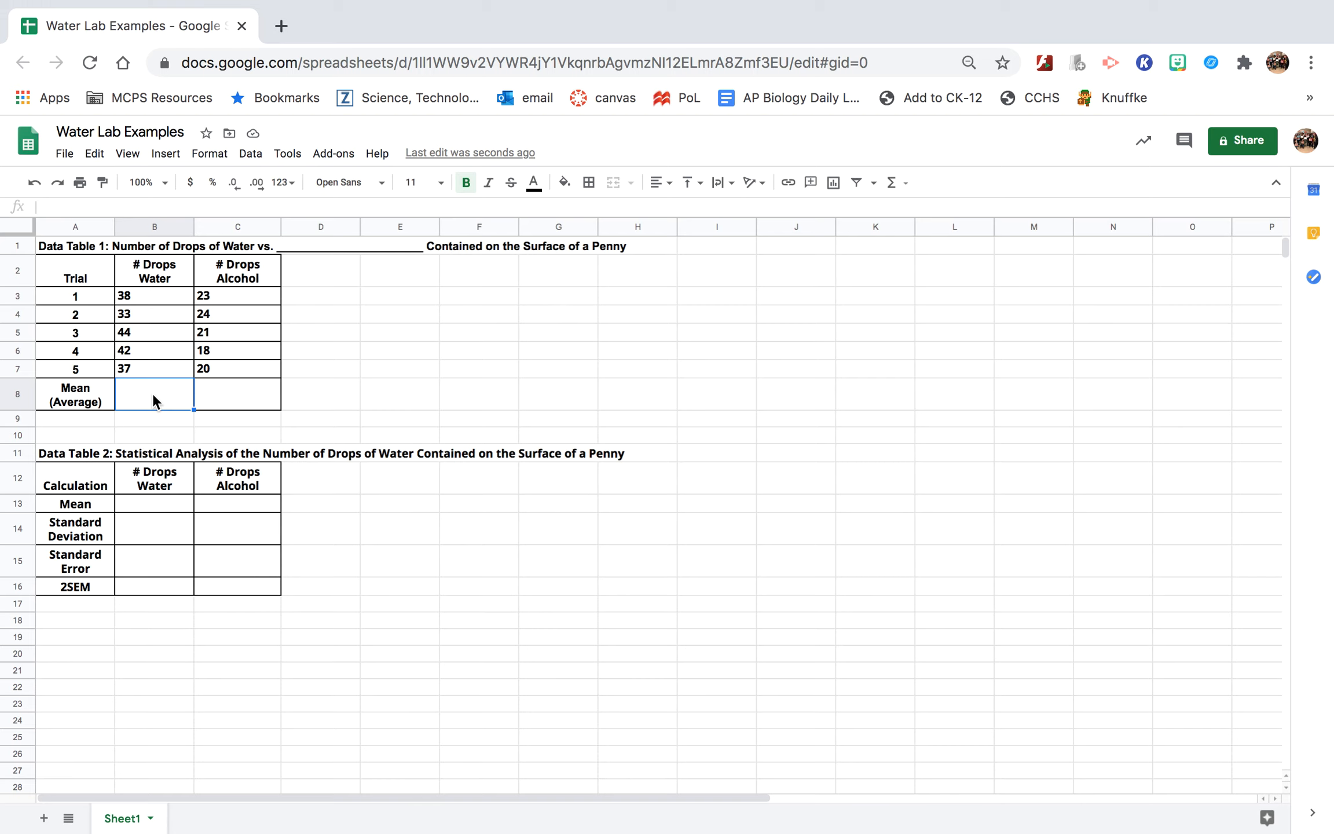
Enter the formula =AVERAGE(B3:B7) in cell B8 for the mean number of water drops
{"action": "left_click", "coordinate": [113, 208]}
{"action": "type", "text": "="}
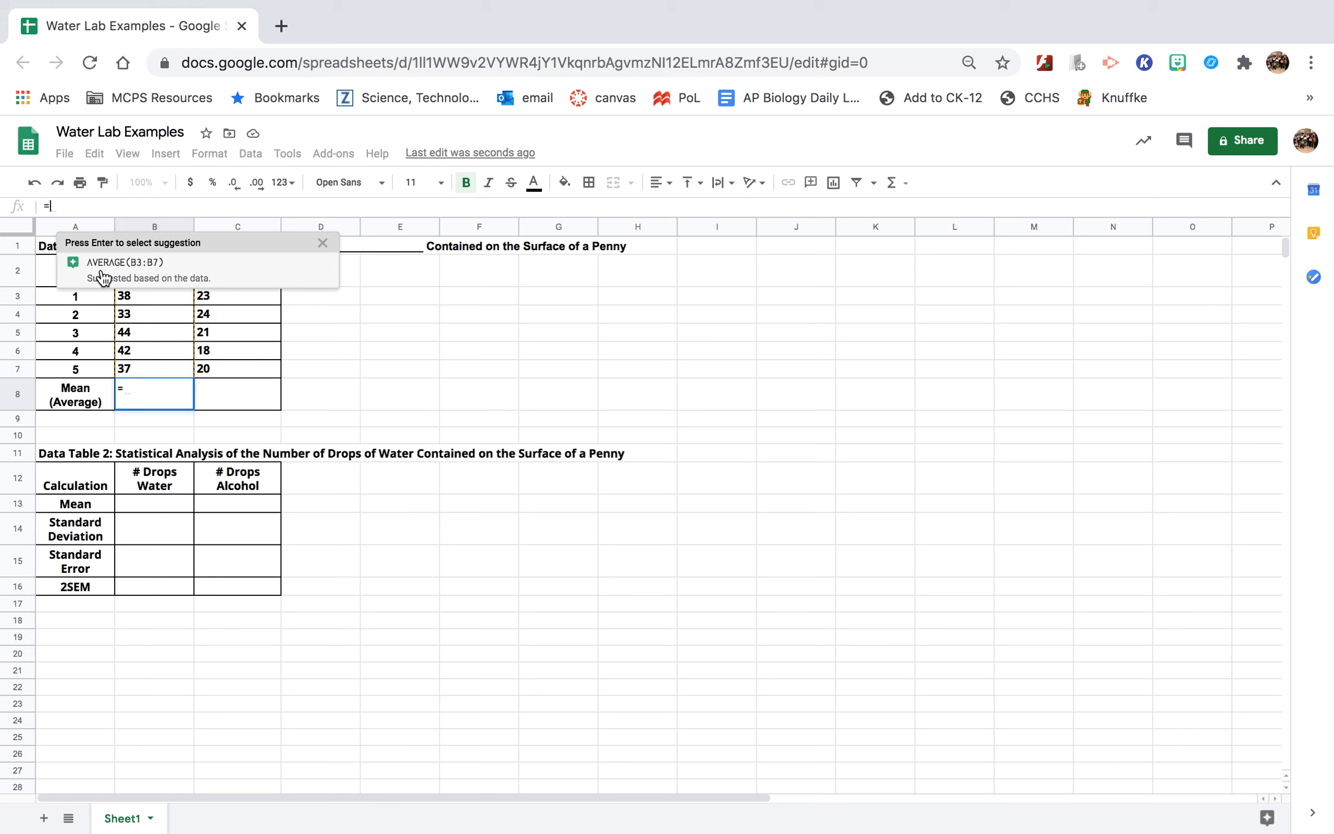
{"action": "left_click", "coordinate": [111, 278]}
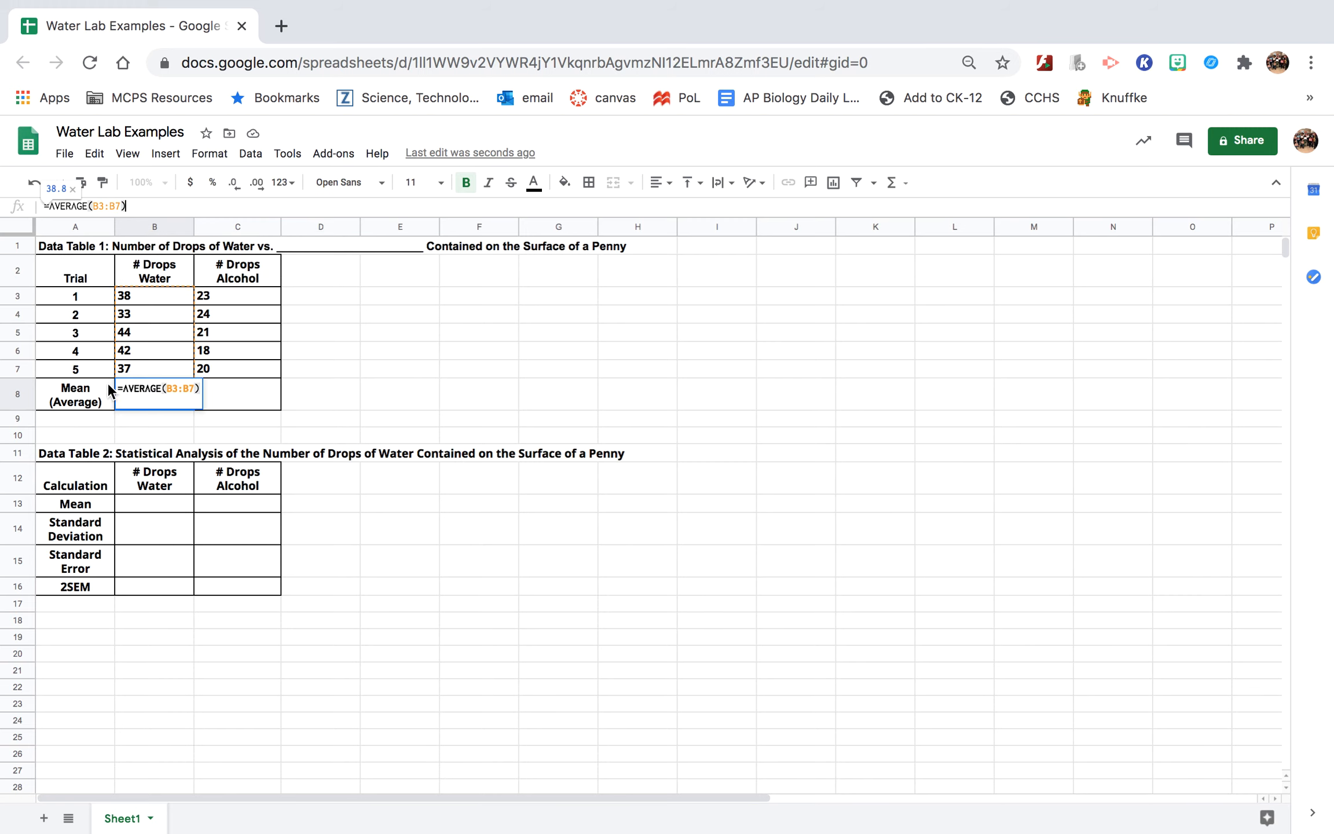
{"action": "left_click", "coordinate": [49, 211]}
{"action": "key", "text": "BackSpace"}
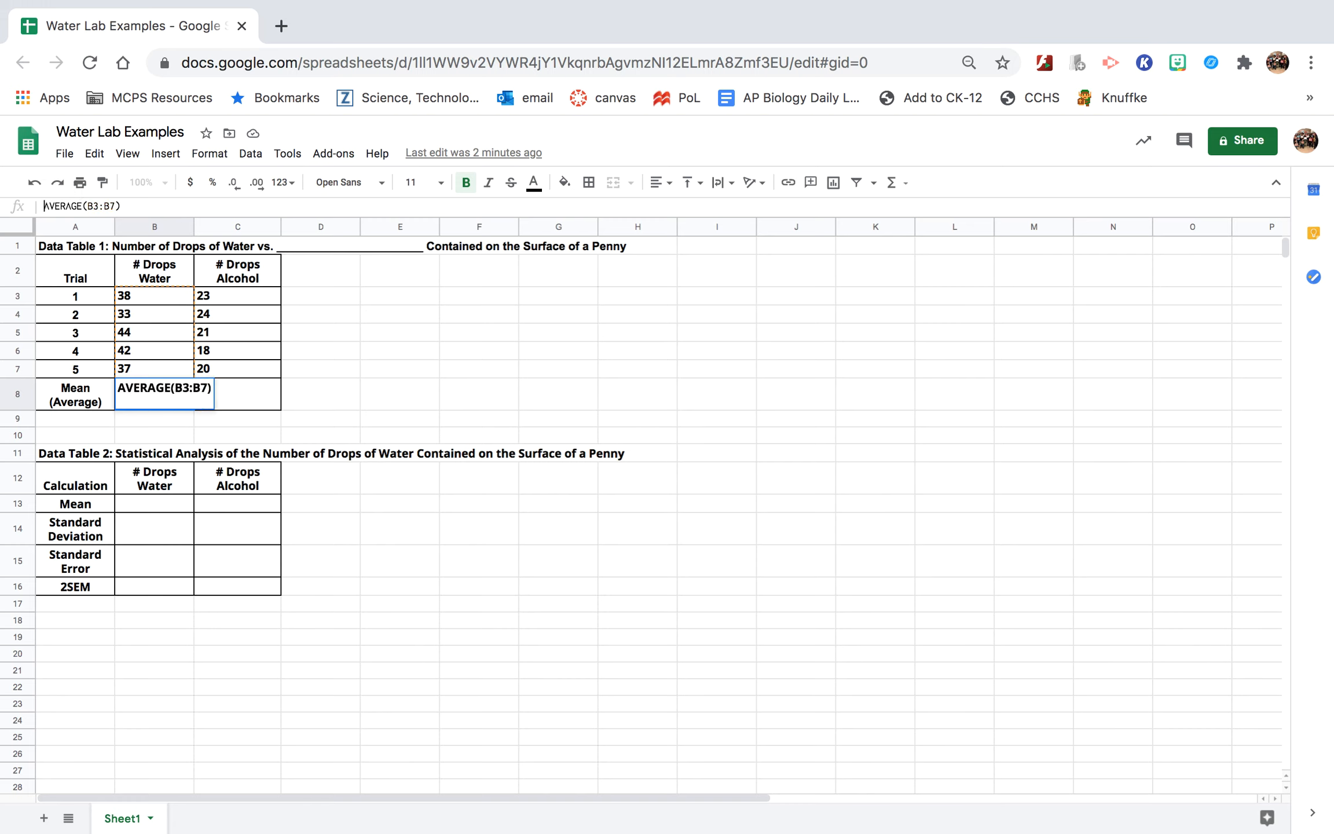
{"action": "type", "text": "="}
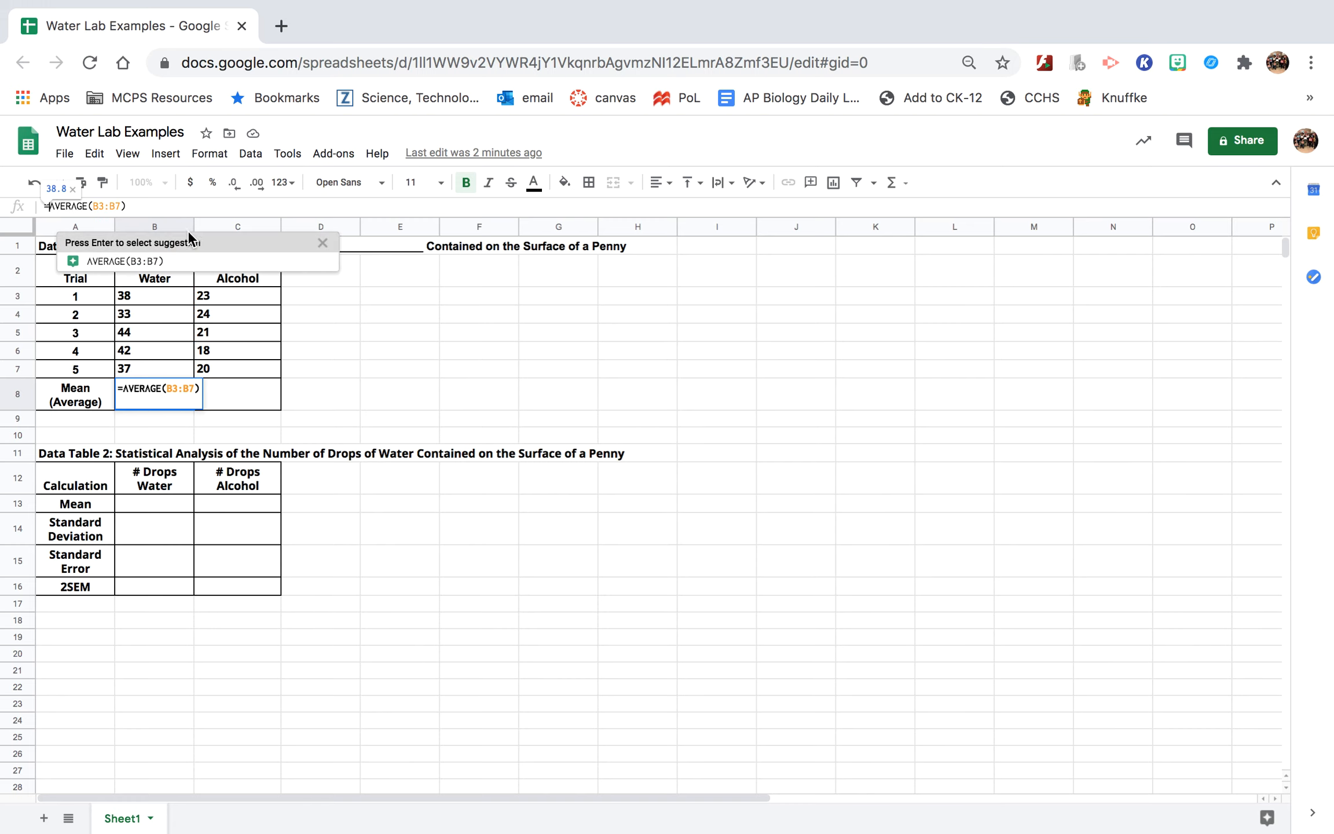
{"action": "left_click", "coordinate": [172, 387]}
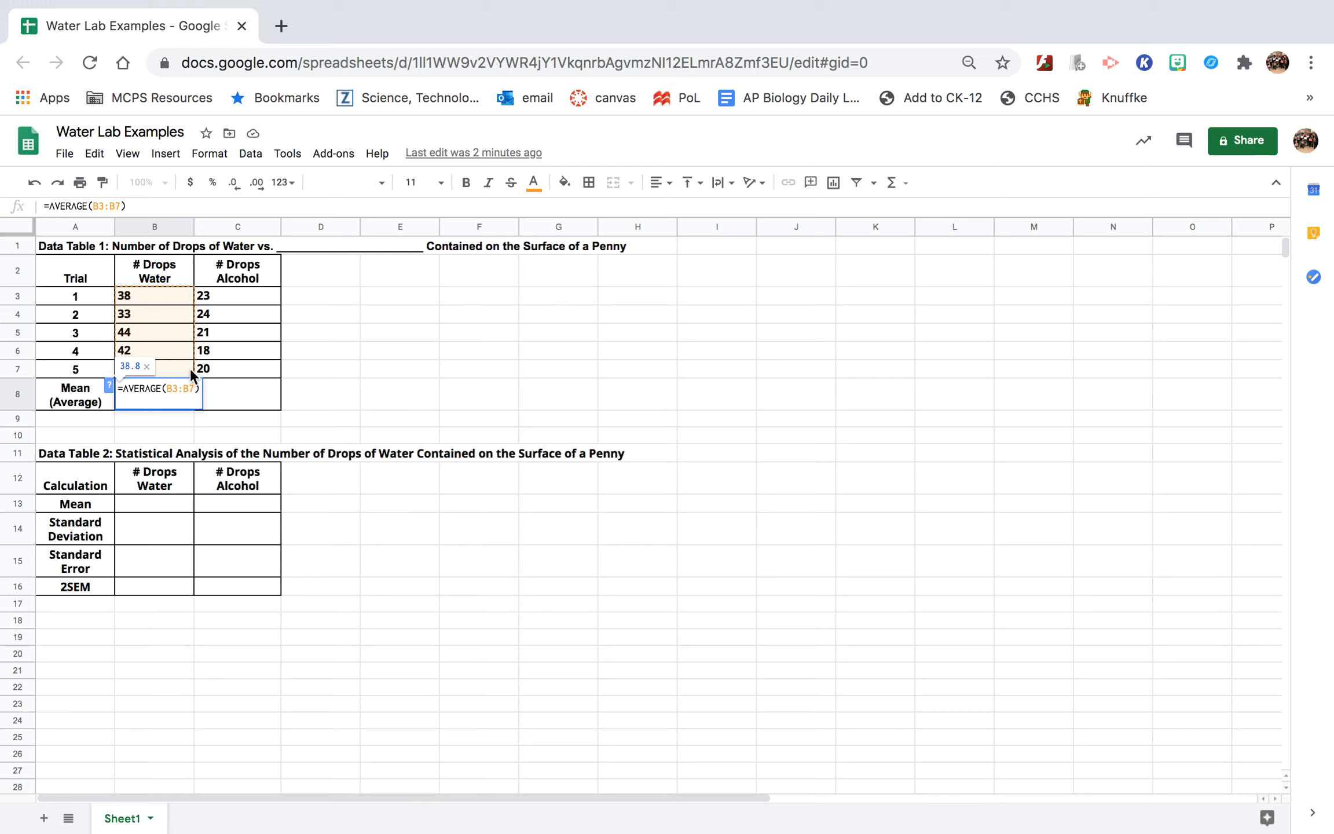
{"action": "left_click", "coordinate": [106, 207]}
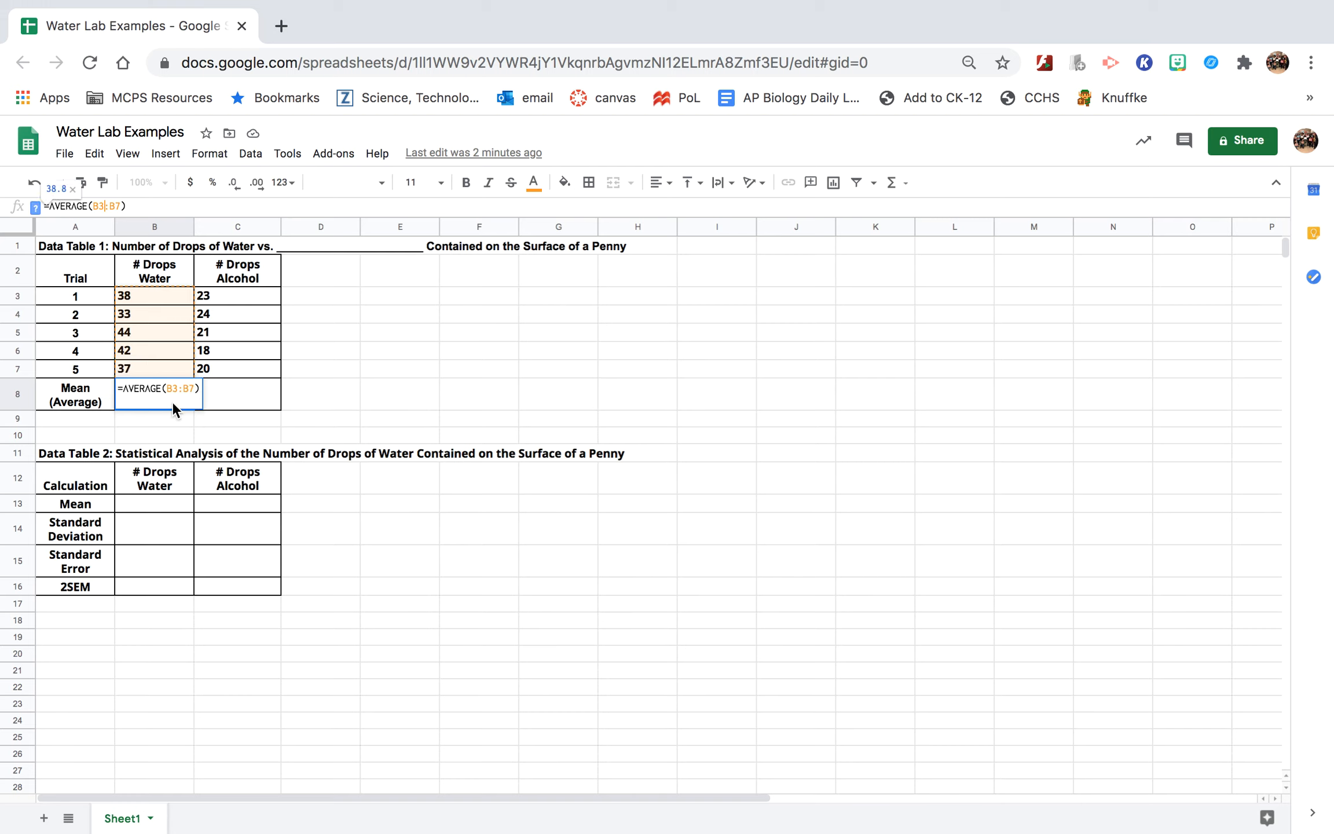
{"action": "key", "text": "Return"}
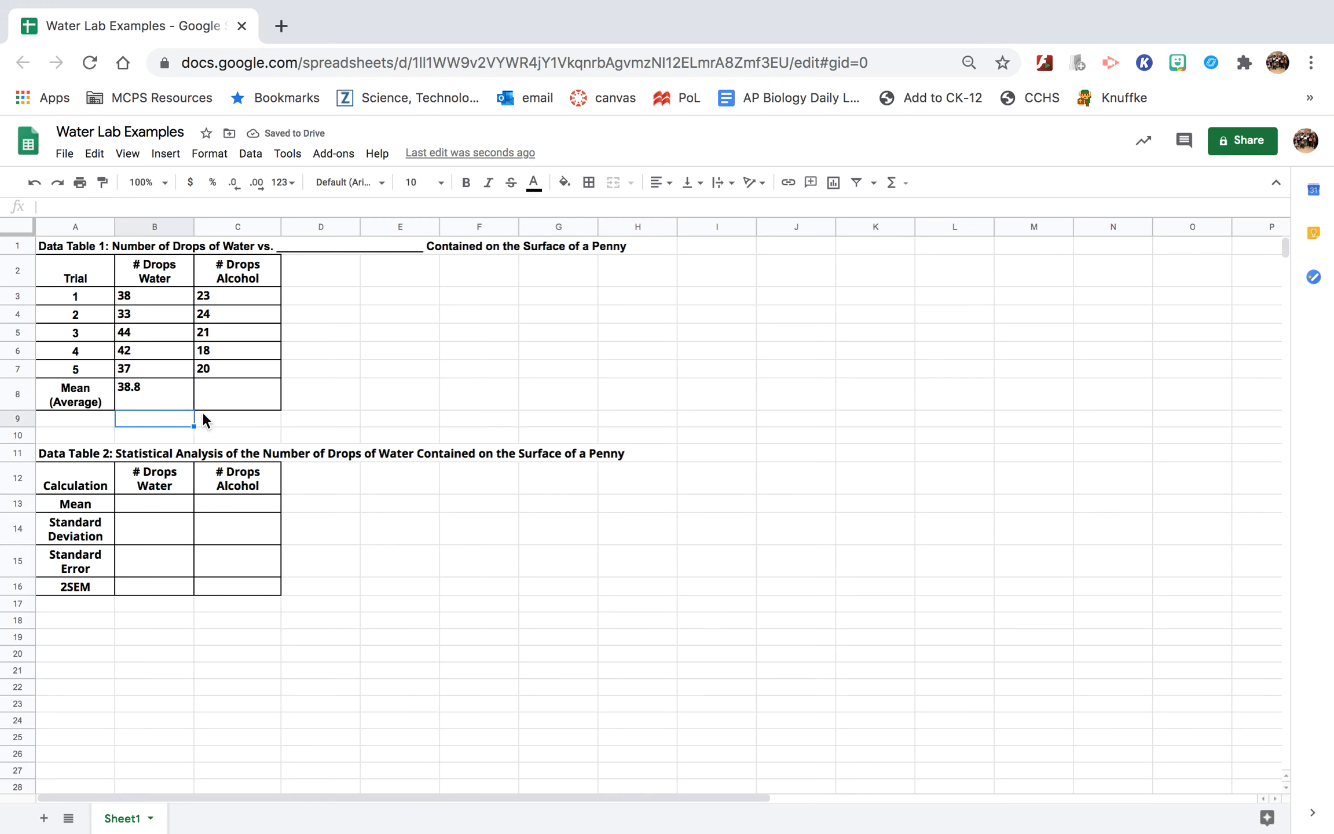
Fill the mean formula from B8 across to C8 for the alcohol drops and check its cell range
{"action": "left_click", "coordinate": [177, 395]}
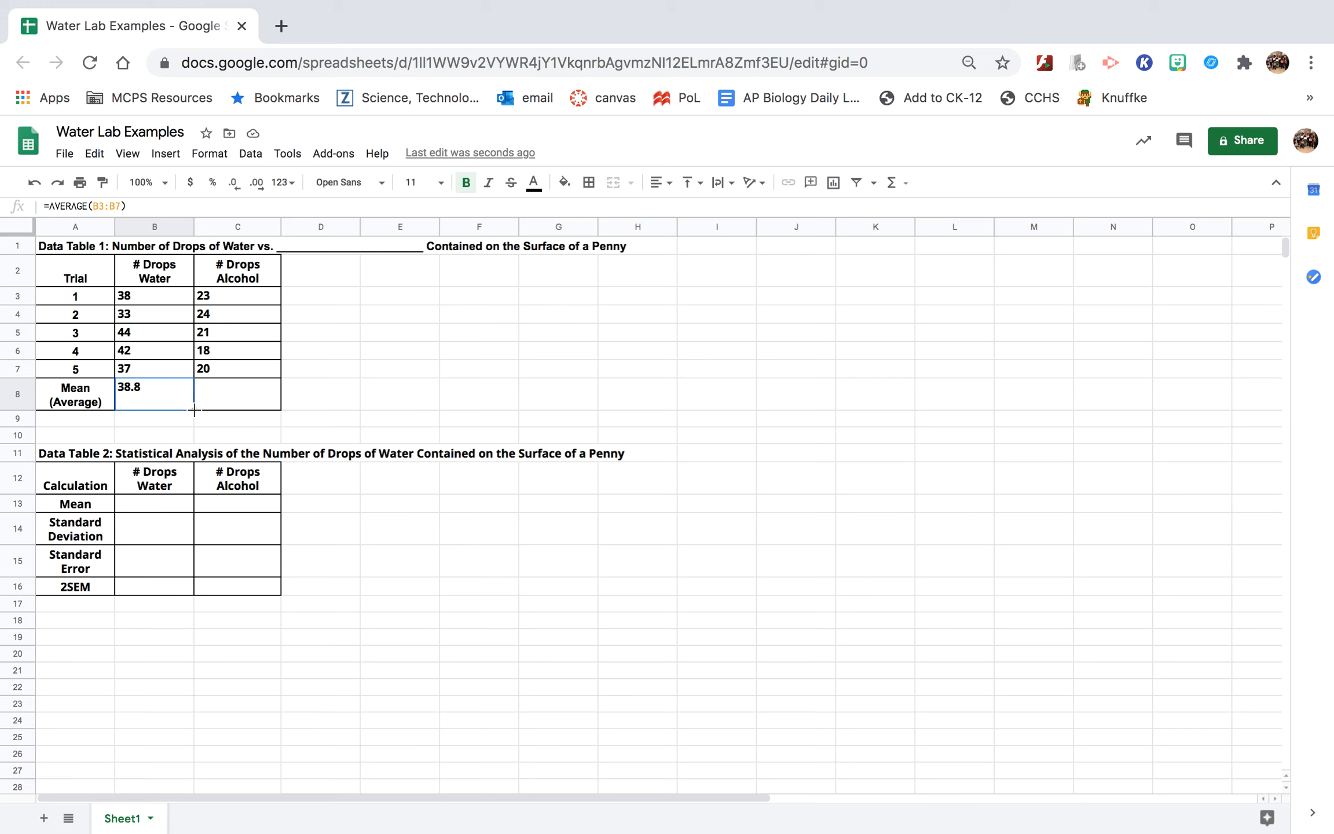
{"action": "left_click", "coordinate": [249, 394]}
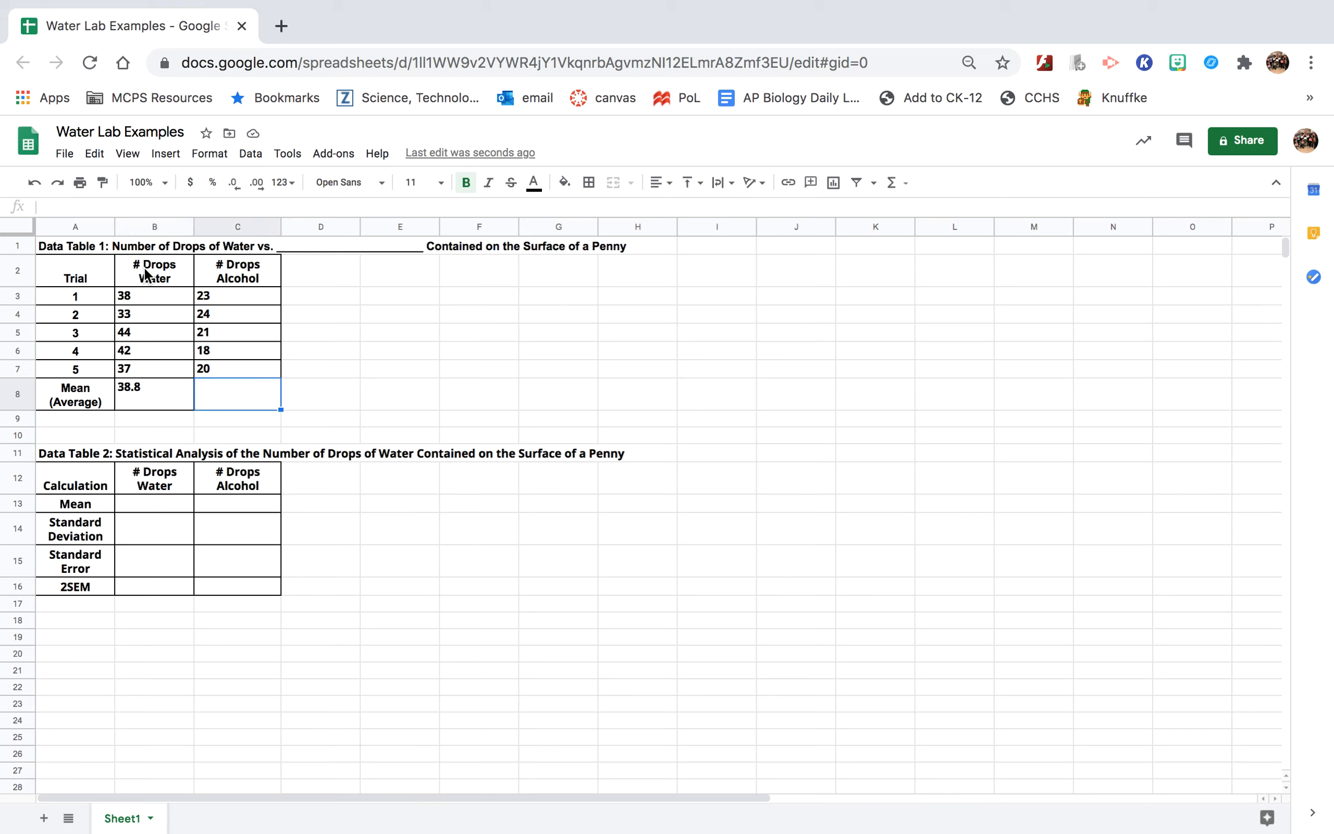
{"action": "left_click", "coordinate": [174, 392]}
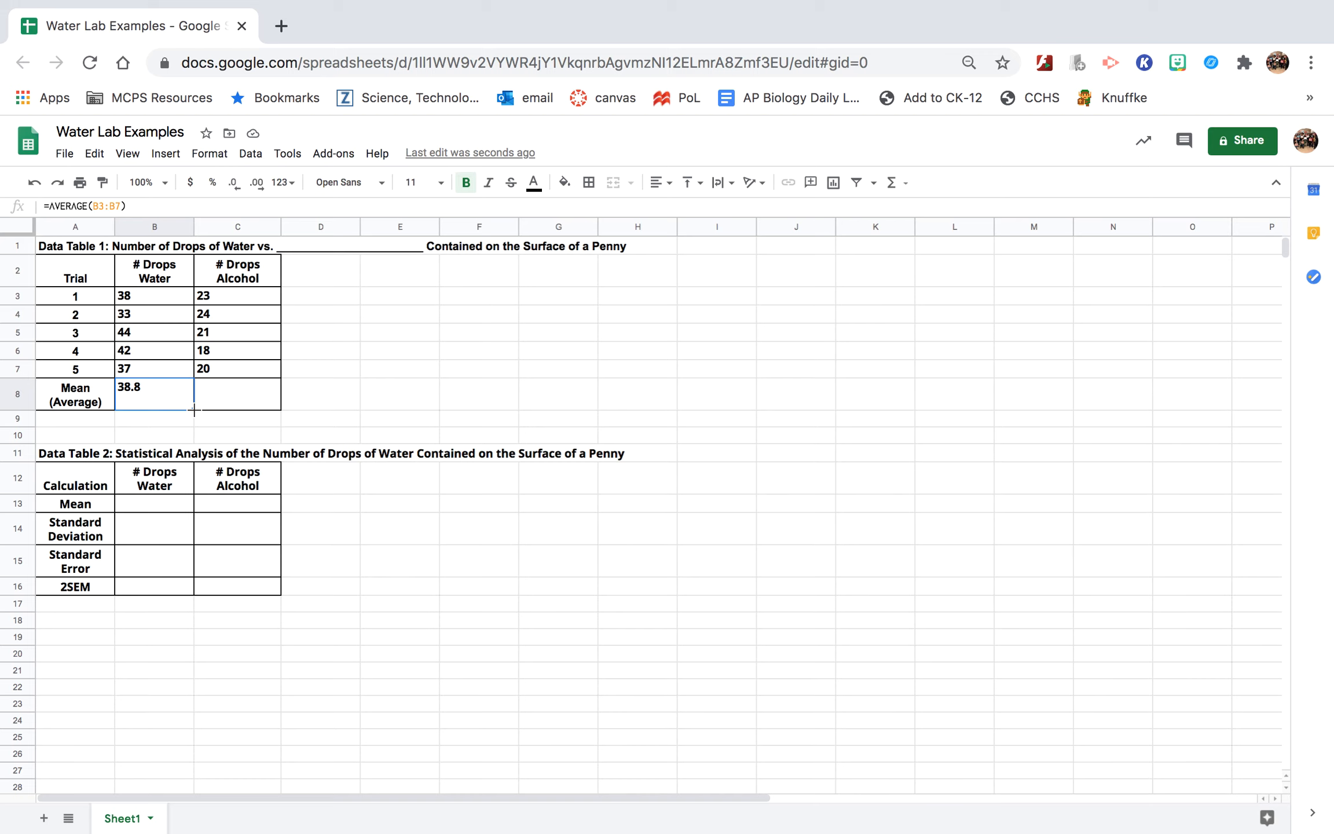
{"action": "left_click_drag", "start_coordinate": [194, 409], "coordinate": [280, 410]}
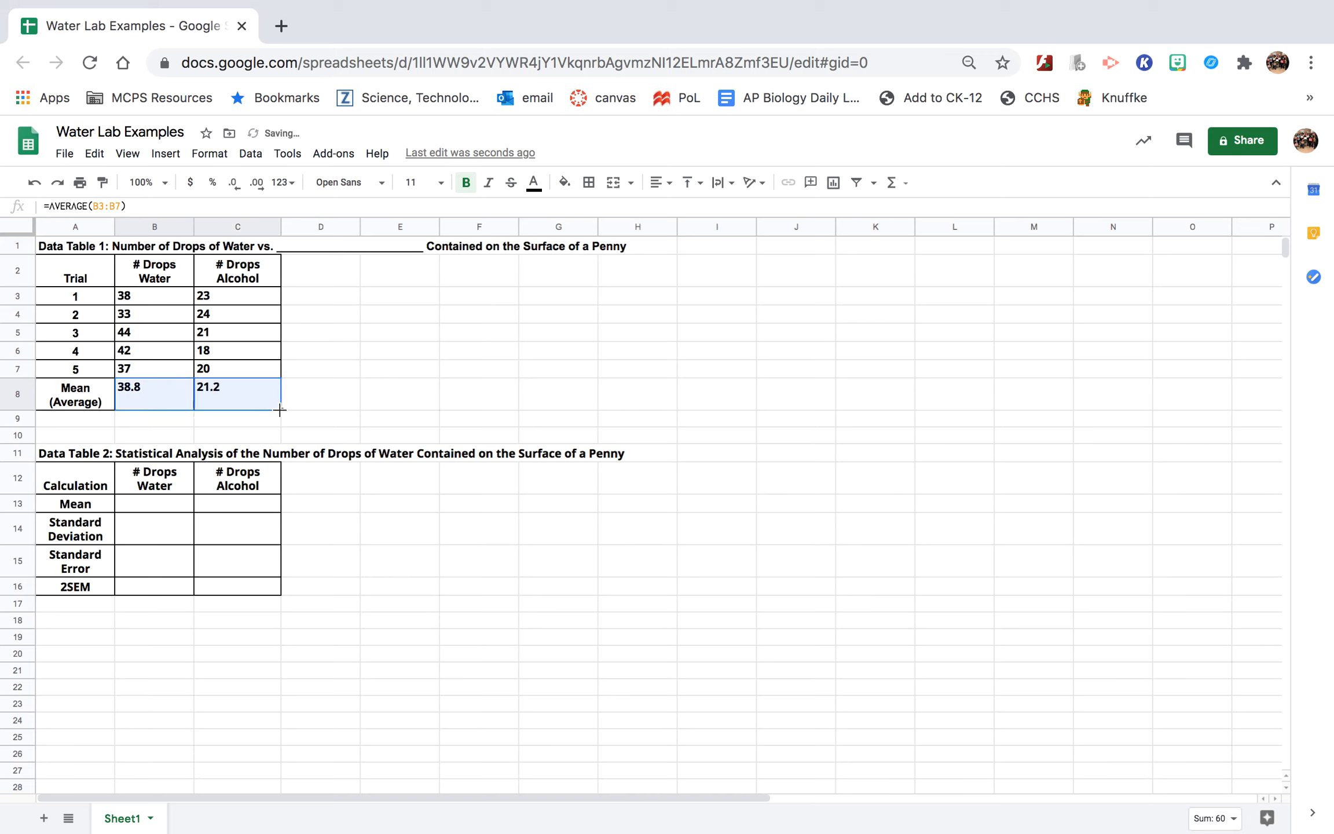
{"action": "left_click", "coordinate": [227, 390]}
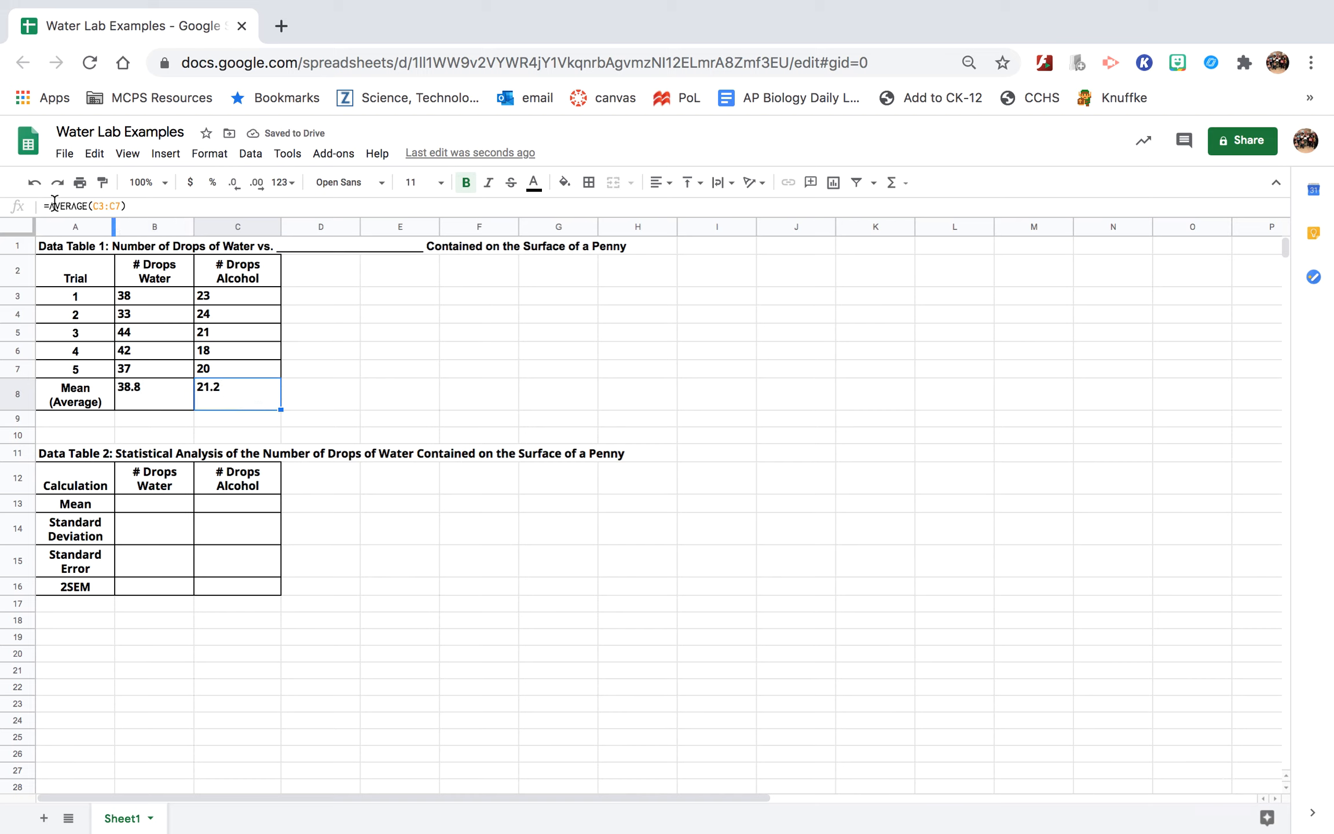
{"action": "left_click", "coordinate": [115, 205]}
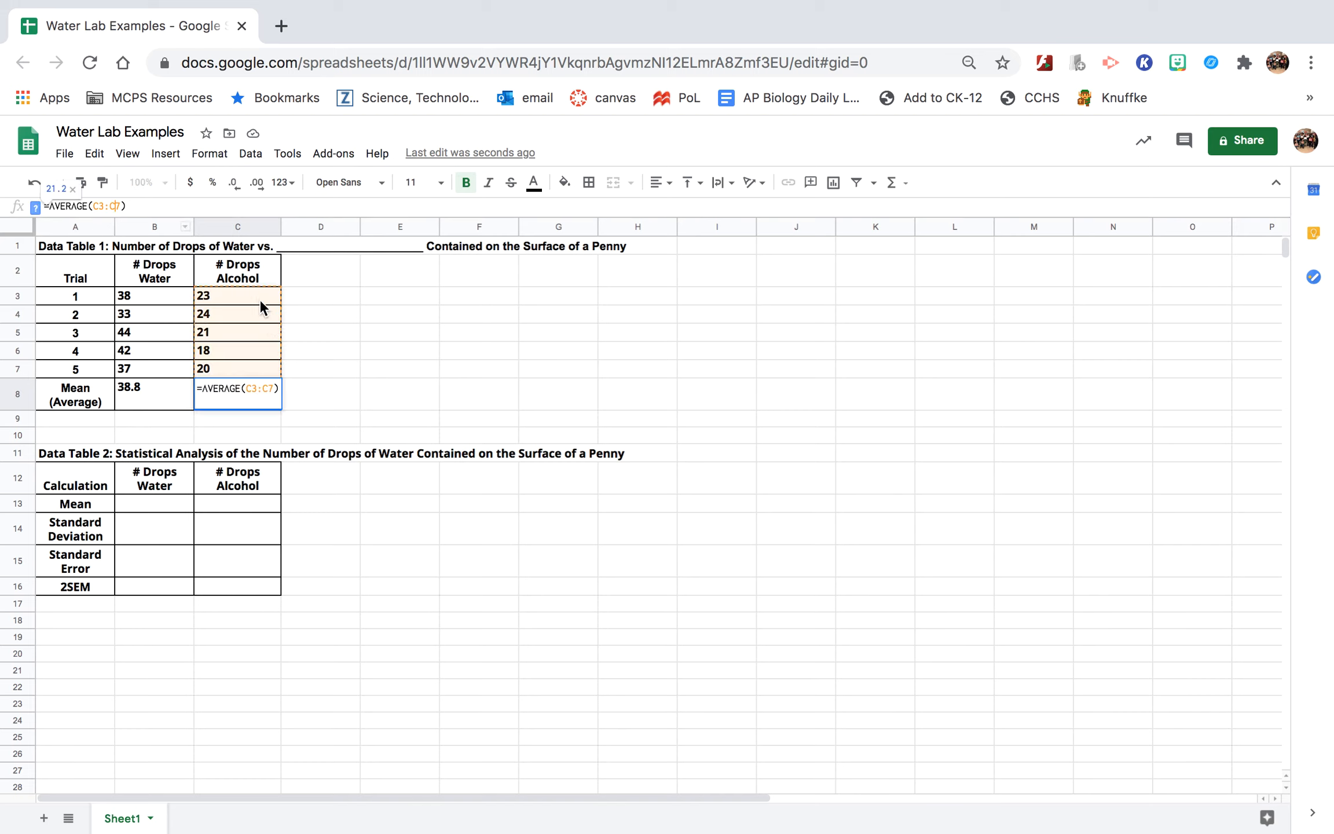
{"action": "left_click", "coordinate": [253, 388]}
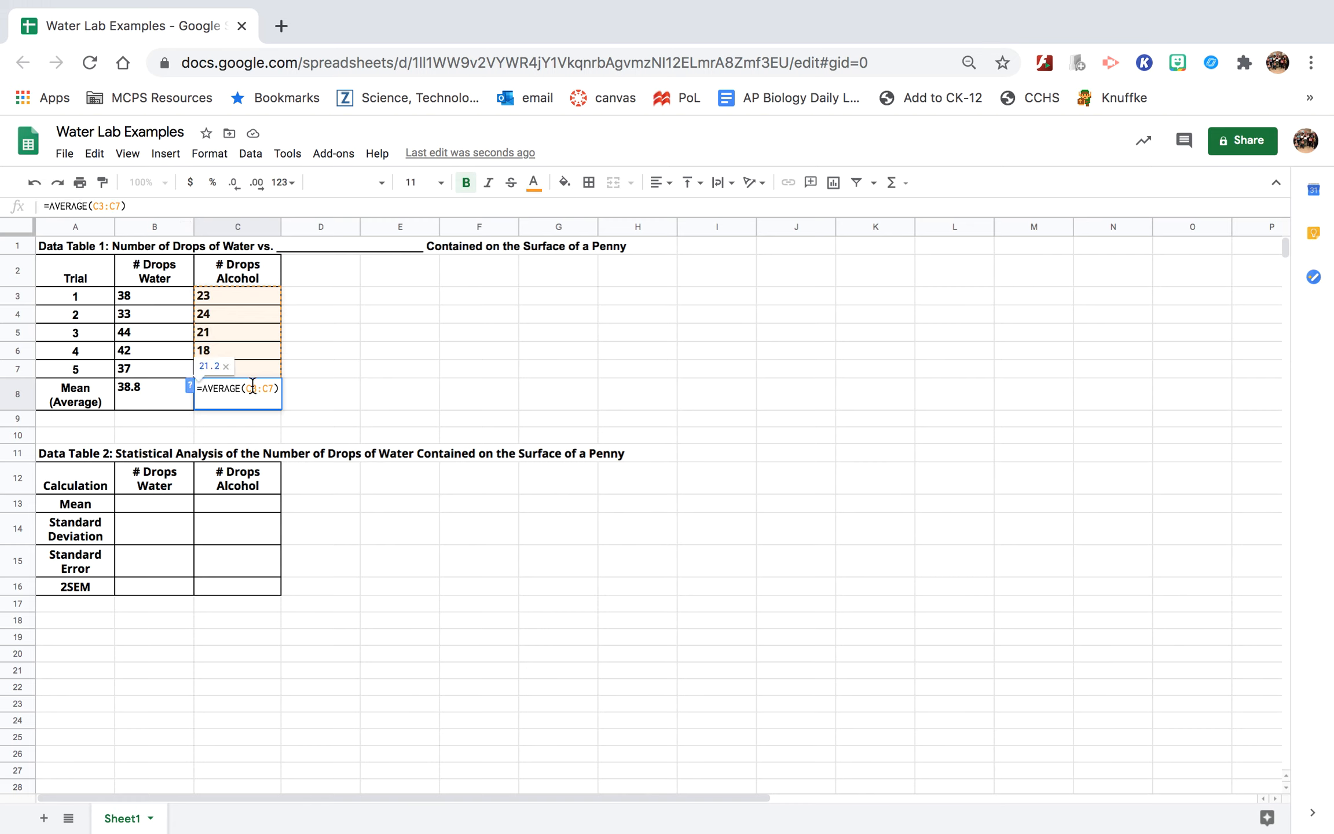
{"action": "key", "text": "Return"}
Enter the means in Data Table 2: 38.8 for water in B13 and 21.2 for alcohol in C13
{"action": "left_click", "coordinate": [139, 505]}
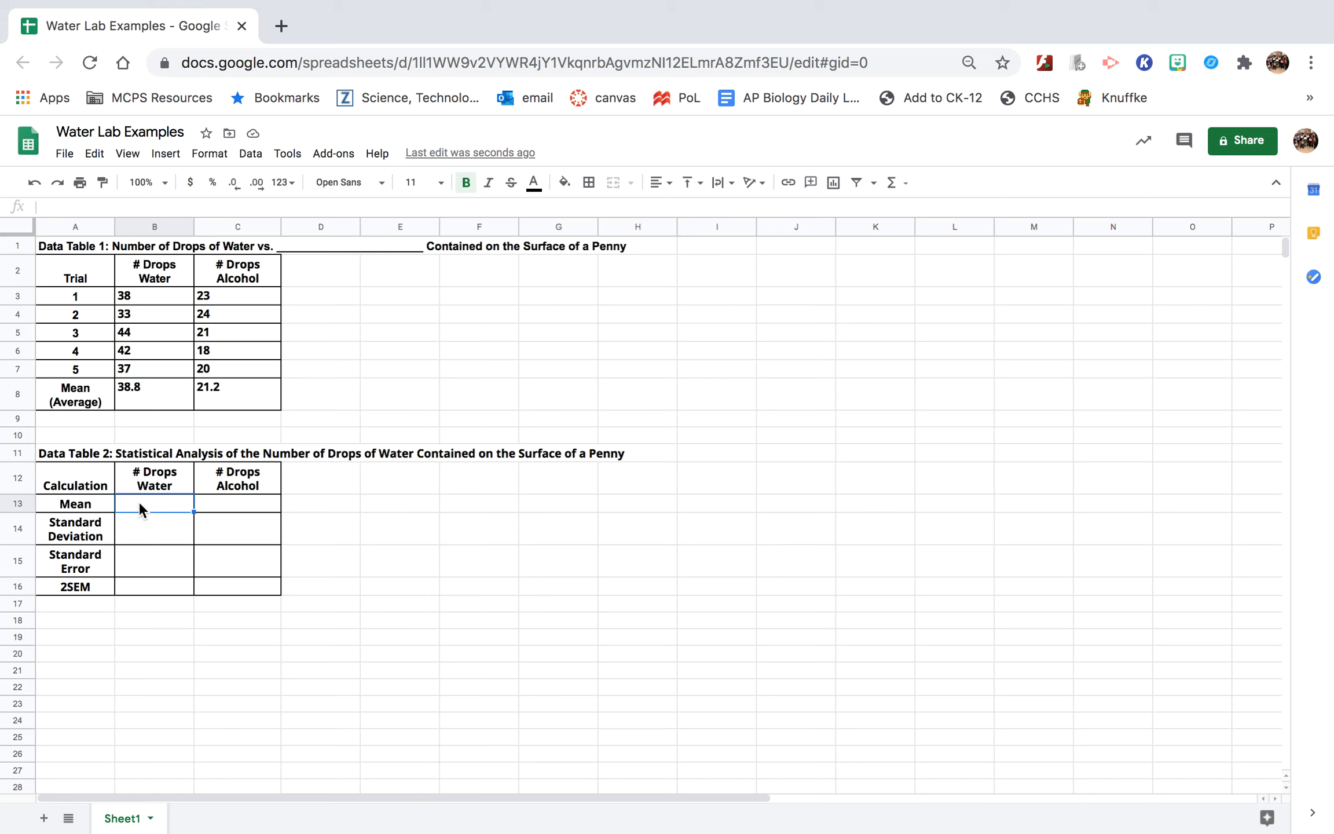
{"action": "type", "text": "38"}
{"action": "type", "text": ".3"}
{"action": "key", "text": "BackSpace"}
{"action": "type", "text": "8"}
{"action": "left_click", "coordinate": [243, 505]}
{"action": "type", "text": "21.2"}
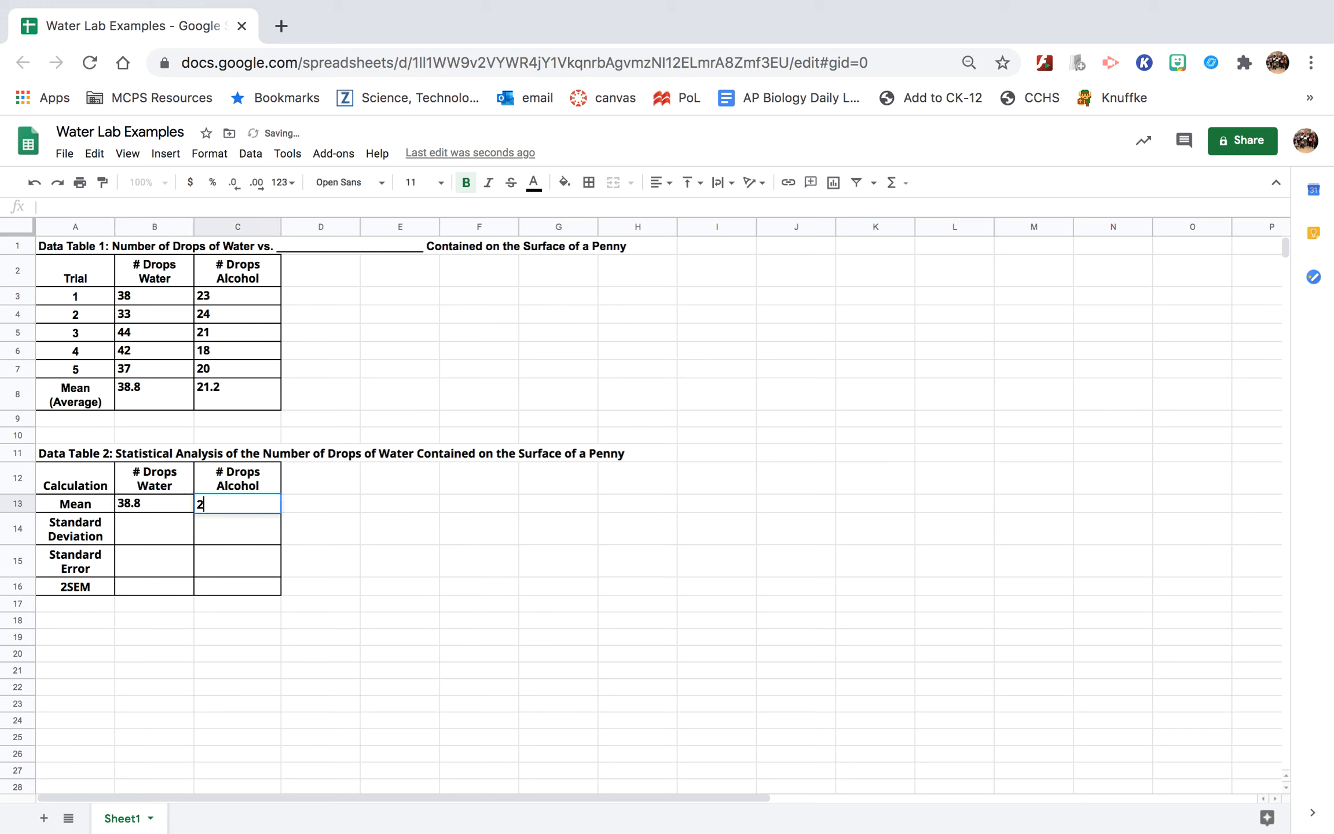
Enter the formula =stdev(b3:b7) in cell B14 for the standard deviation of the water drops
{"action": "left_click", "coordinate": [166, 526]}
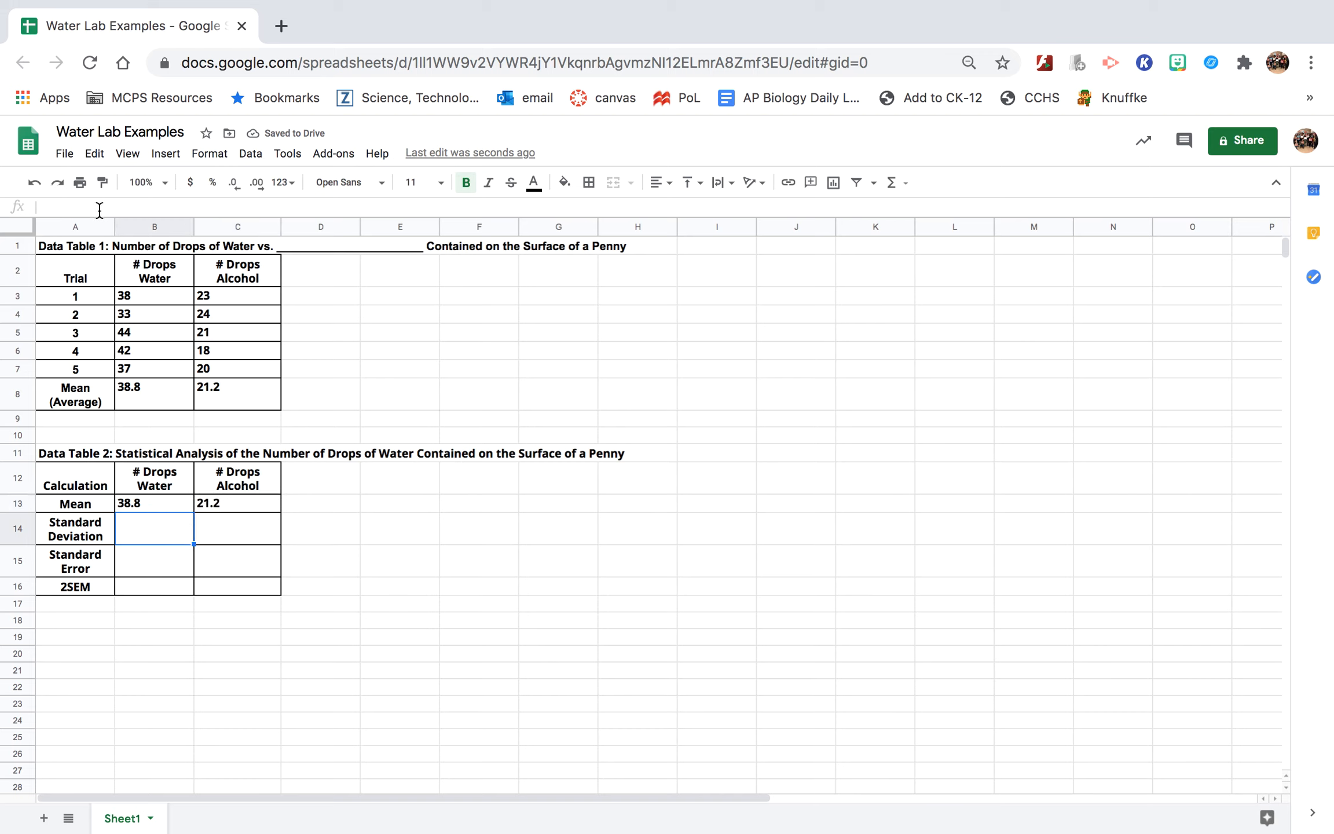
{"action": "left_click", "coordinate": [96, 206]}
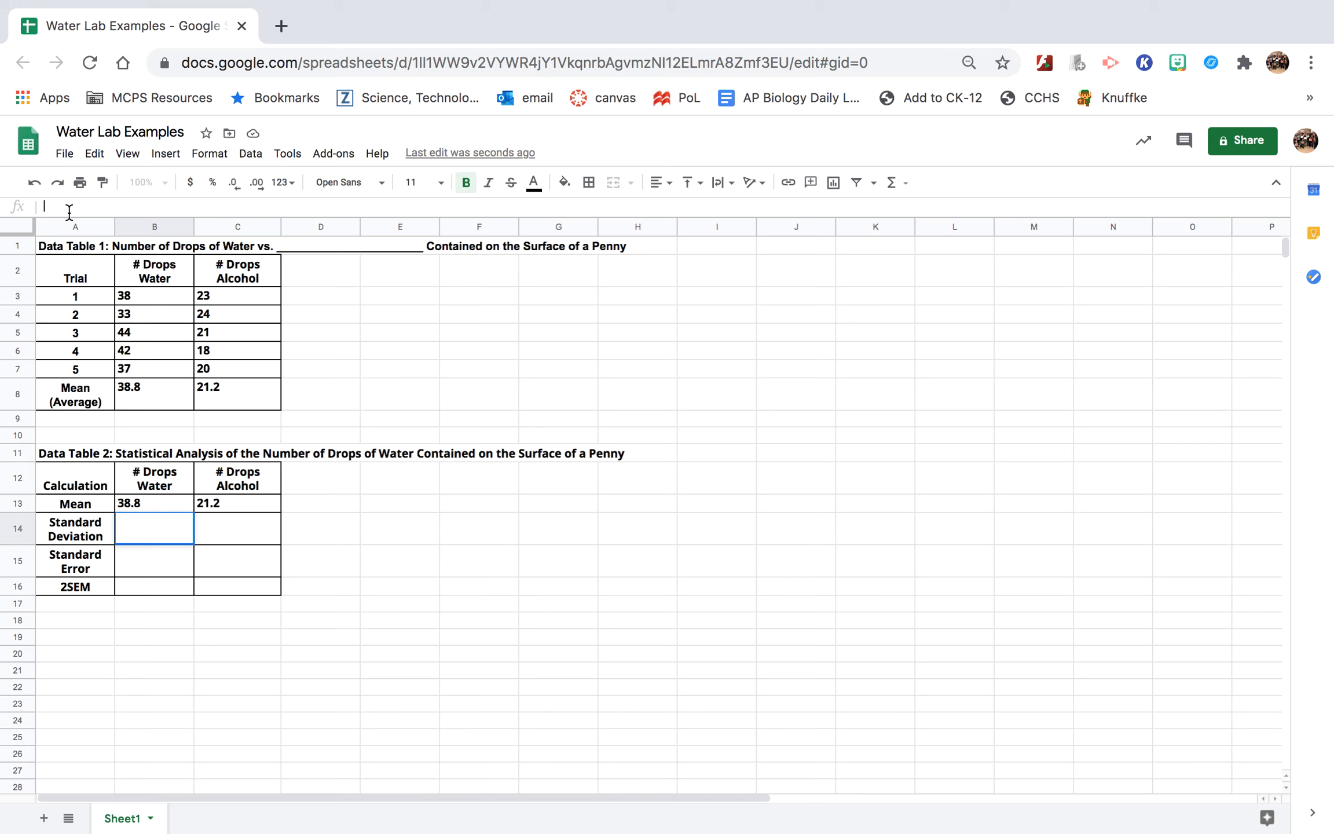
{"action": "type", "text": "="}
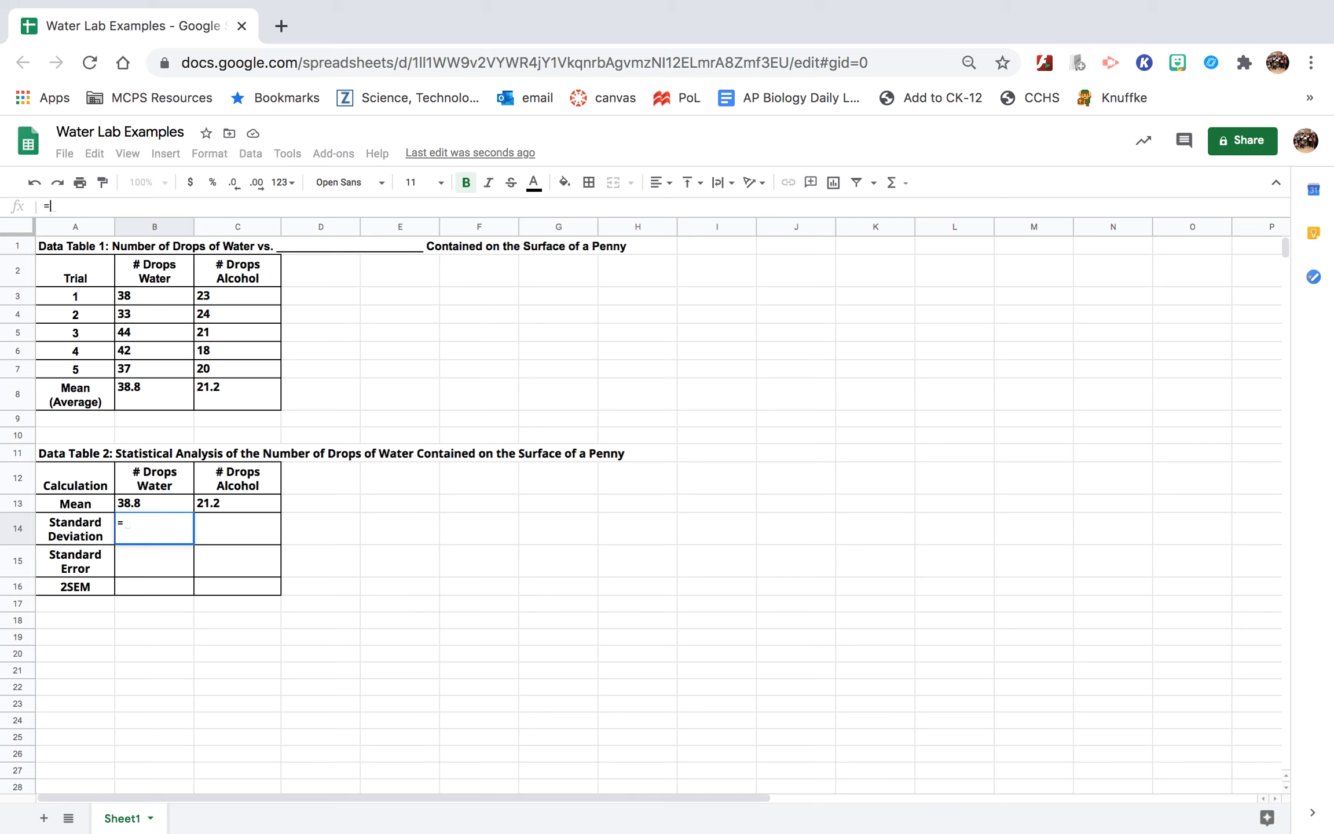
{"action": "type", "text": "std"}
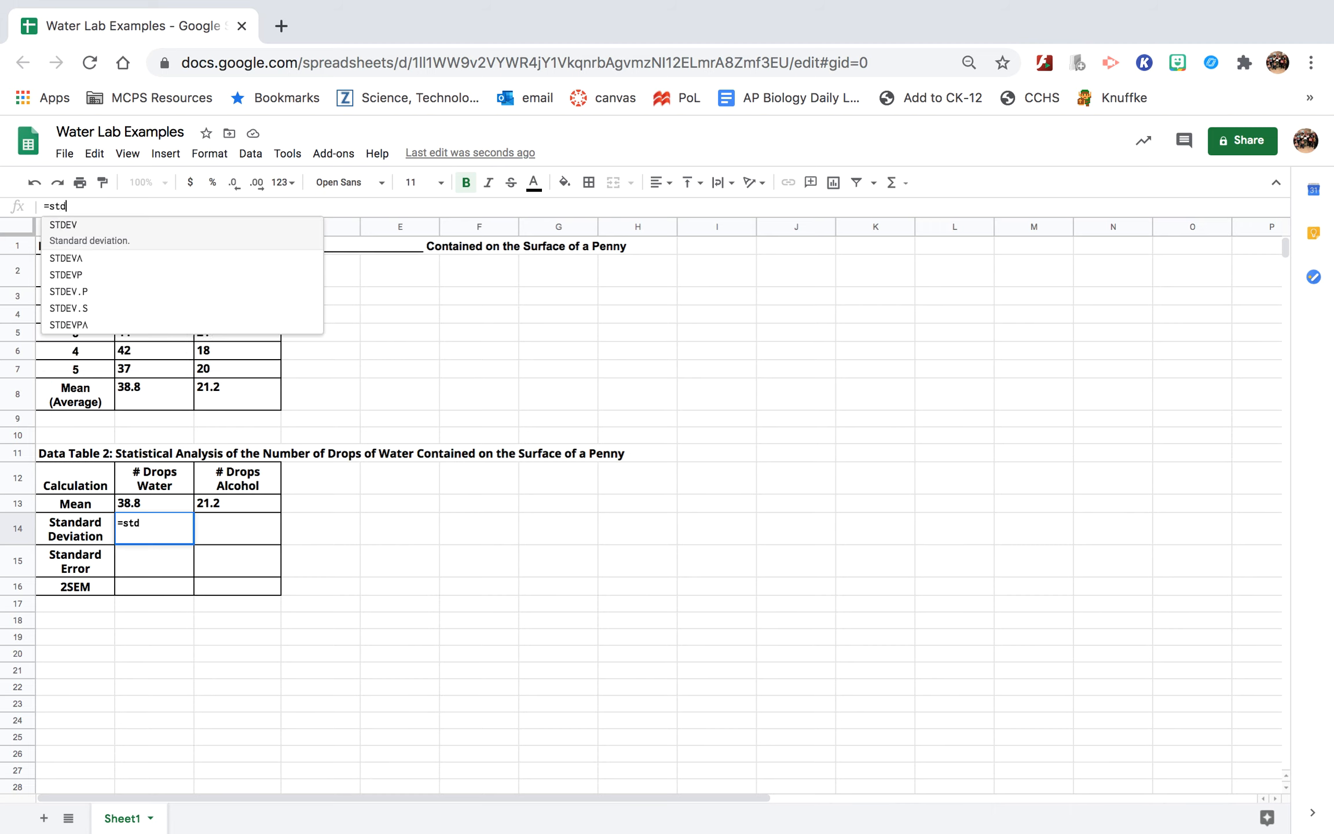
{"action": "type", "text": "ev("}
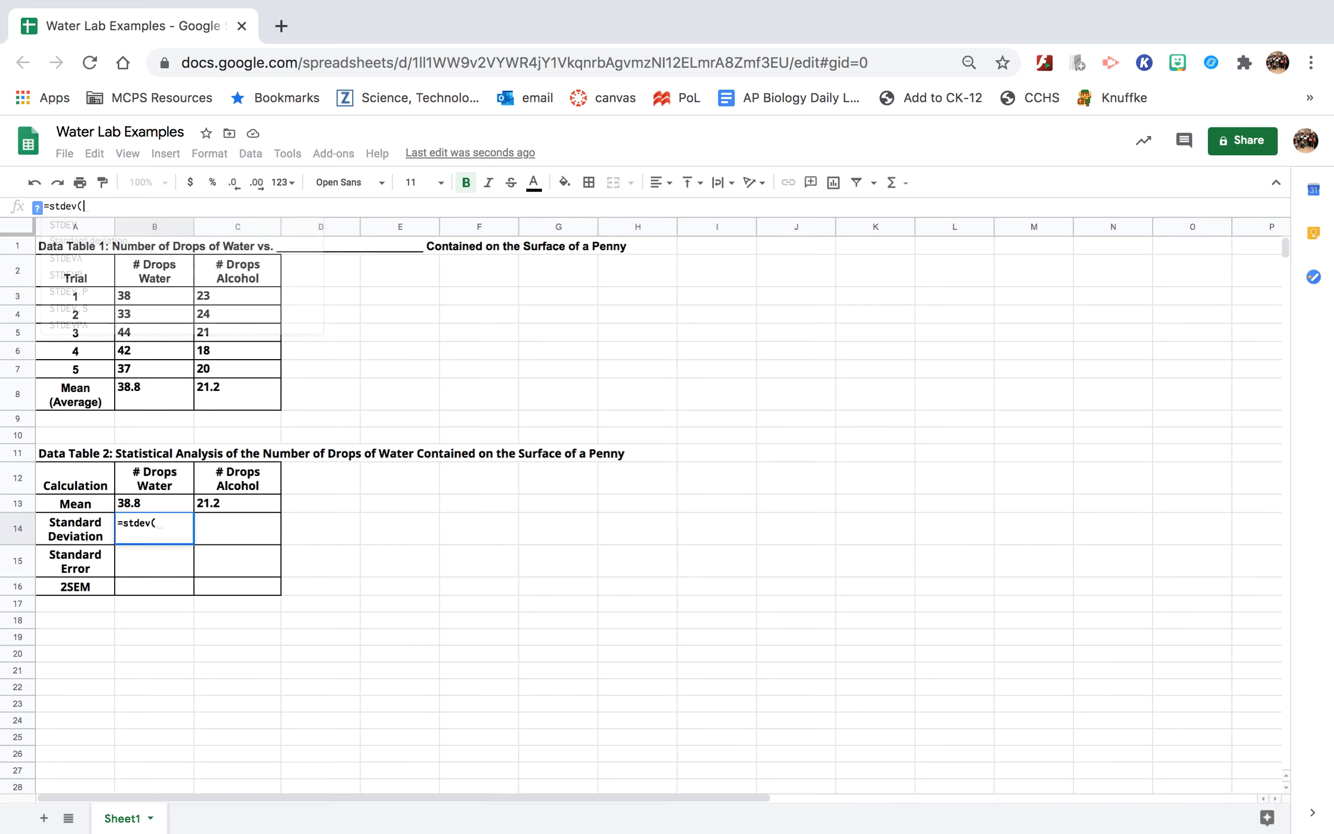
{"action": "type", "text": "b3"}
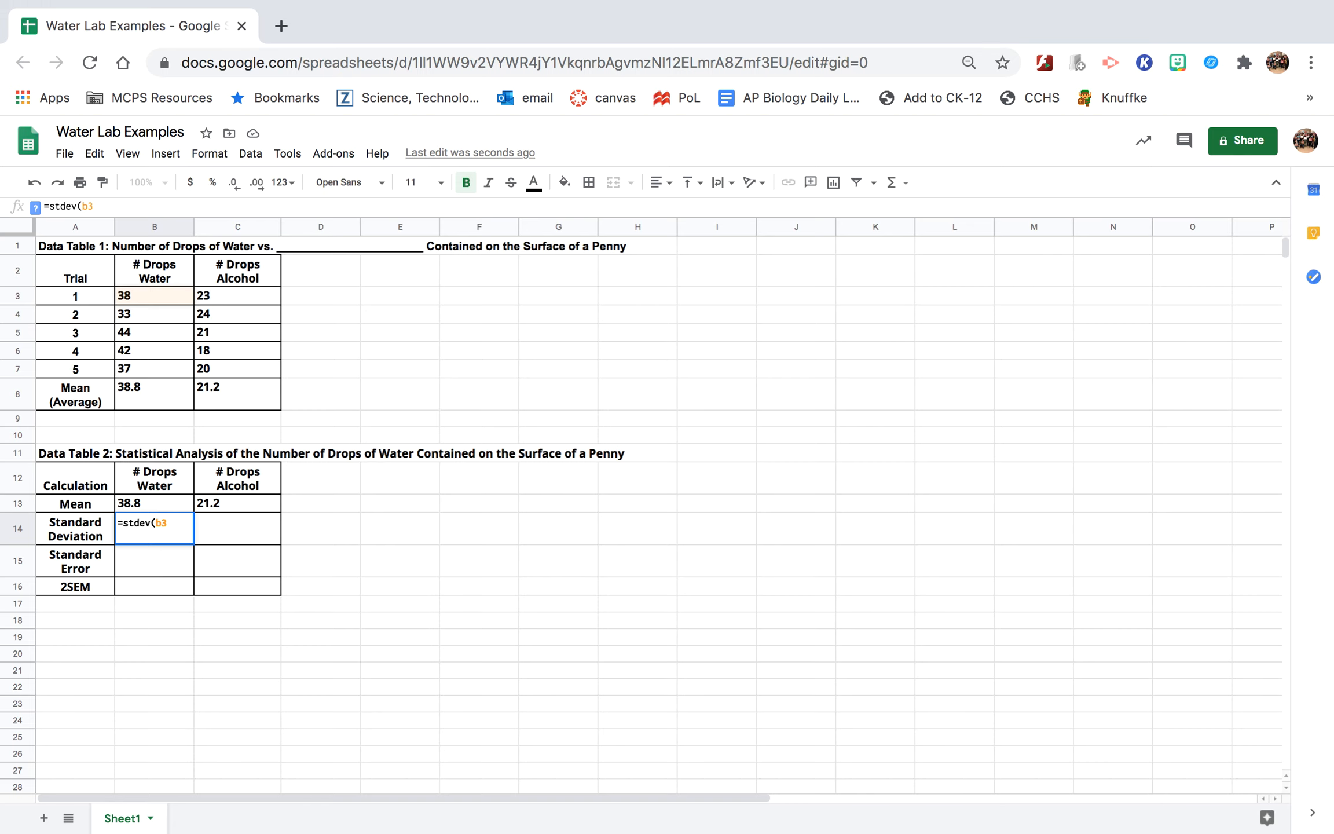
{"action": "type", "text": ":b7"}
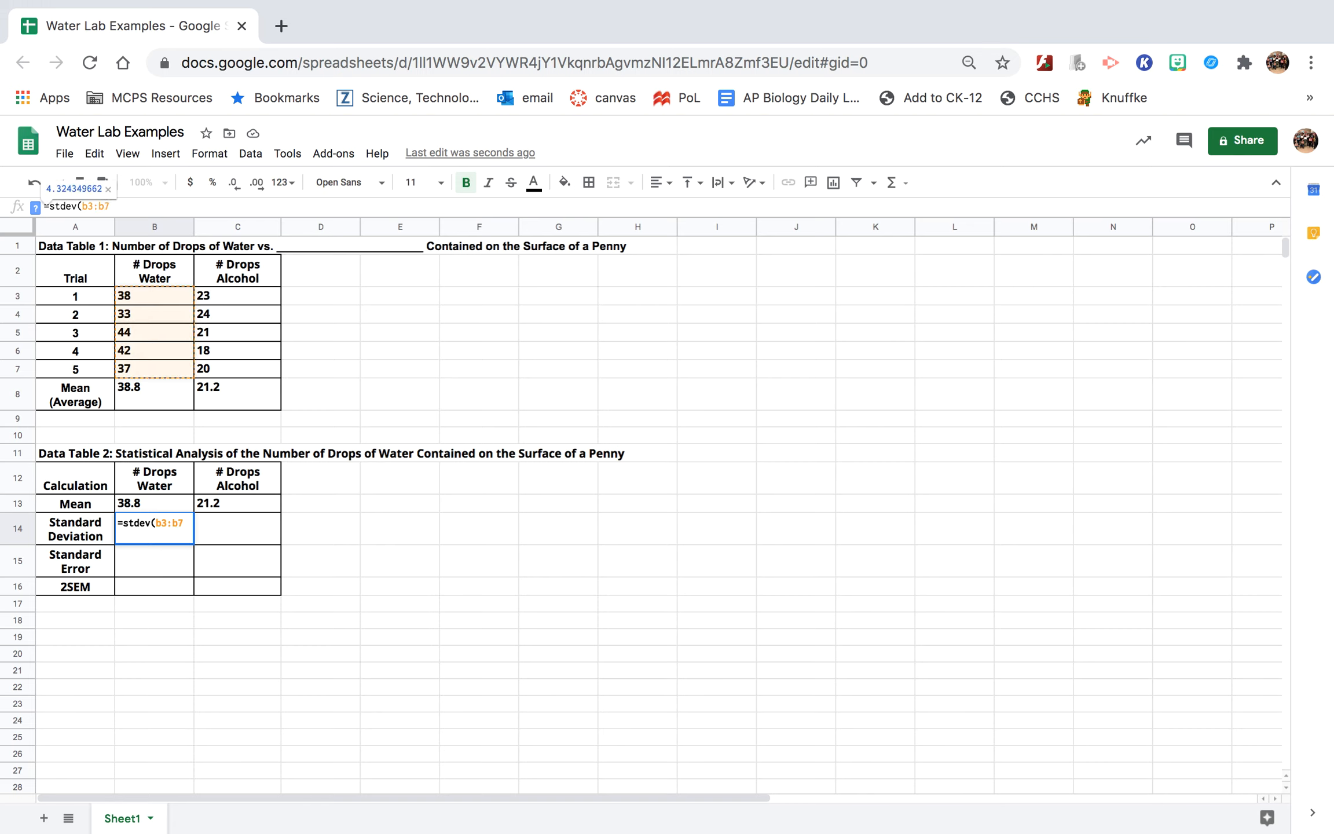
{"action": "type", "text": ")"}
{"action": "left_click", "coordinate": [166, 524]}
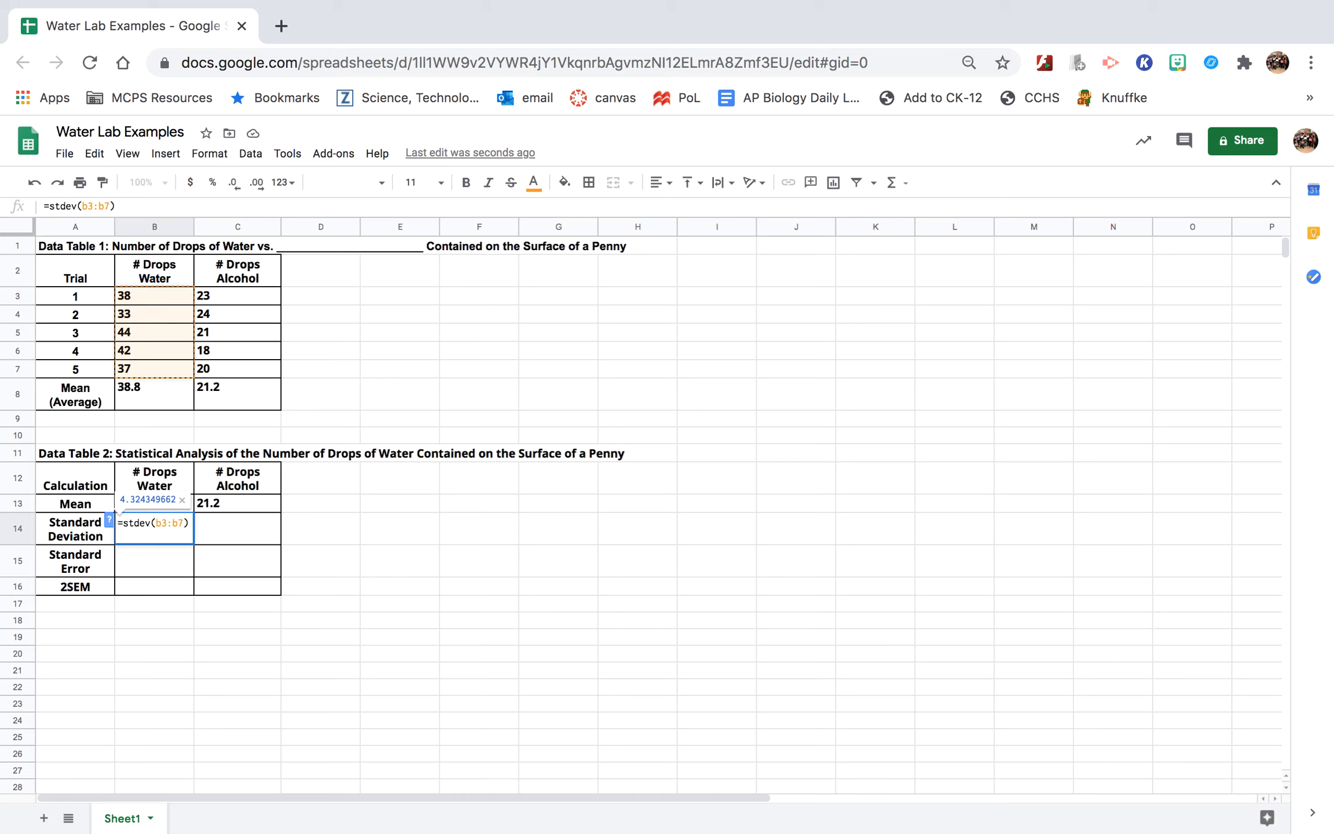
{"action": "key", "text": "Return"}
Fill the standard deviation formula from B14 across to C14 for alcohol and check its cell range
{"action": "left_click", "coordinate": [155, 542]}
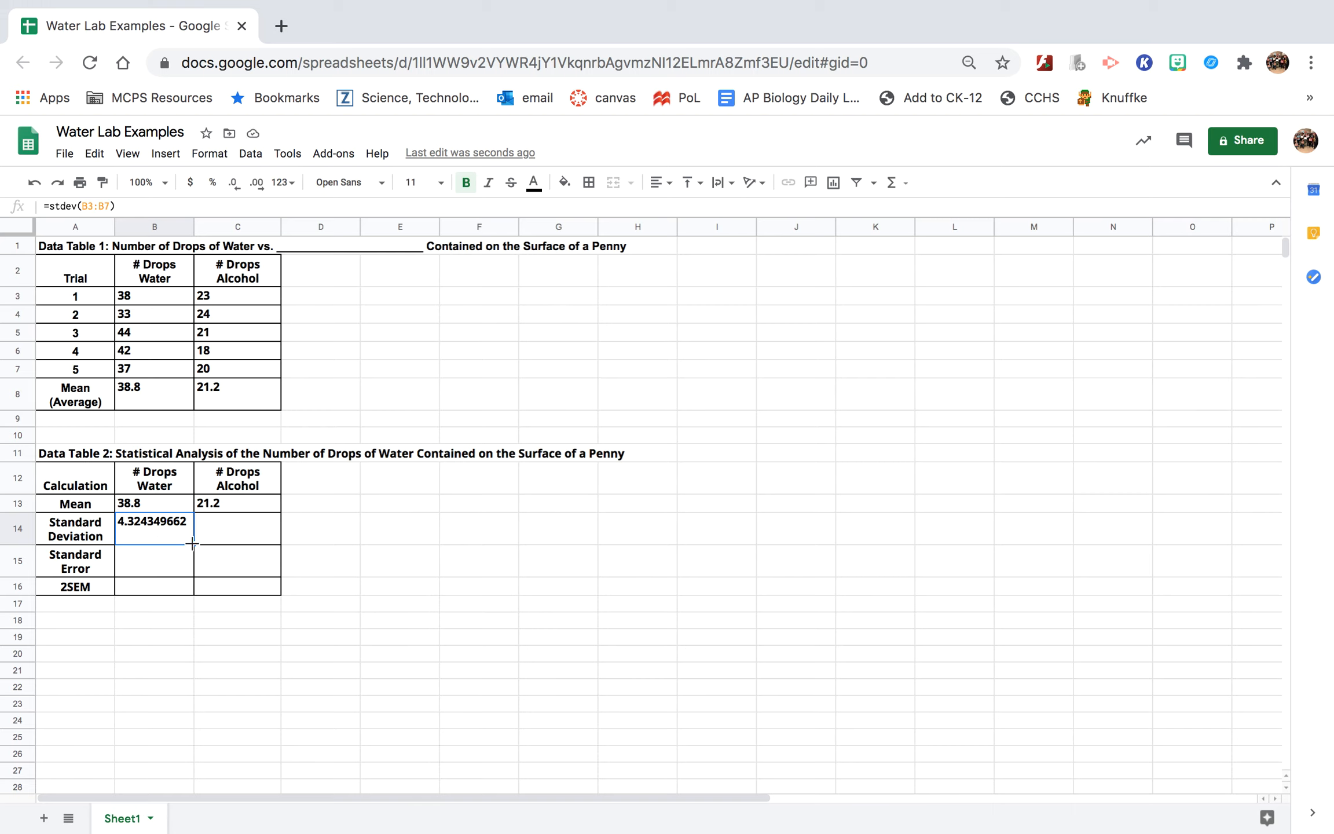
{"action": "left_click_drag", "start_coordinate": [192, 544], "coordinate": [256, 539]}
{"action": "left_click", "coordinate": [247, 527]}
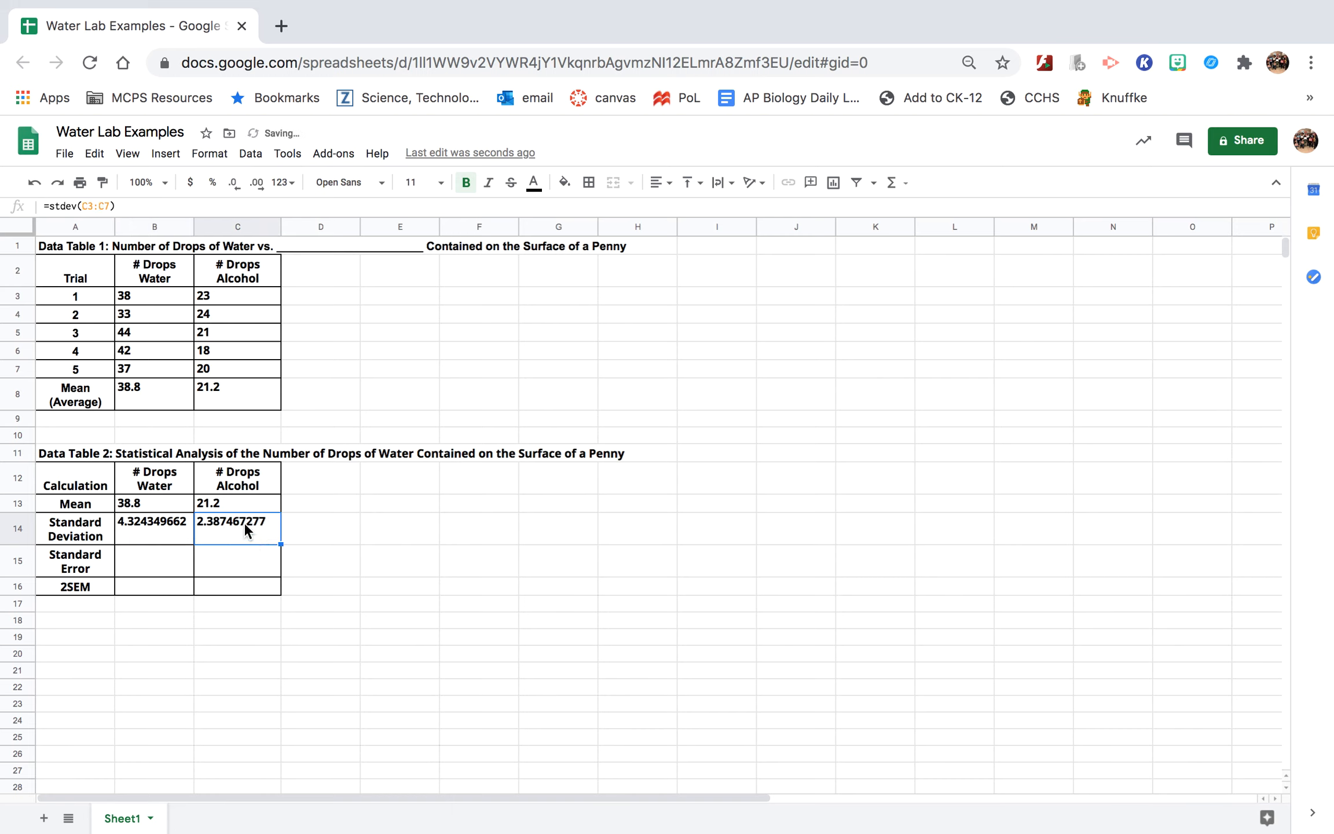
{"action": "left_click", "coordinate": [102, 207]}
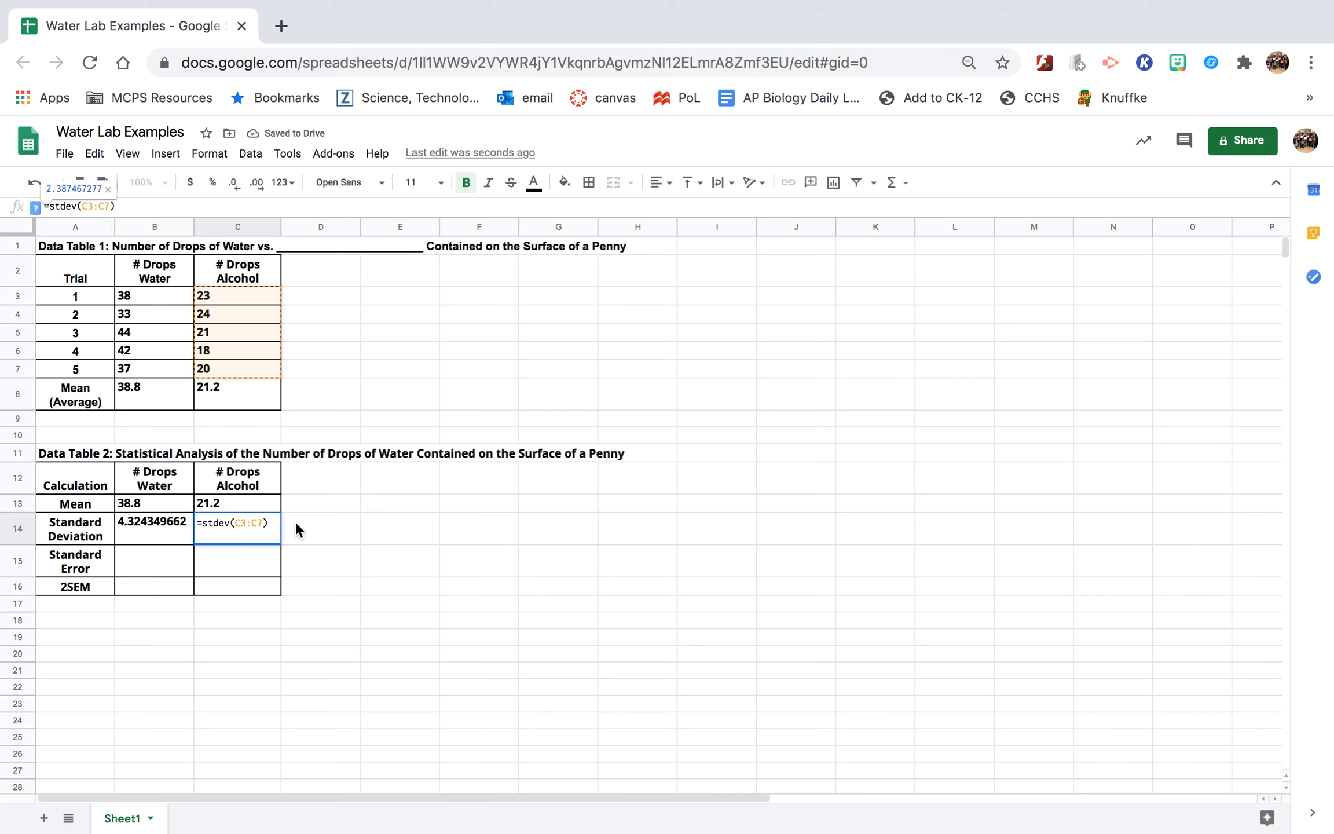
{"action": "left_click", "coordinate": [301, 521]}
Format the standard deviations in B14:C14 with the Number format, showing two decimal places
{"action": "left_click", "coordinate": [175, 529]}
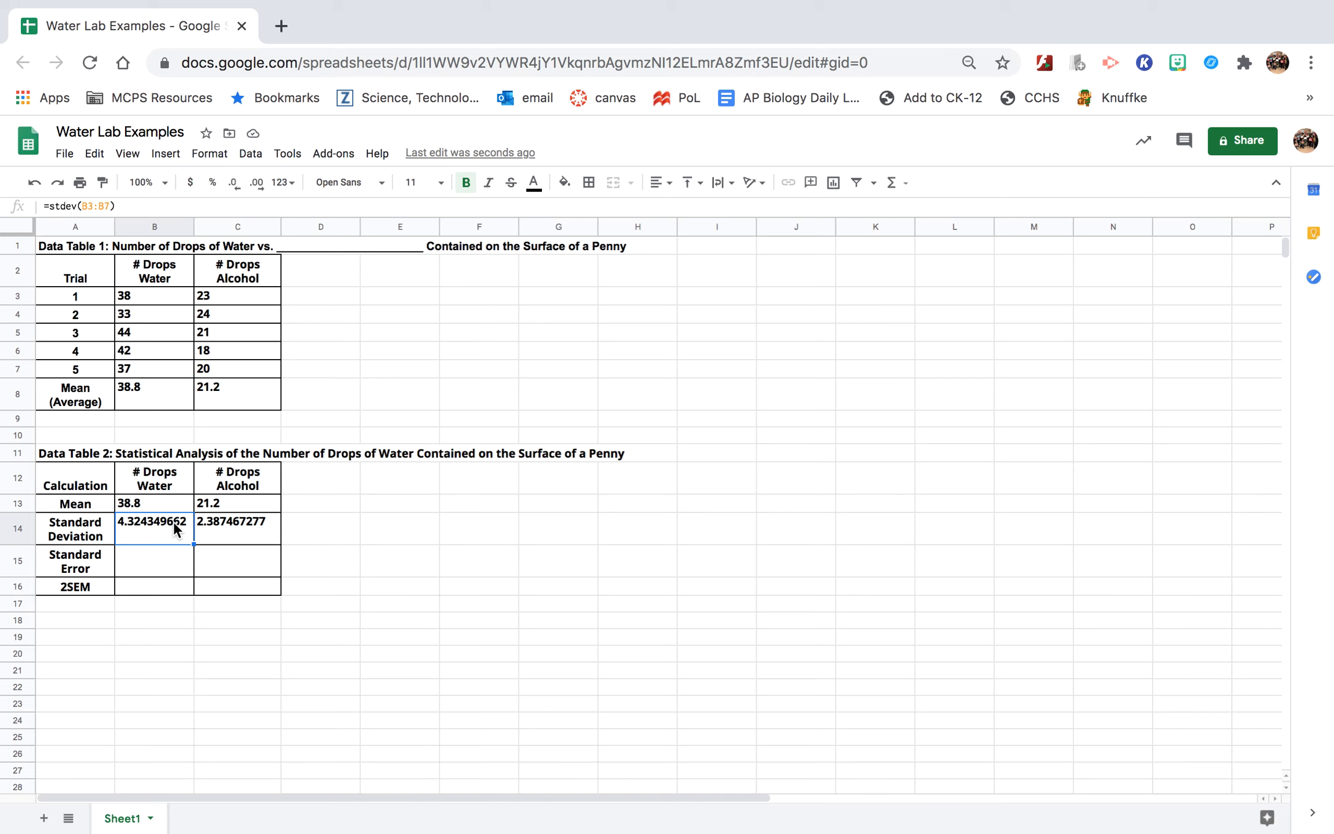
{"action": "key", "text": "shift+Right"}
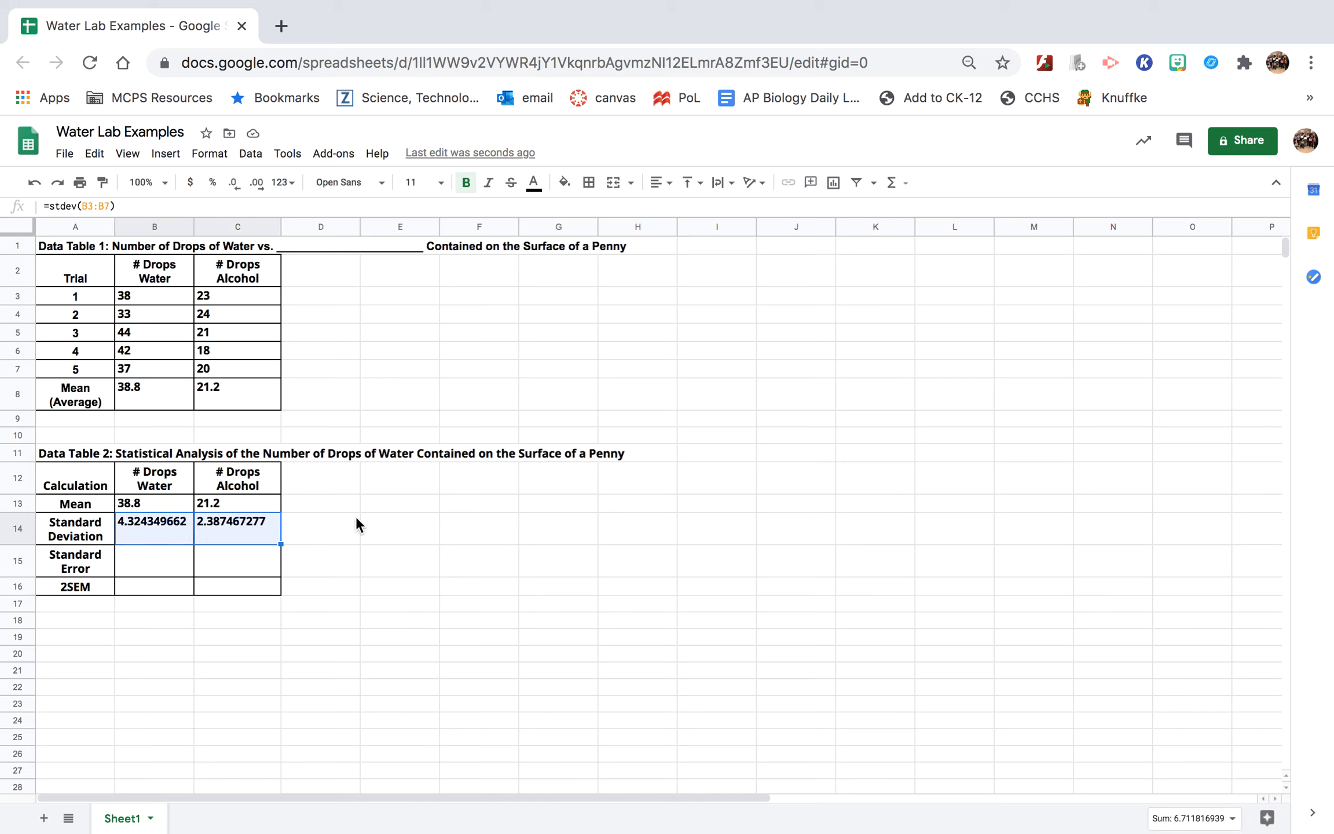
{"action": "left_click", "coordinate": [219, 158]}
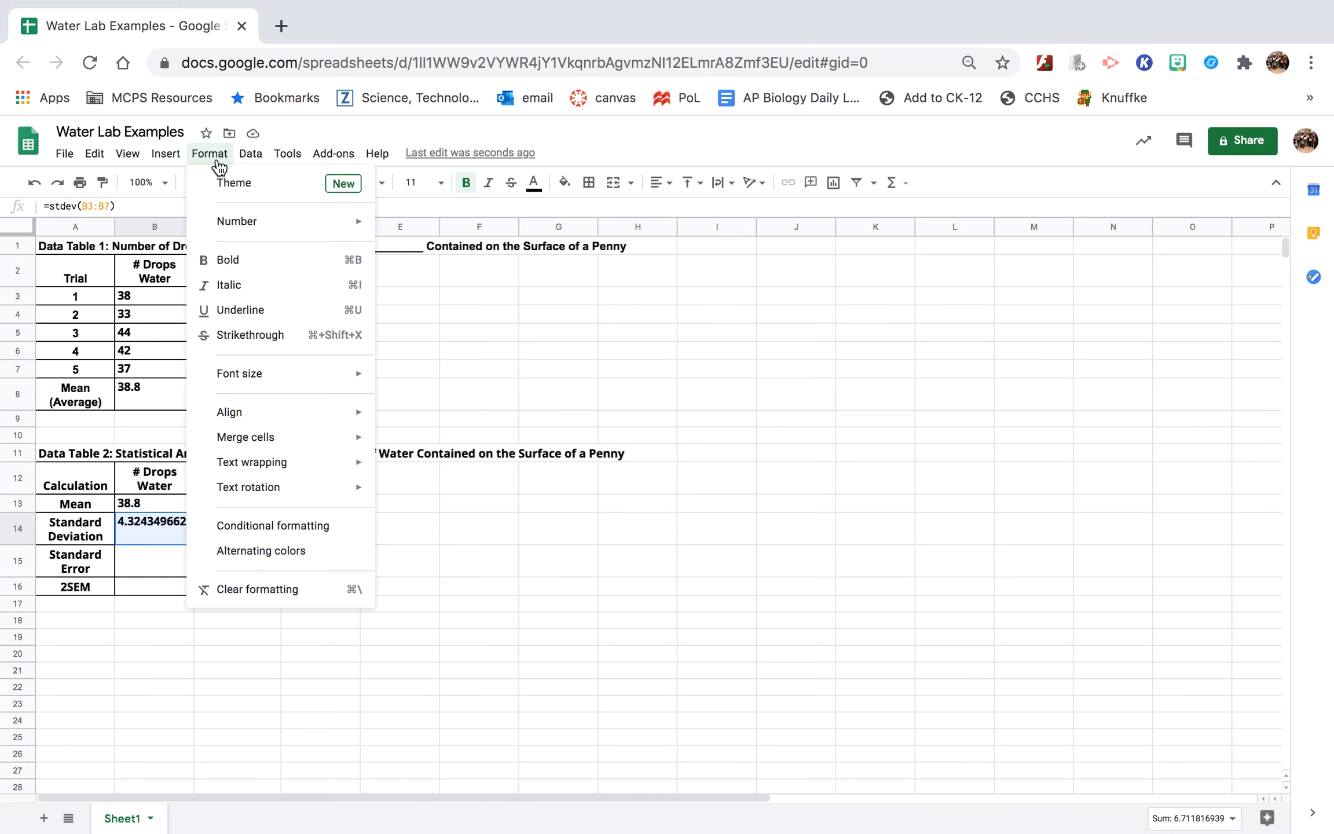
{"action": "mouse_move", "coordinate": [238, 226]}
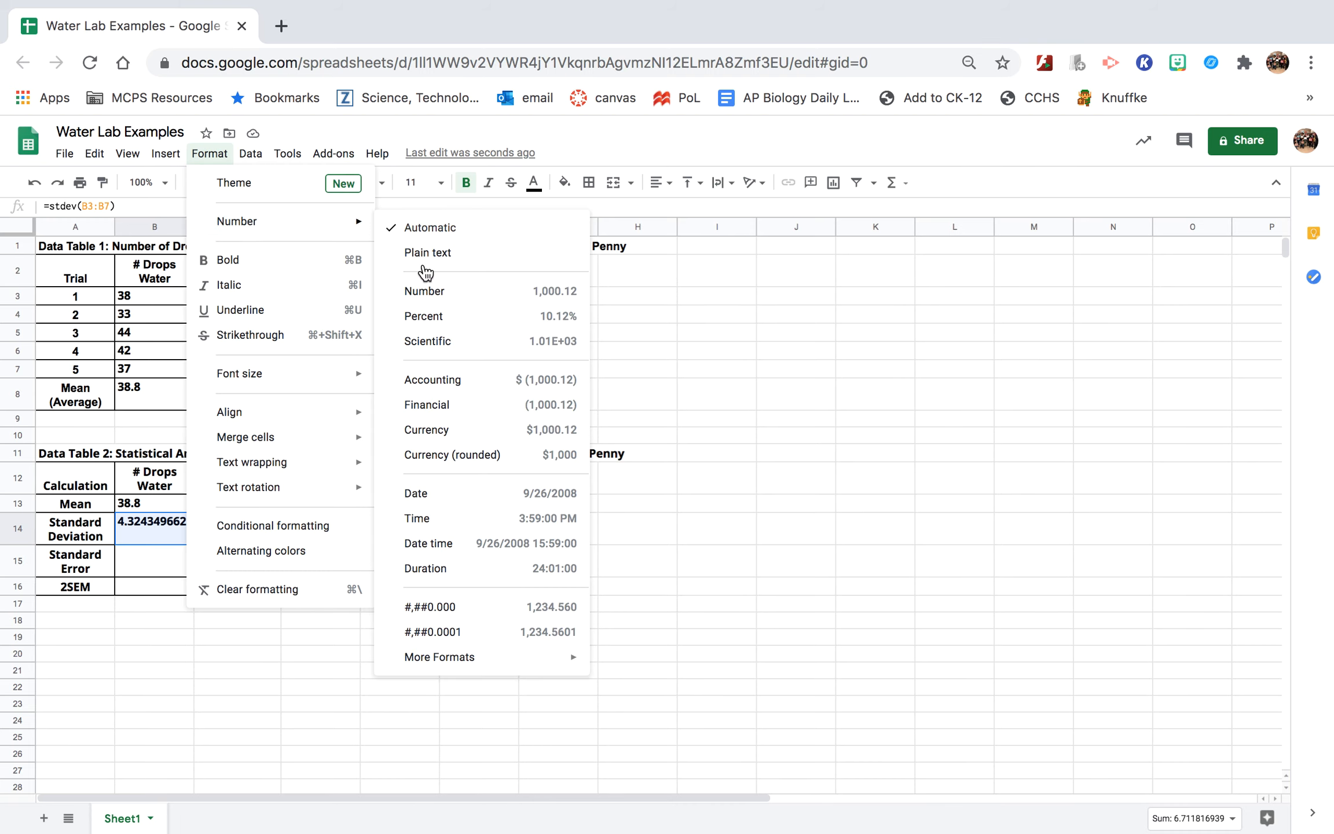
{"action": "left_click", "coordinate": [493, 299]}
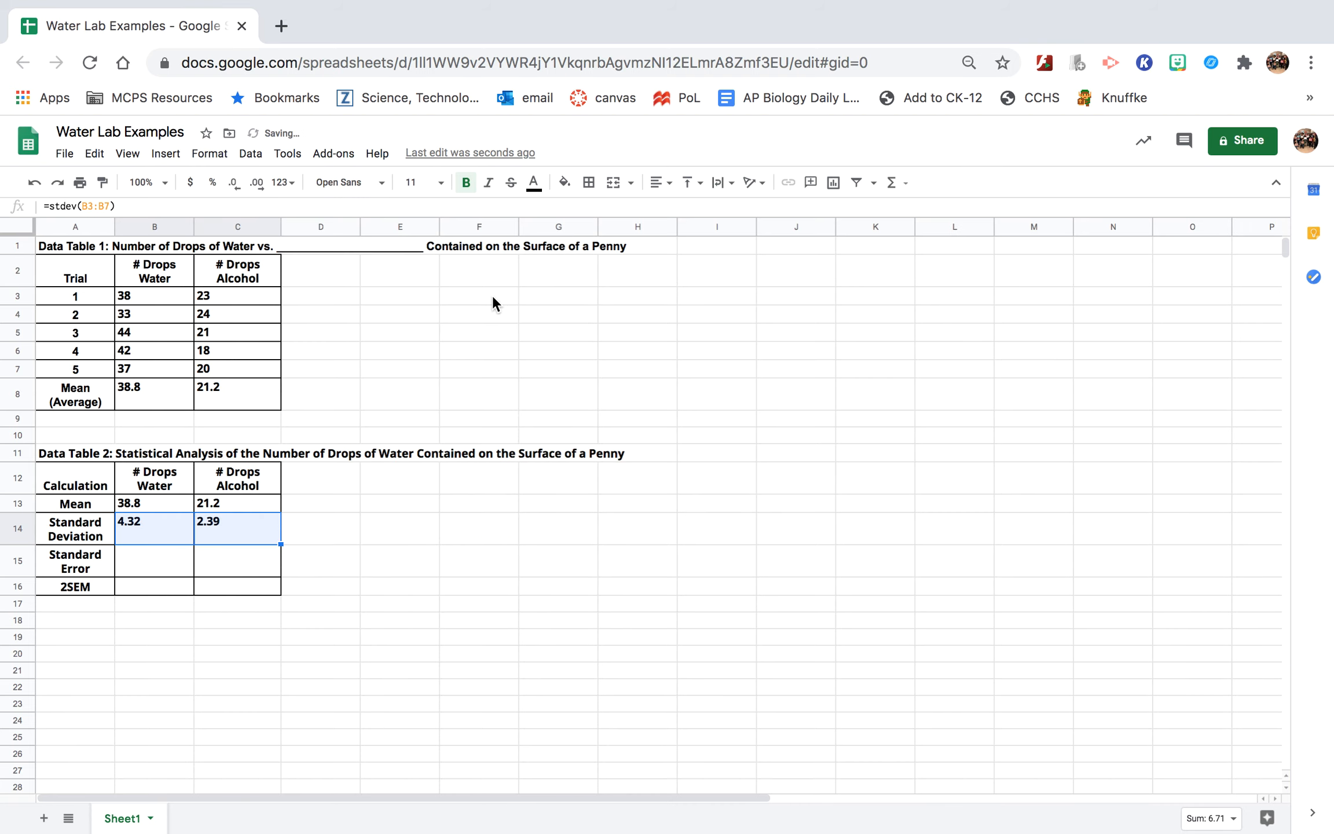
{"action": "left_click", "coordinate": [210, 154]}
{"action": "mouse_move", "coordinate": [244, 223]}
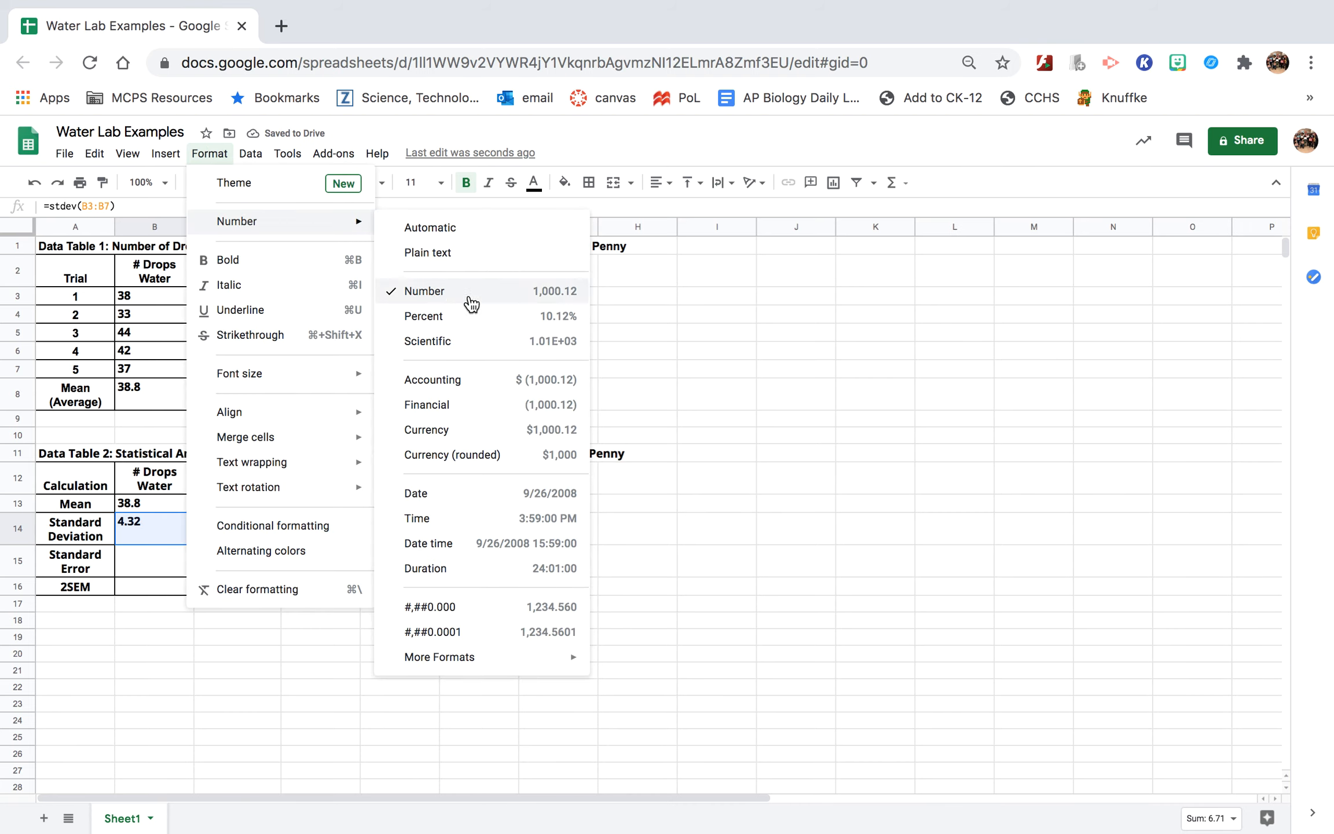
{"action": "left_click", "coordinate": [575, 293]}
{"action": "left_click", "coordinate": [140, 534]}
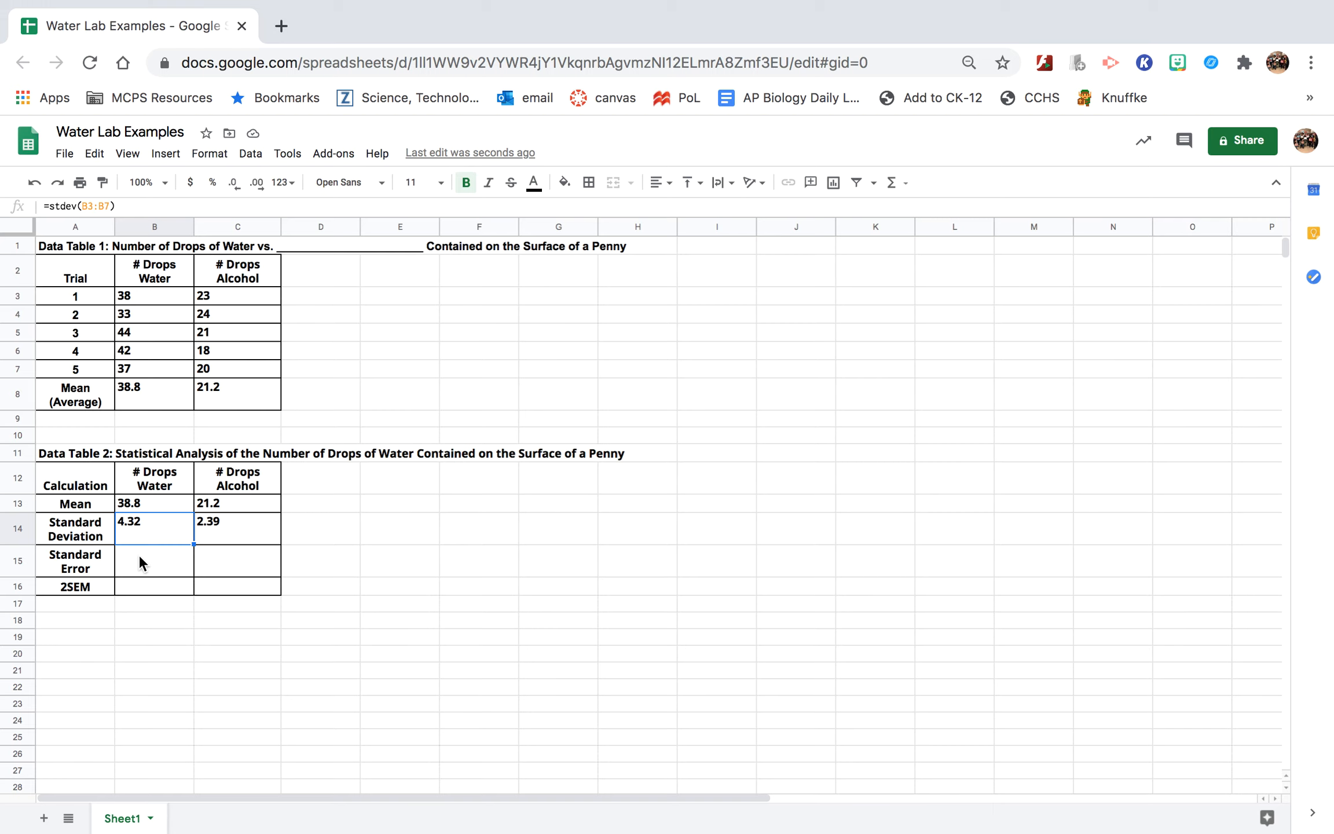
{"action": "left_click", "coordinate": [139, 553]}
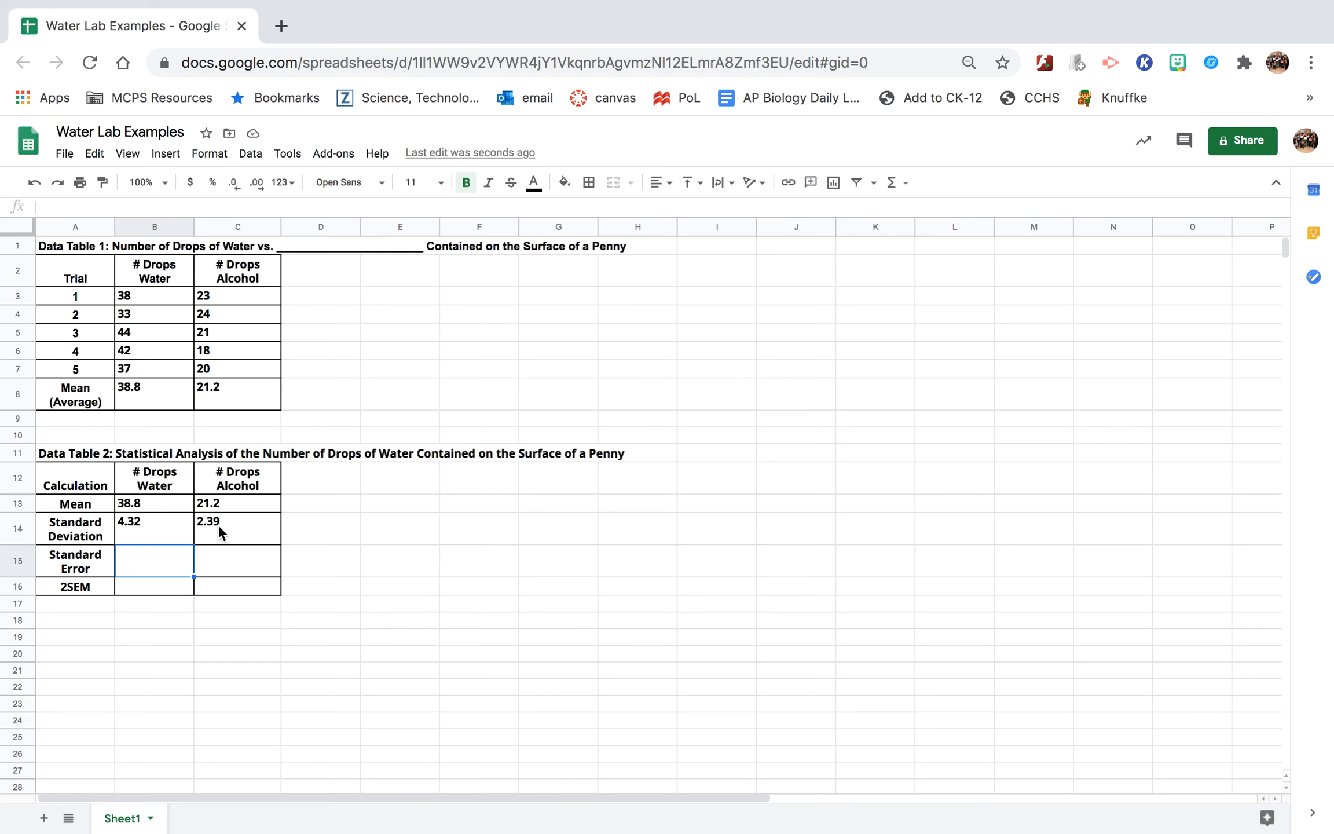
{"action": "left_click", "coordinate": [162, 521]}
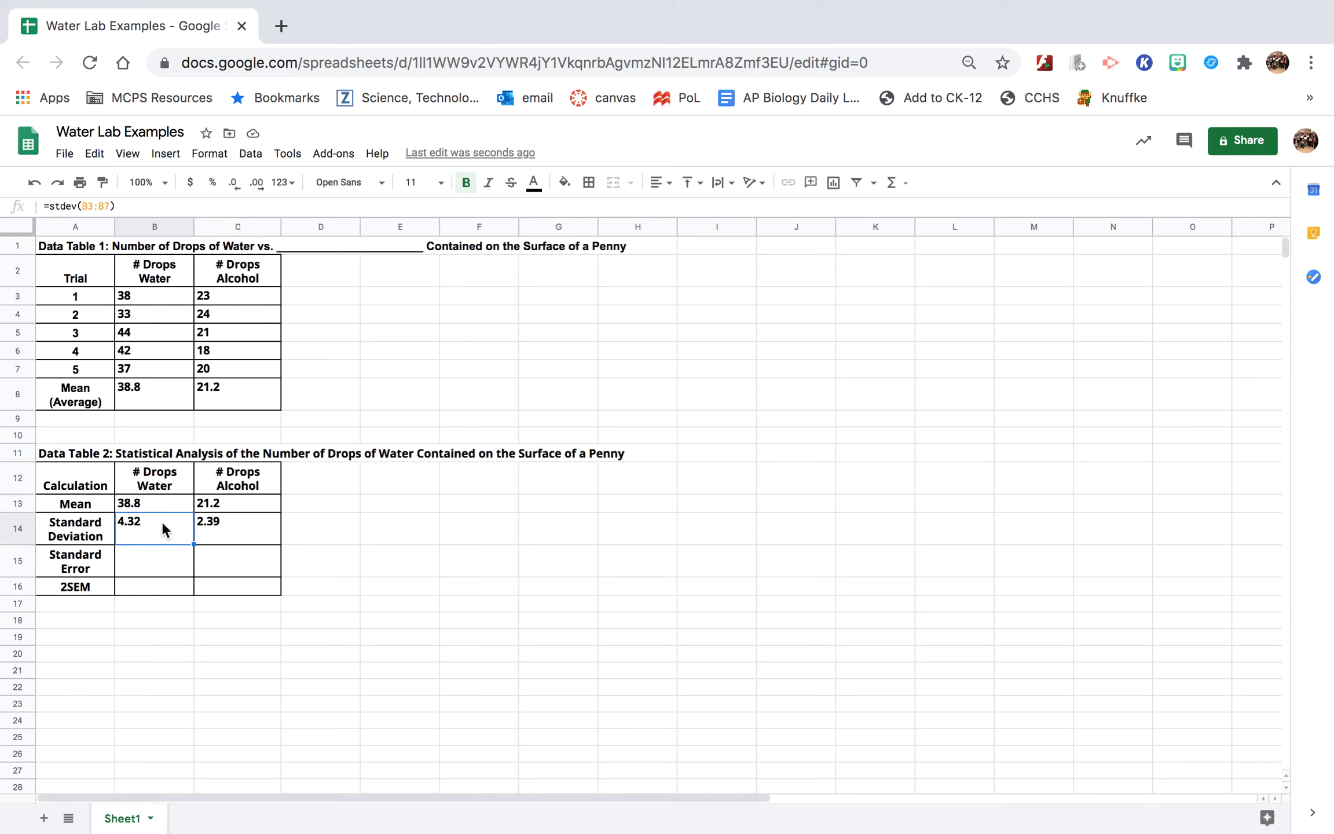
{"action": "left_click", "coordinate": [229, 531]}
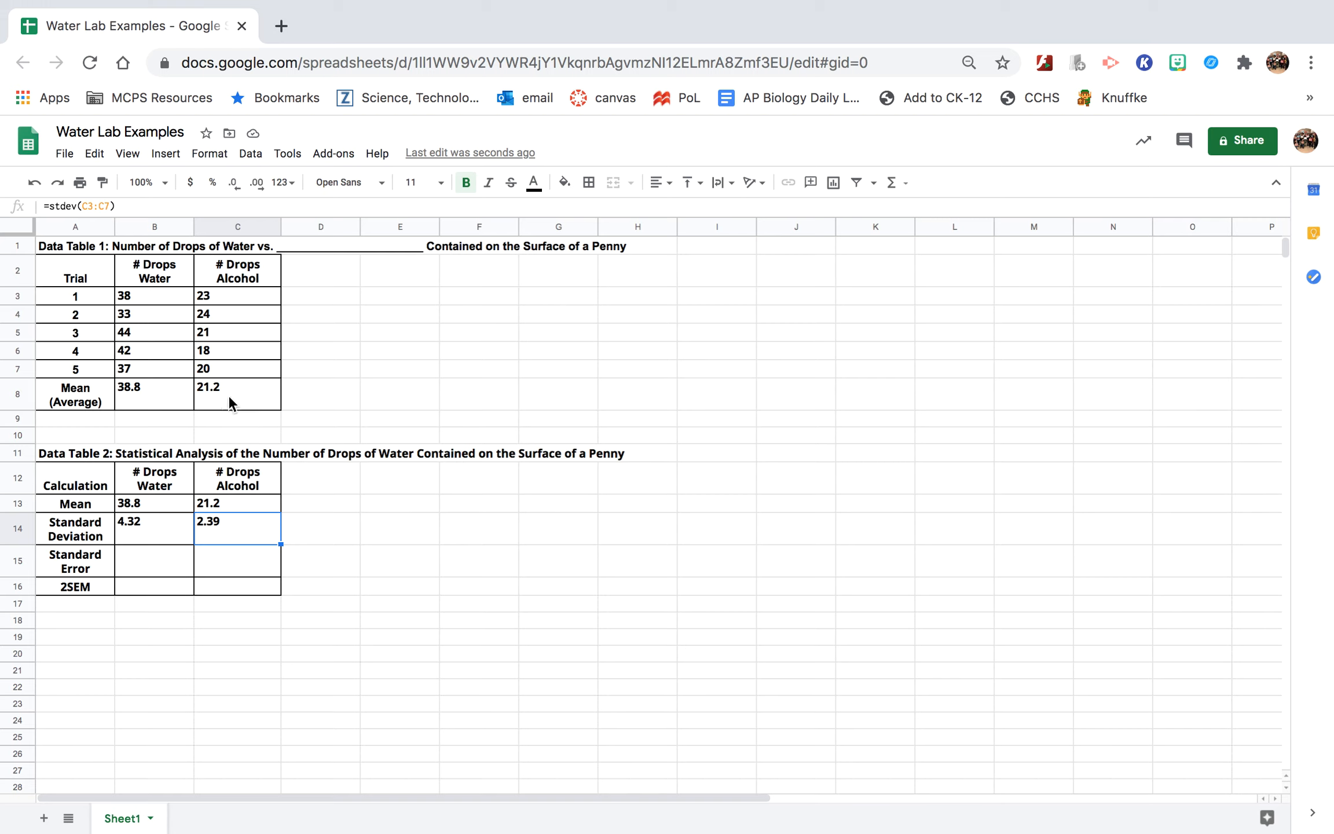
Enter the formula =b14/(SQRT(5)) in cell B15 for the standard error of the water drops
{"action": "left_click", "coordinate": [142, 563]}
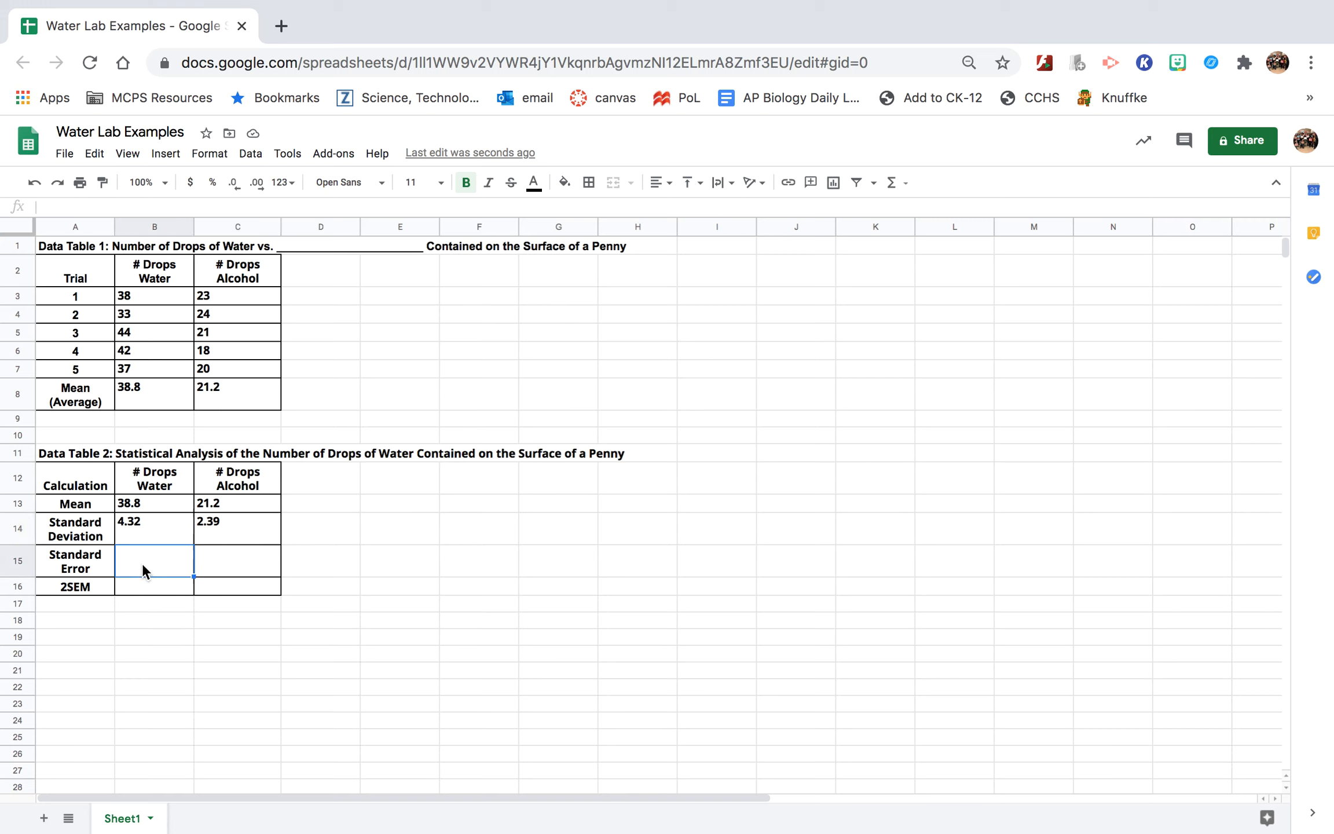
{"action": "left_click", "coordinate": [97, 209]}
{"action": "type", "text": "="}
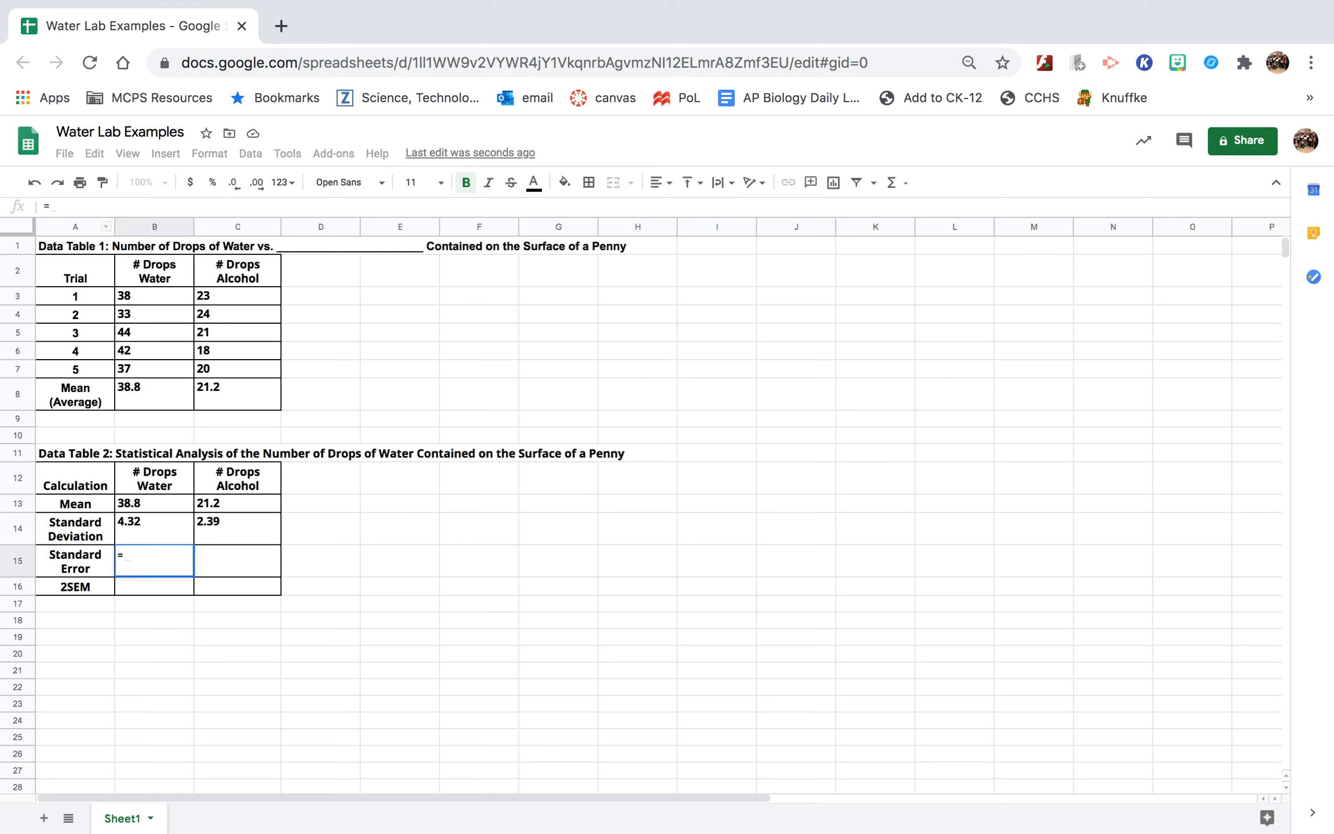
{"action": "type", "text": "b14"}
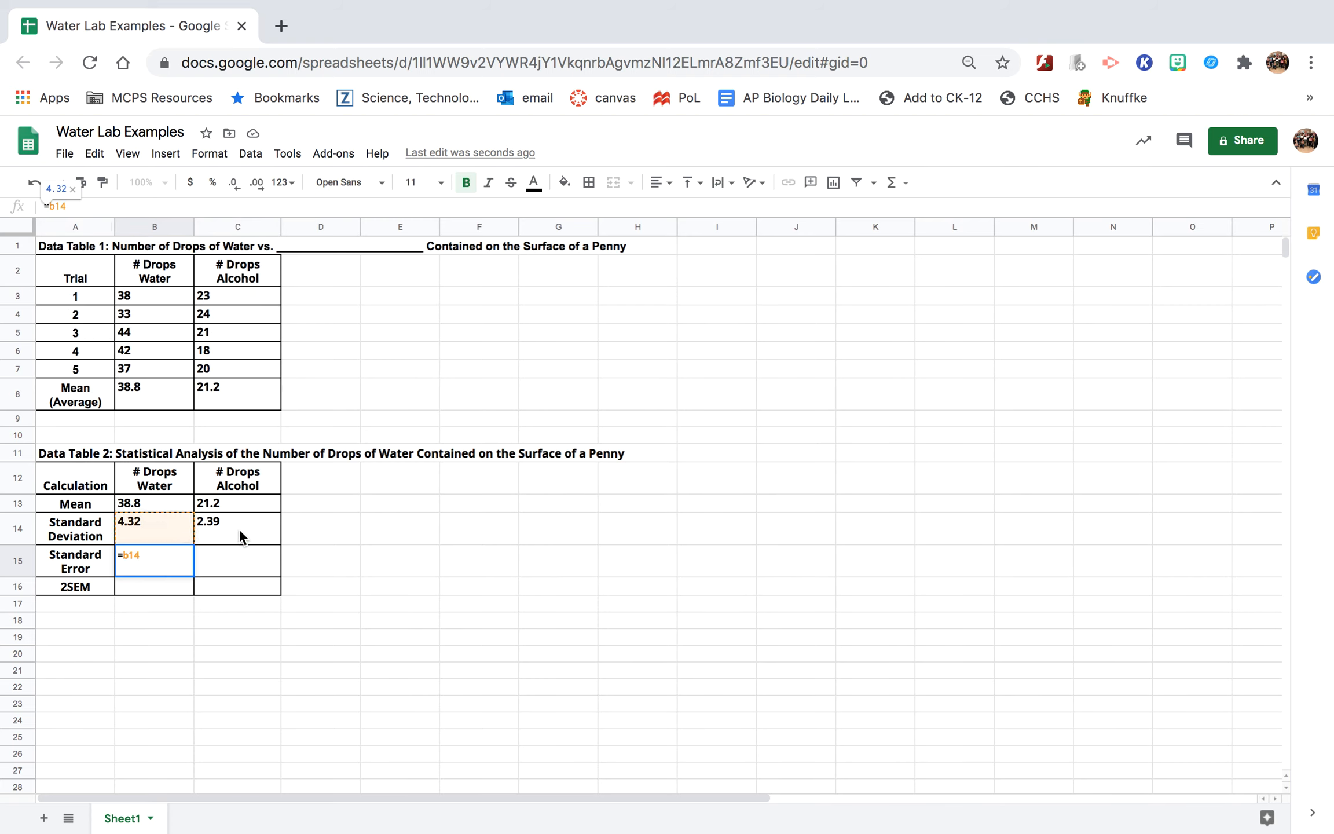
{"action": "left_click", "coordinate": [138, 211]}
{"action": "type", "text": "/"}
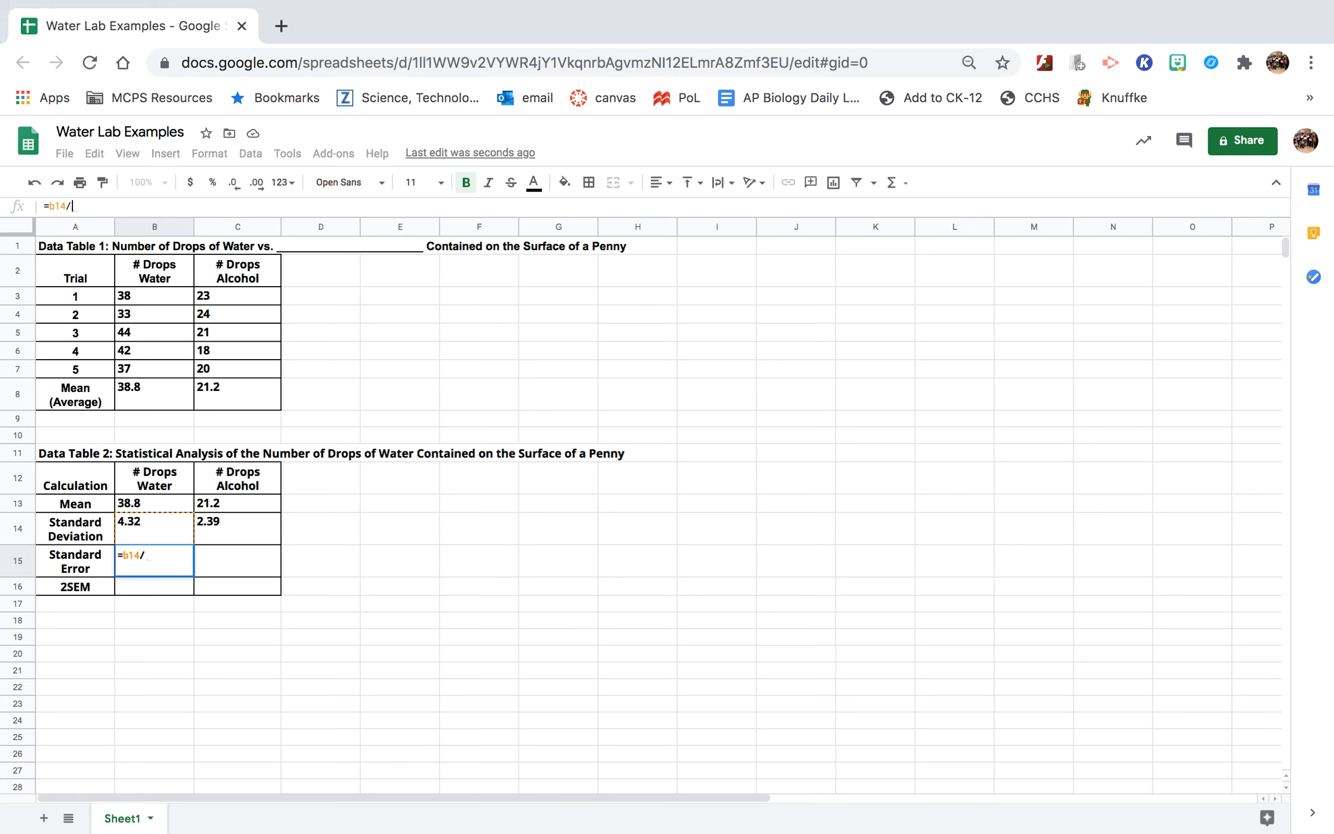
{"action": "type", "text": "("}
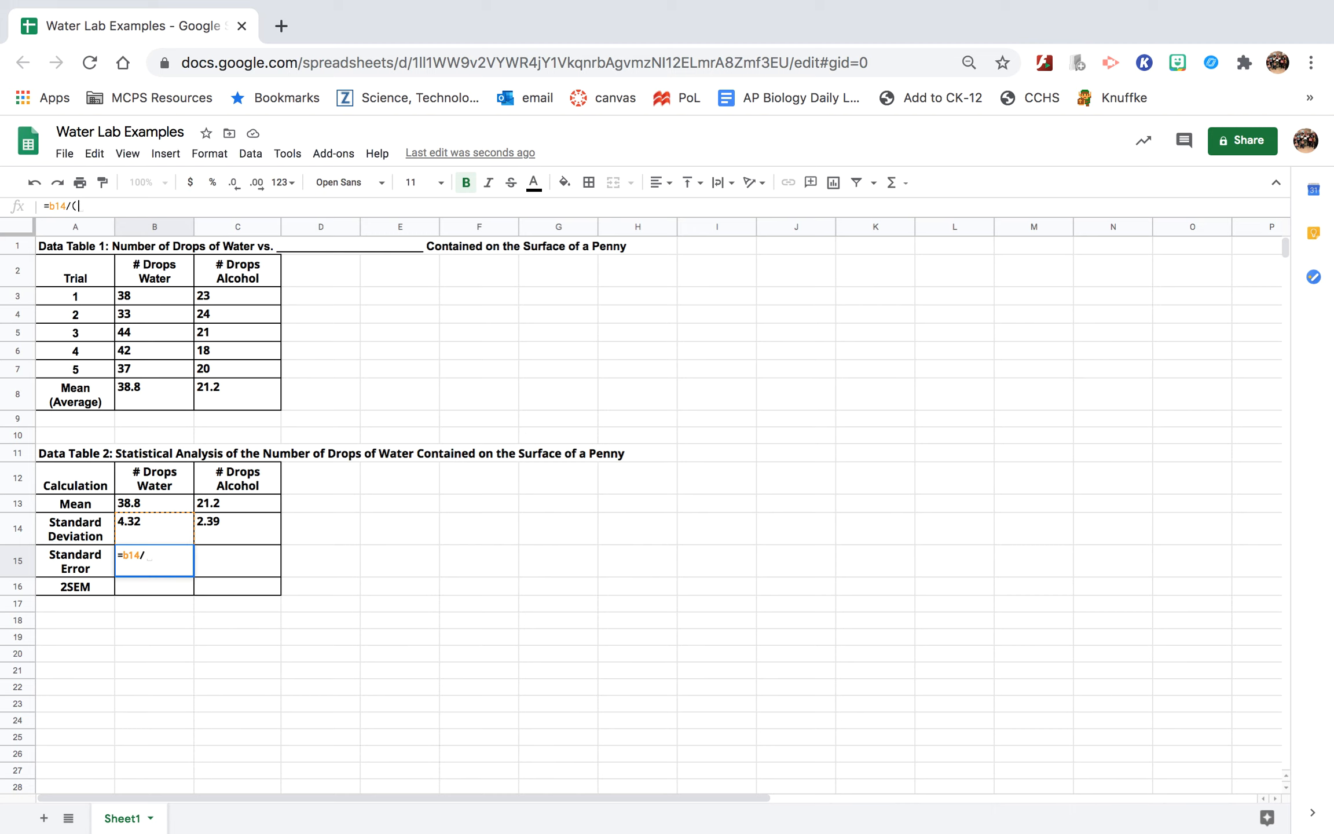
{"action": "type", "text": "s"}
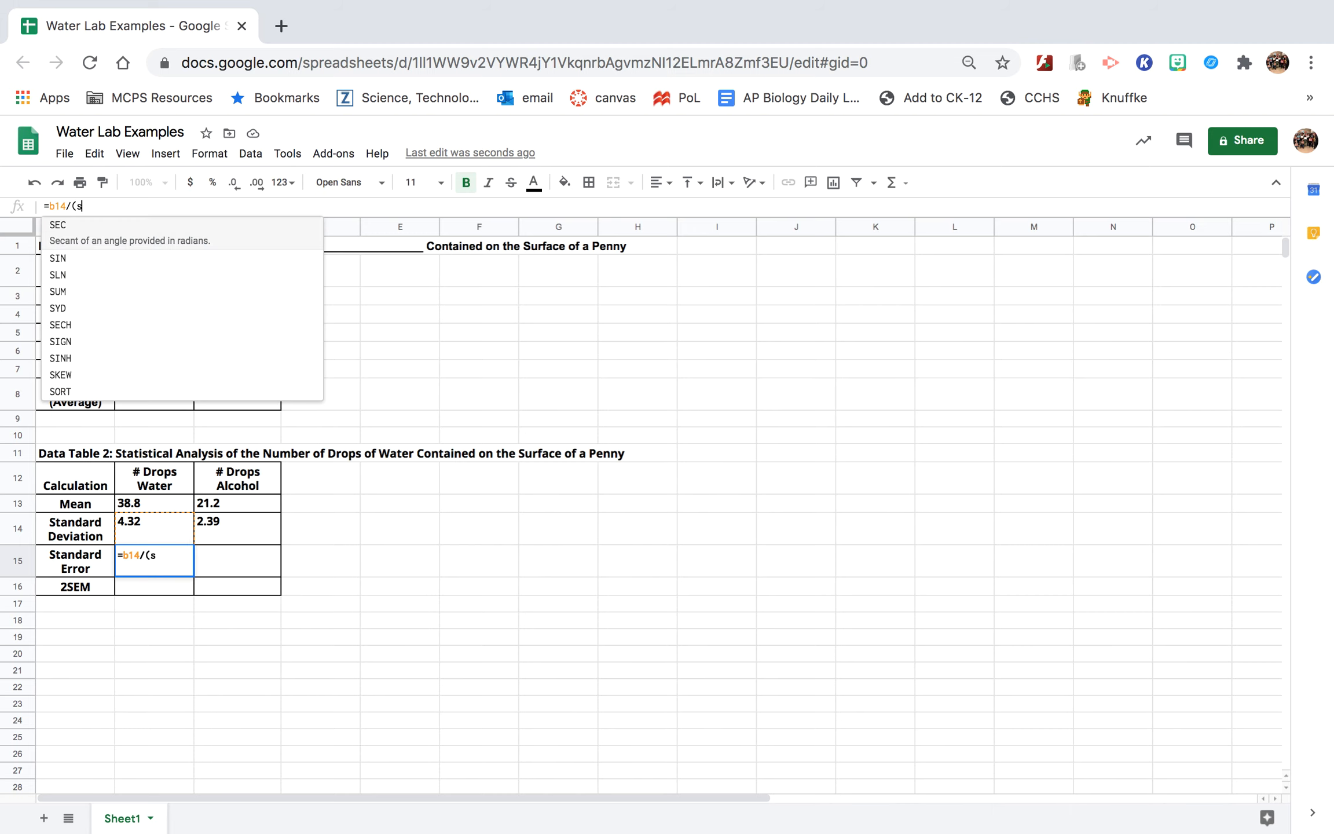
{"action": "type", "text": "qrt"}
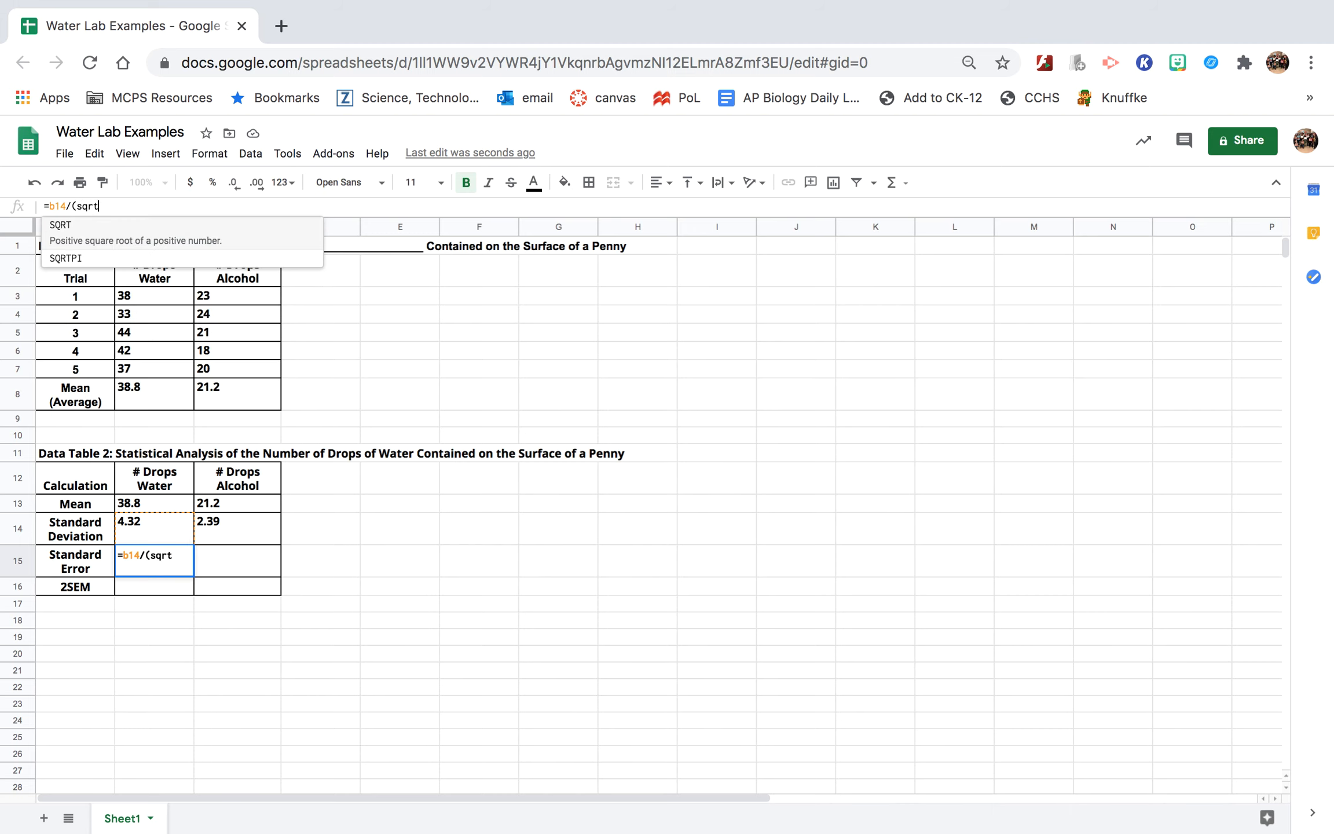
{"action": "left_click", "coordinate": [163, 229]}
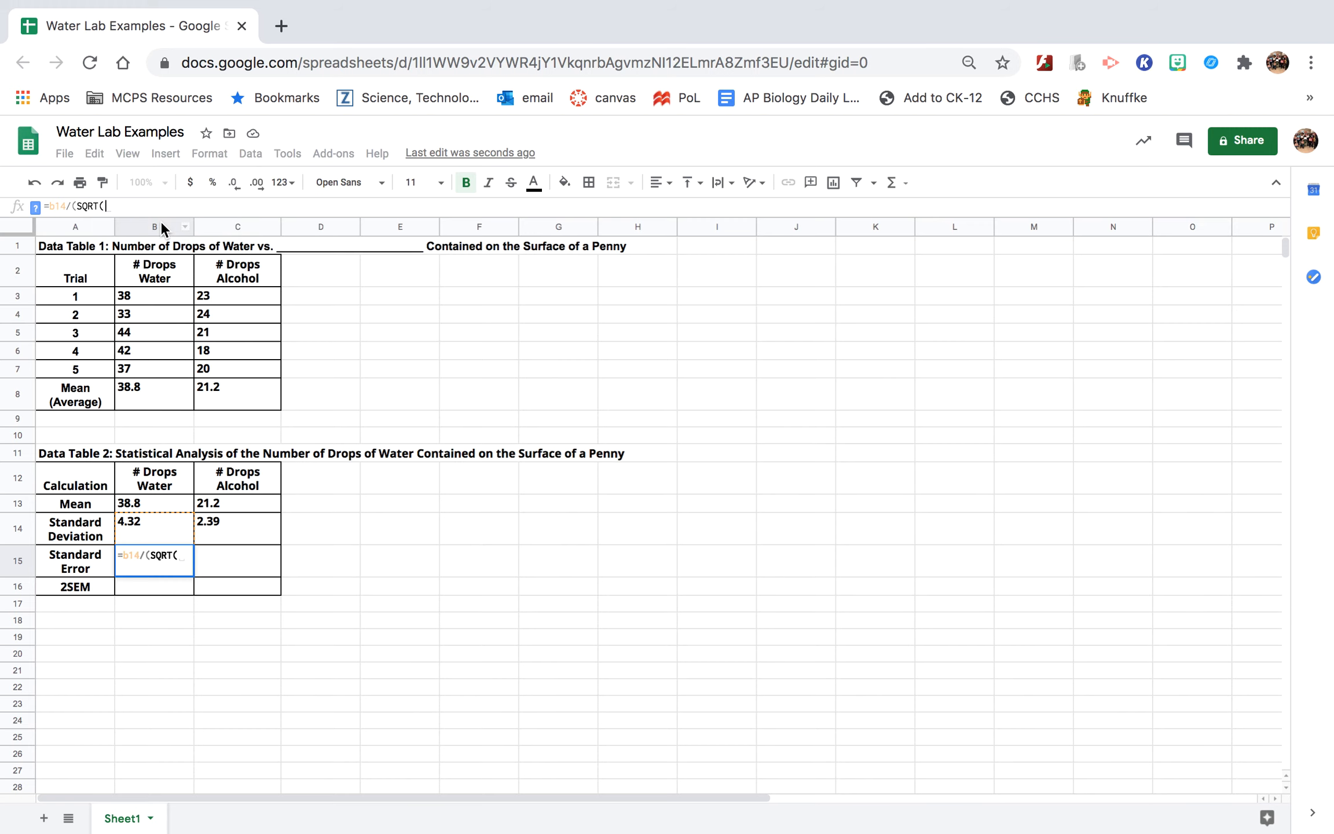
{"action": "type", "text": "5))"}
{"action": "key", "text": "Return"}
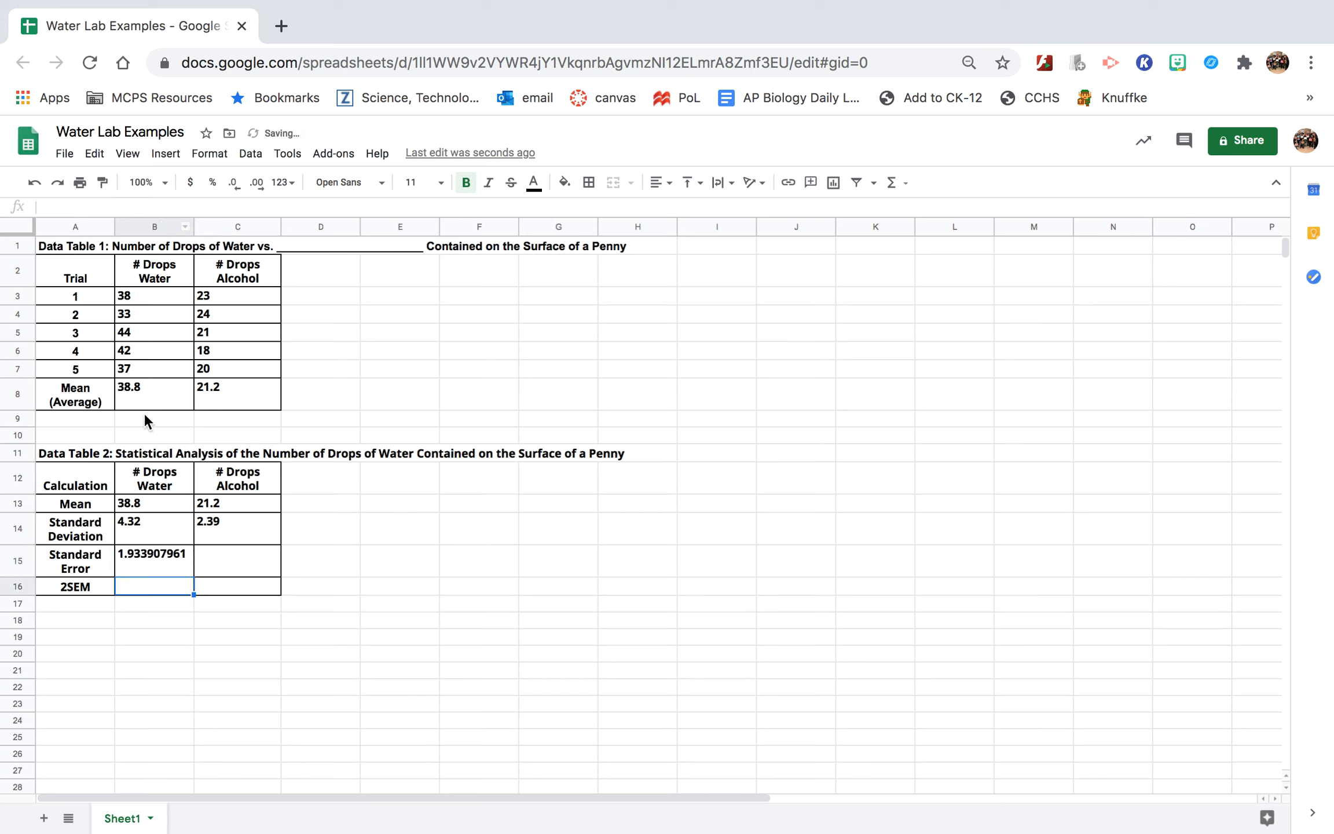
Fill the standard error formula from B15 across to C15 and apply the two-decimal Number format to B14:C16
{"action": "left_click", "coordinate": [146, 560]}
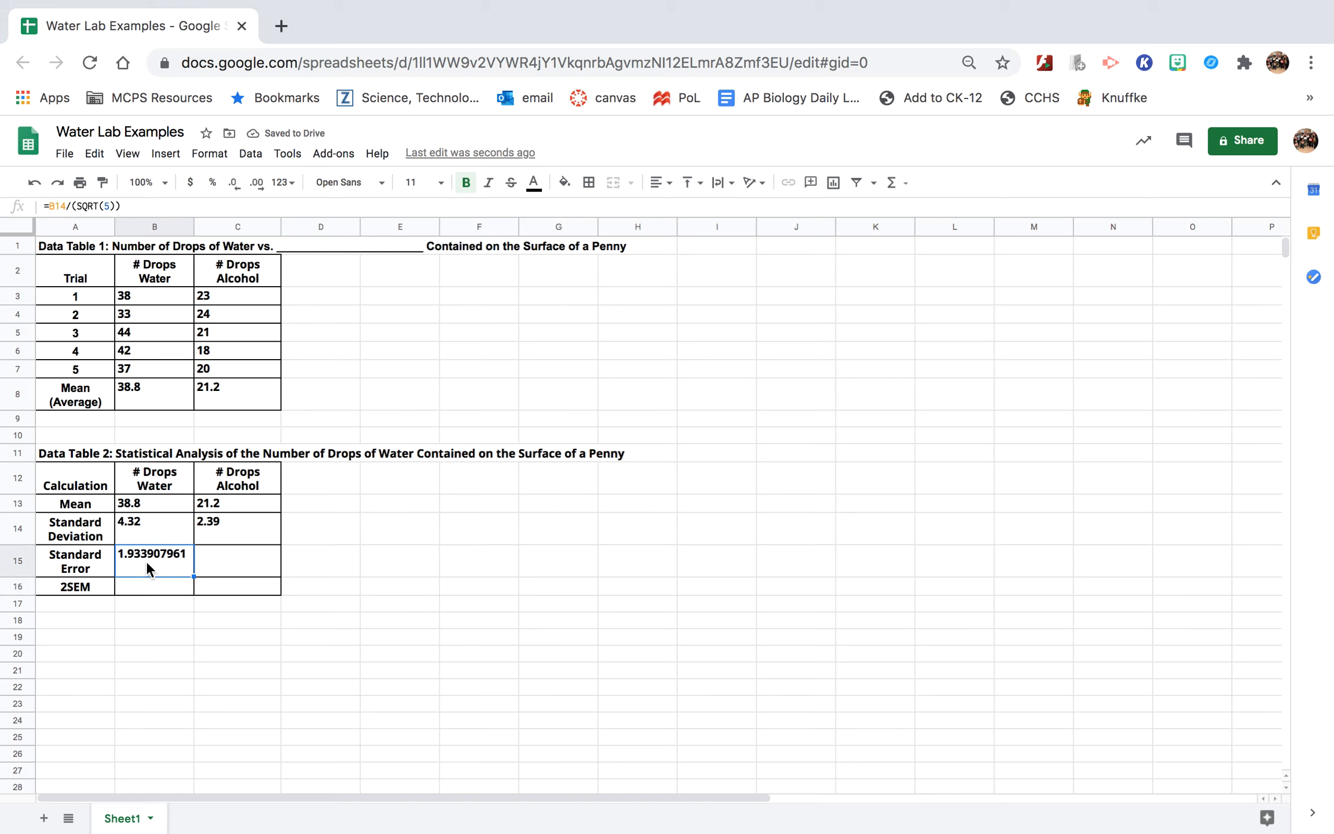
{"action": "left_click_drag", "start_coordinate": [195, 576], "coordinate": [250, 571]}
{"action": "left_click", "coordinate": [166, 536]}
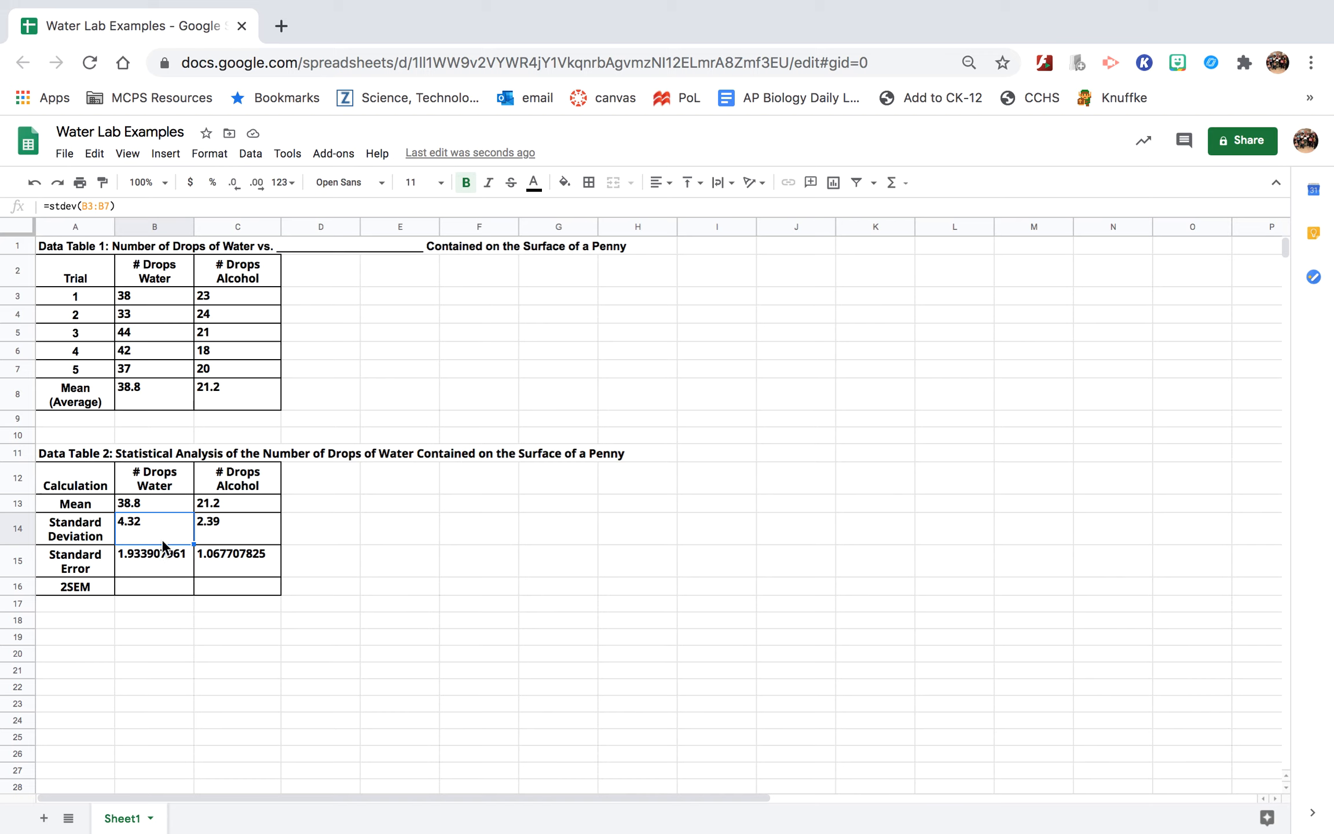
{"action": "left_click_drag", "start_coordinate": [165, 539], "coordinate": [243, 565]}
{"action": "key", "text": "shift+Down"}
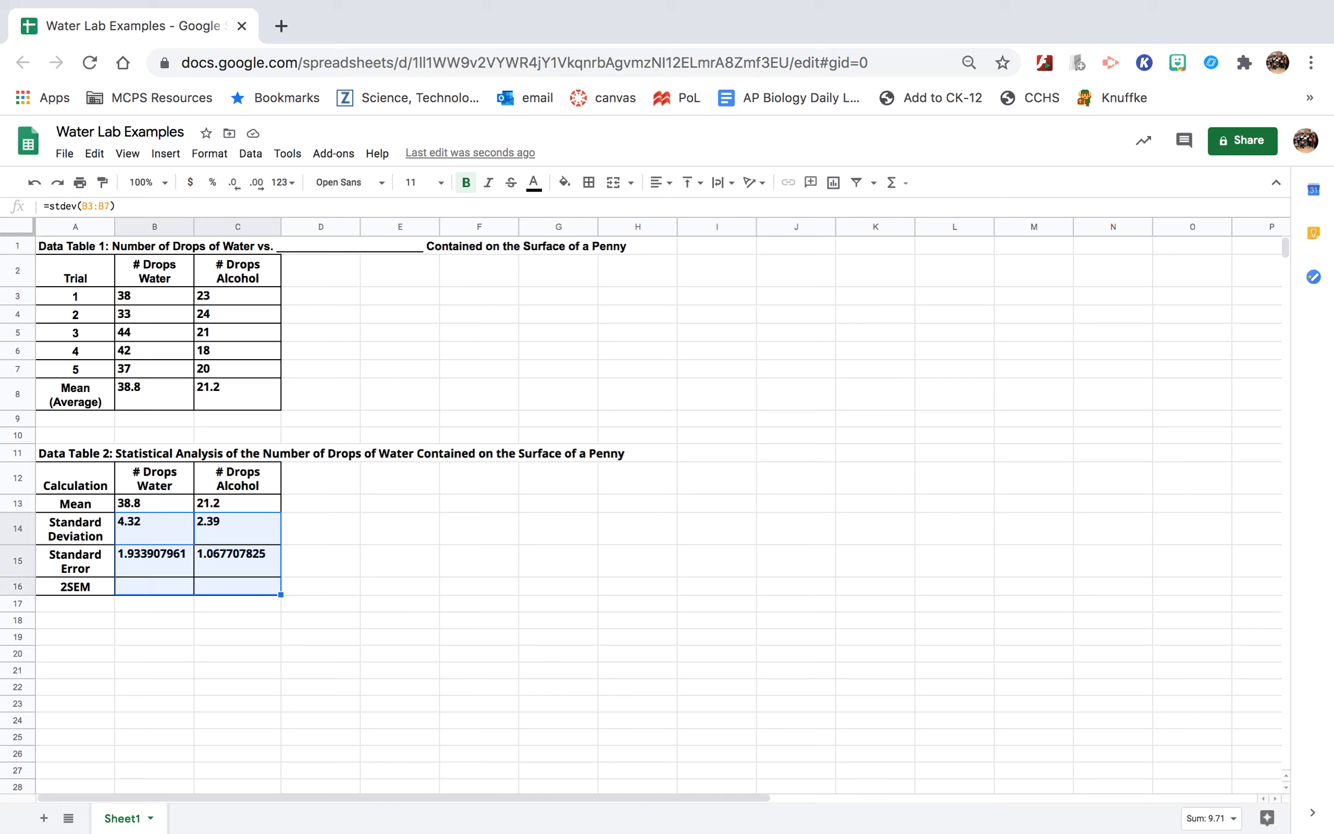
{"action": "left_click", "coordinate": [210, 154]}
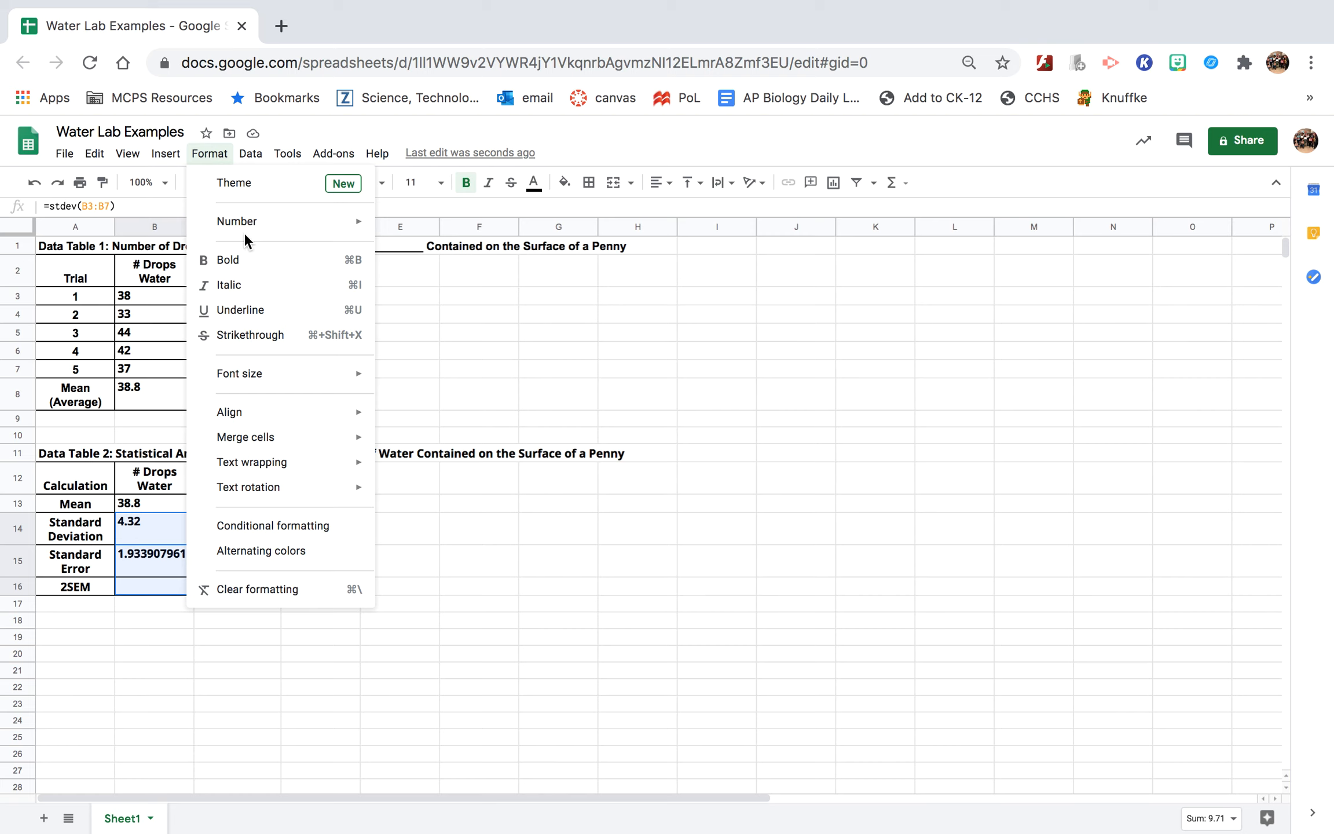
{"action": "mouse_move", "coordinate": [345, 233]}
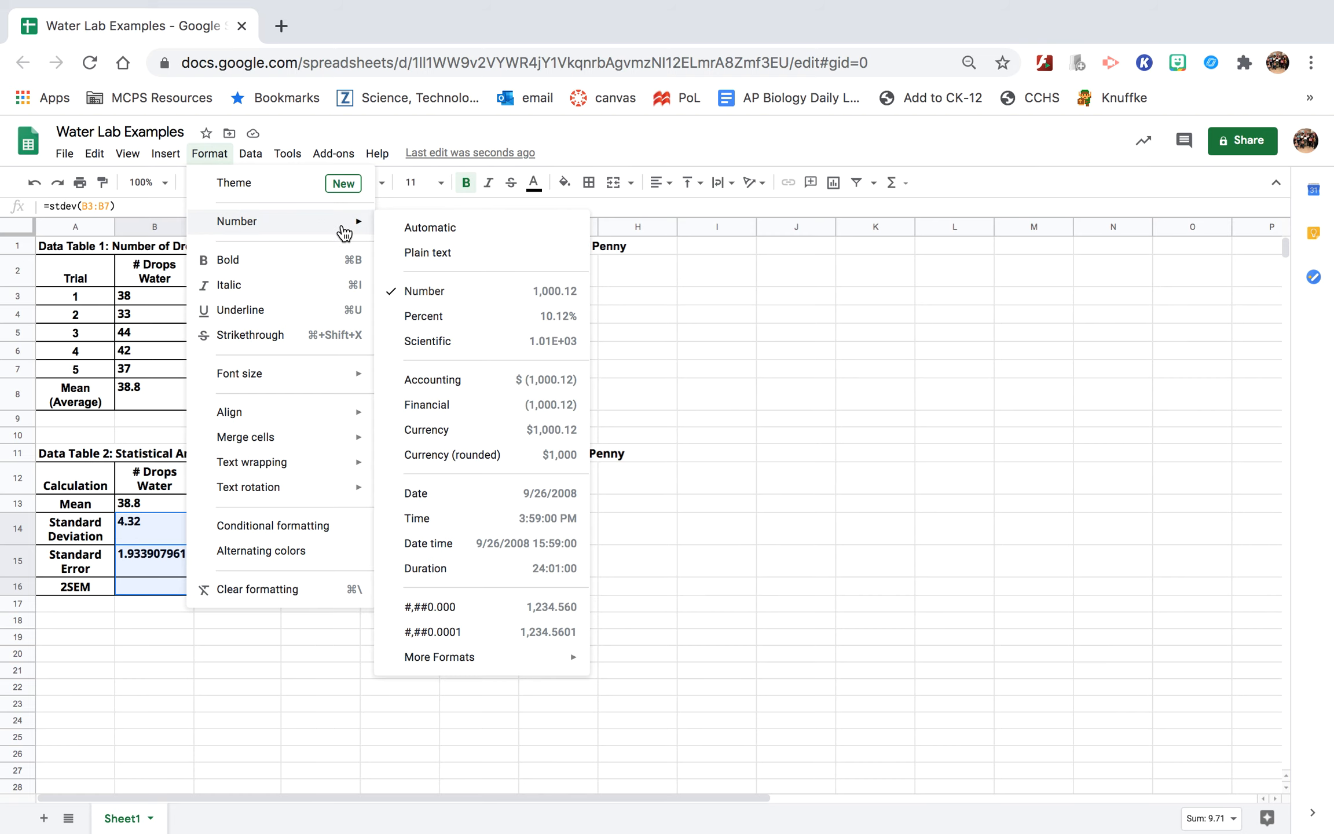
{"action": "left_click", "coordinate": [526, 296]}
Enter the formula =2*b15 in cell B16 for 2SEM and fill it across to C16 for alcohol
{"action": "left_click", "coordinate": [176, 582]}
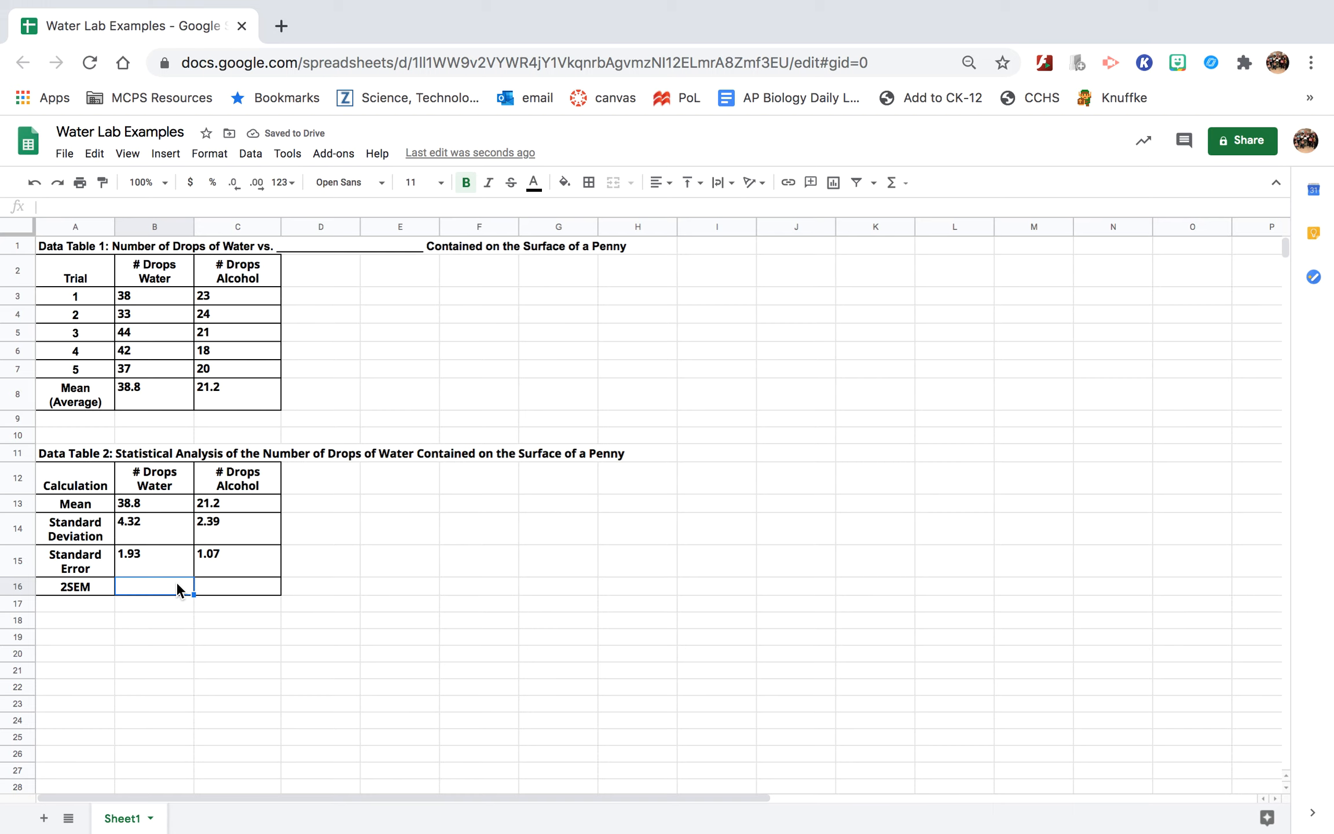
{"action": "left_click", "coordinate": [159, 208]}
{"action": "type", "text": "=2*"}
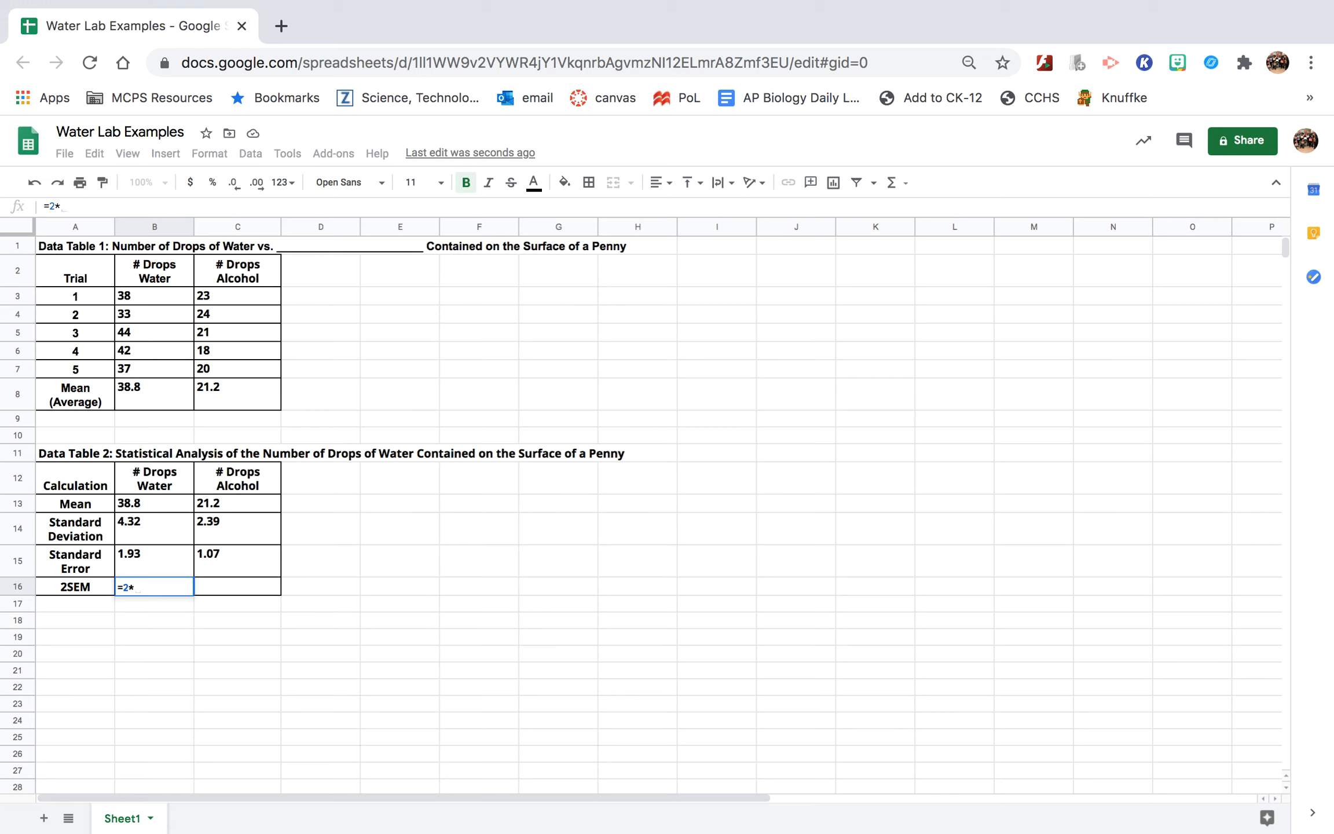
{"action": "type", "text": "b15"}
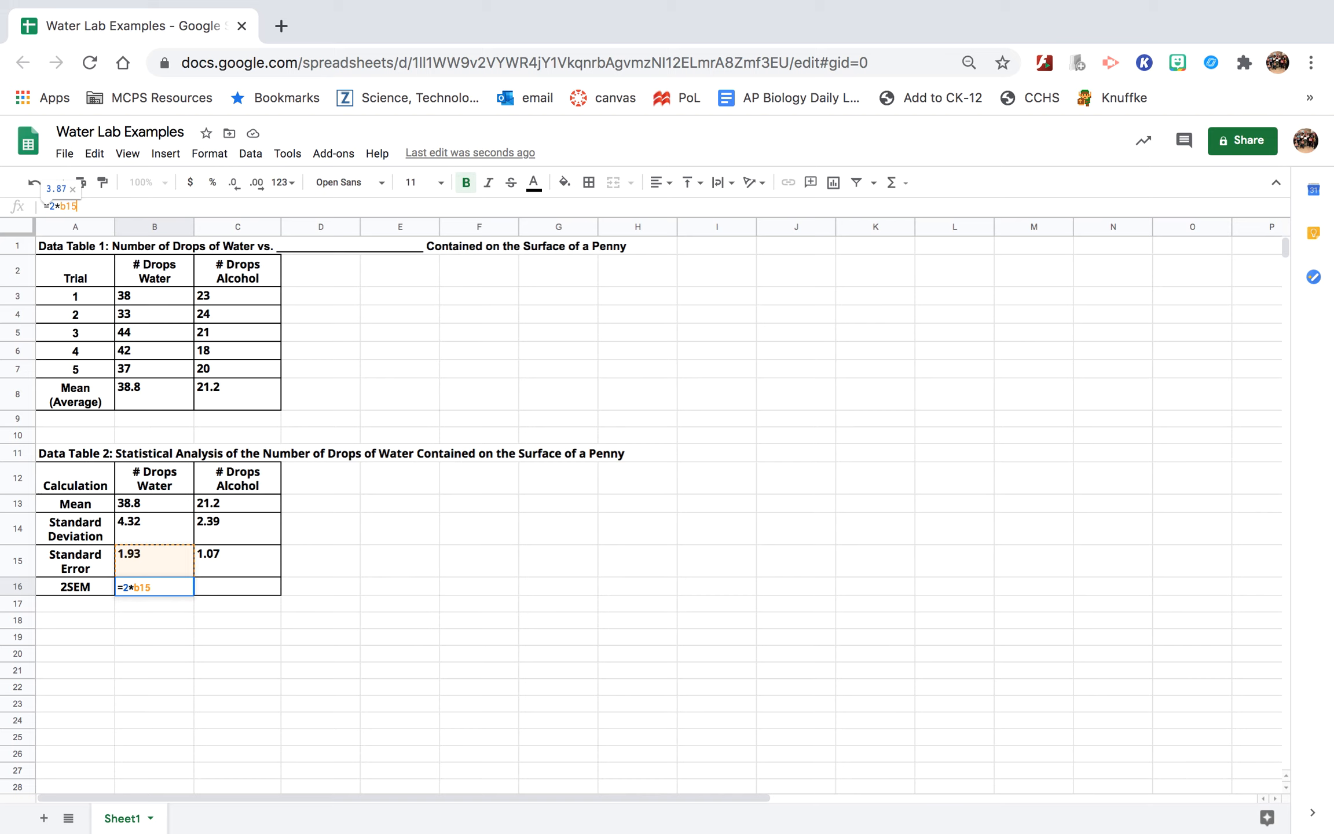
{"action": "key", "text": "Return"}
{"action": "left_click", "coordinate": [159, 587]}
{"action": "left_click_drag", "start_coordinate": [194, 593], "coordinate": [246, 597]}
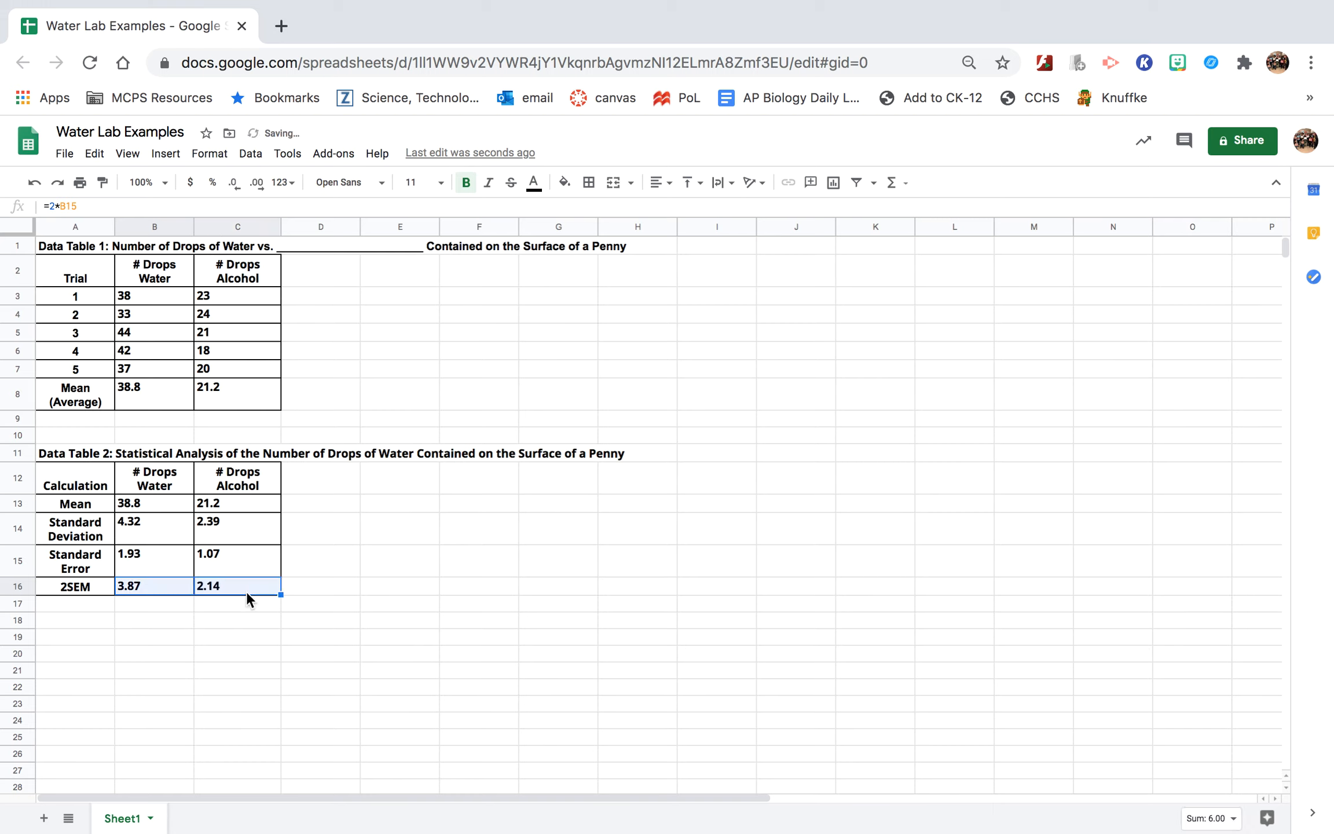
{"action": "left_click", "coordinate": [230, 617]}
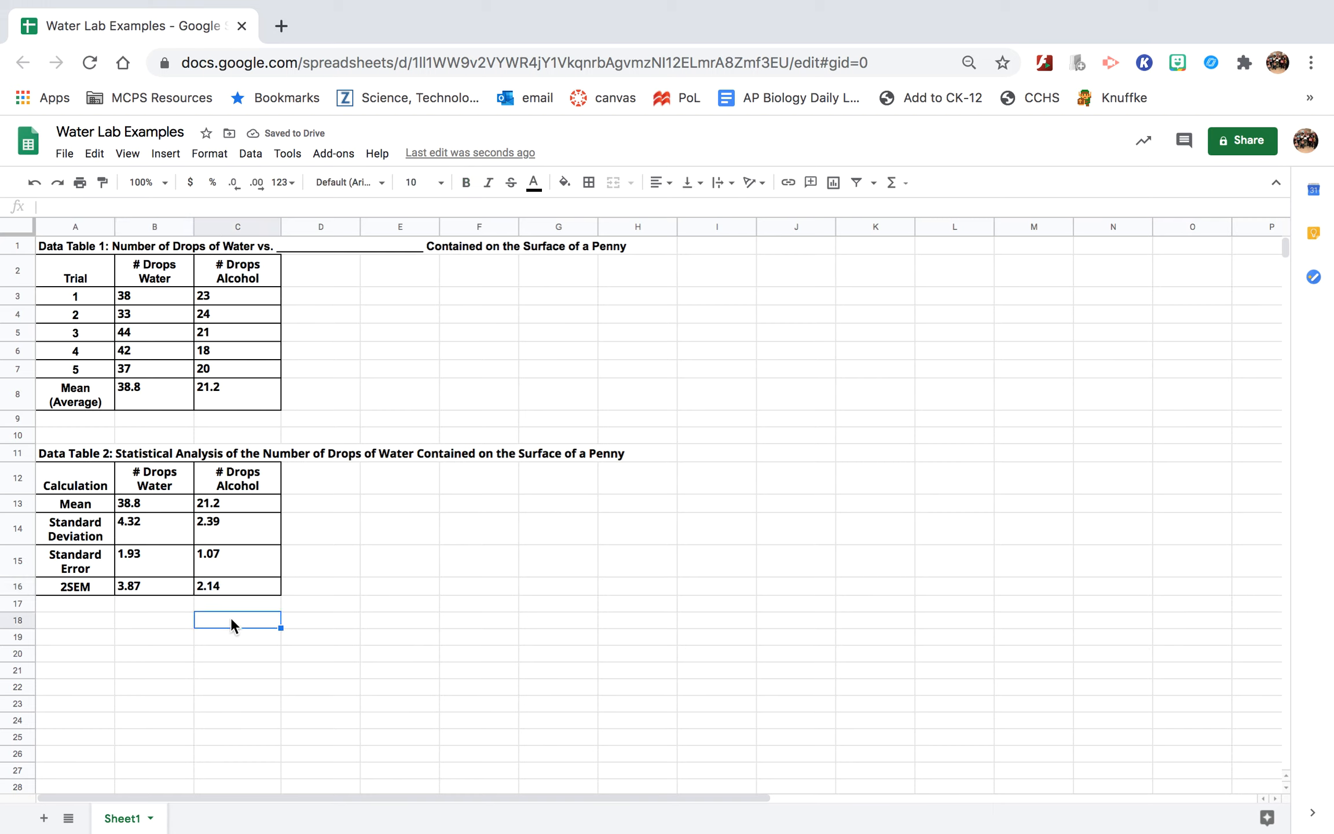
Insert a column chart of the mean drops from A12:C13 and move it clear of the data tables
{"action": "left_click", "coordinate": [76, 486]}
{"action": "key", "text": "shift+Right"}
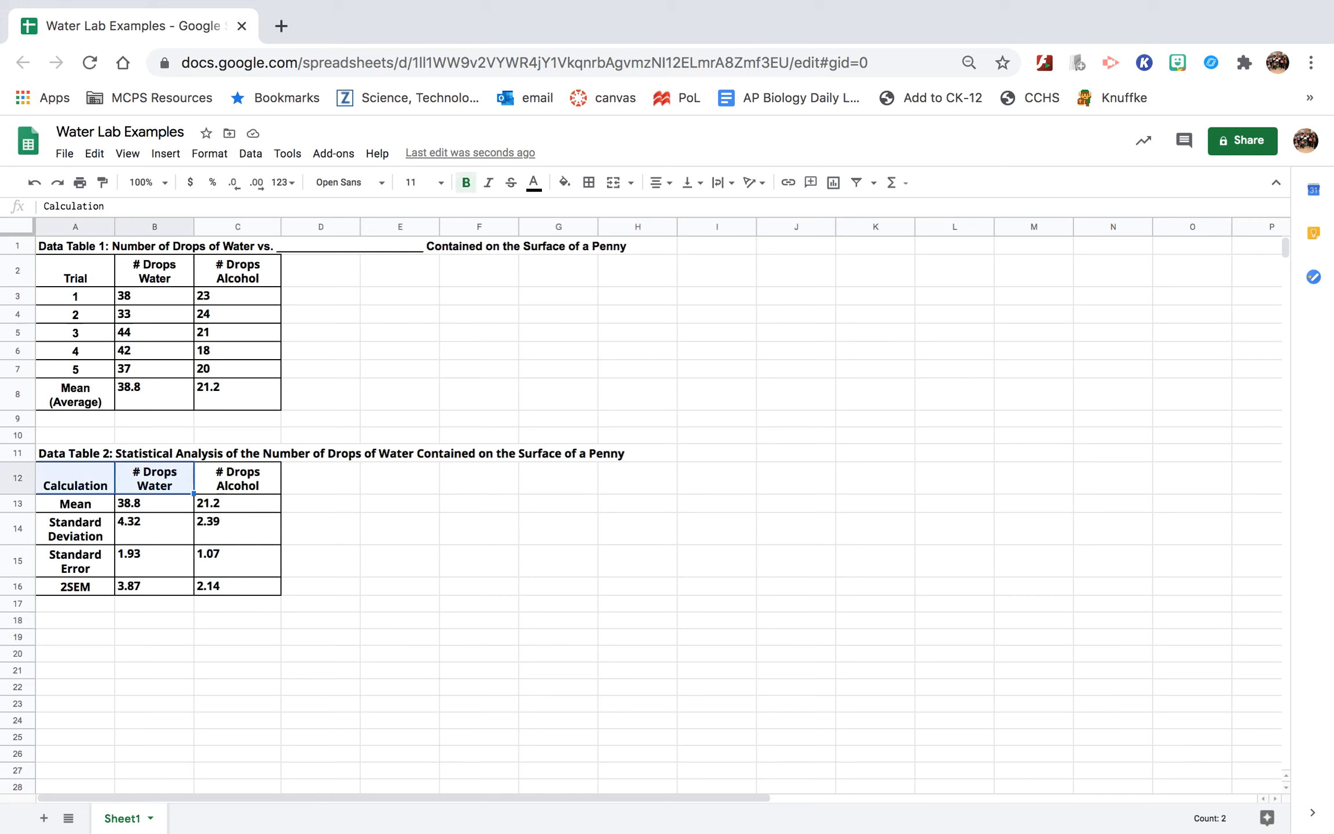
{"action": "key", "text": "shift+Right"}
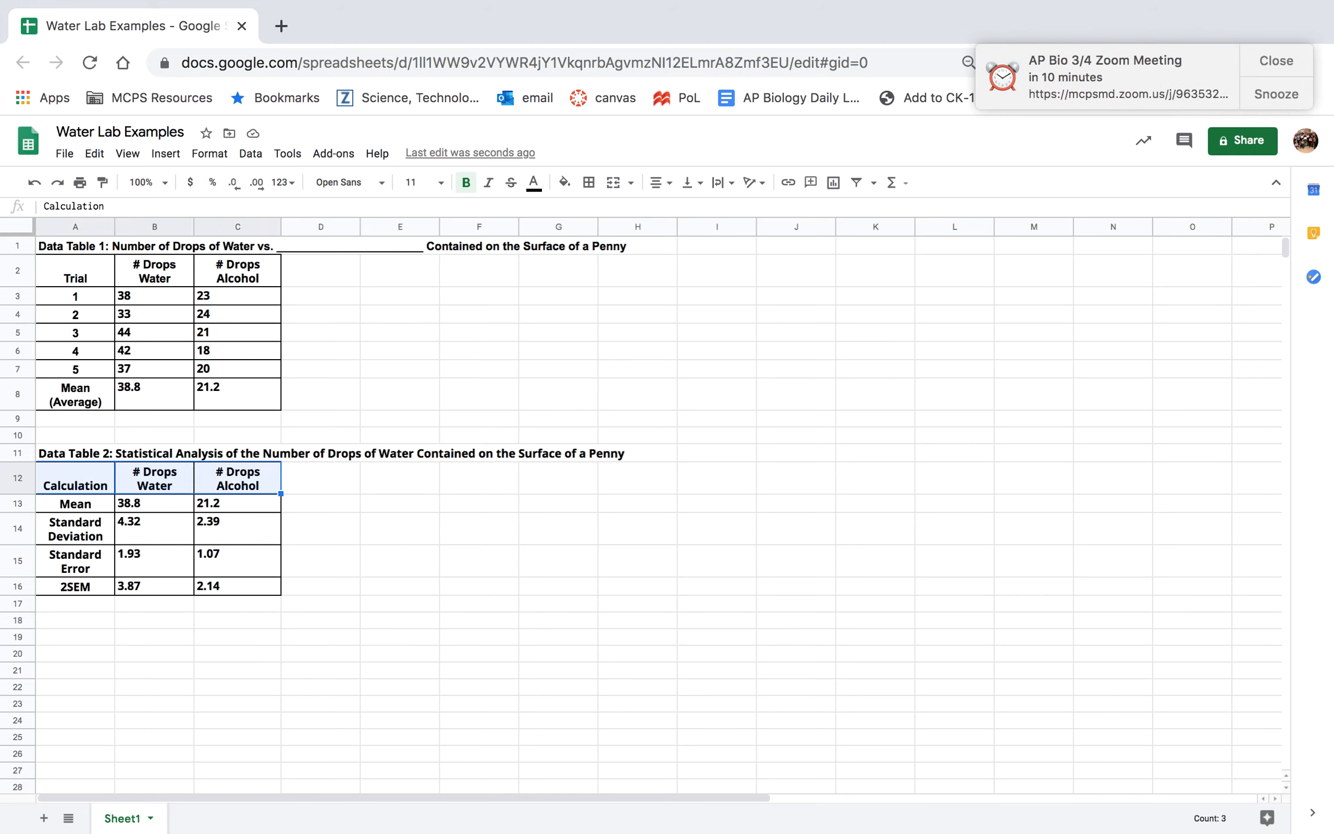
{"action": "key", "text": "shift+Down"}
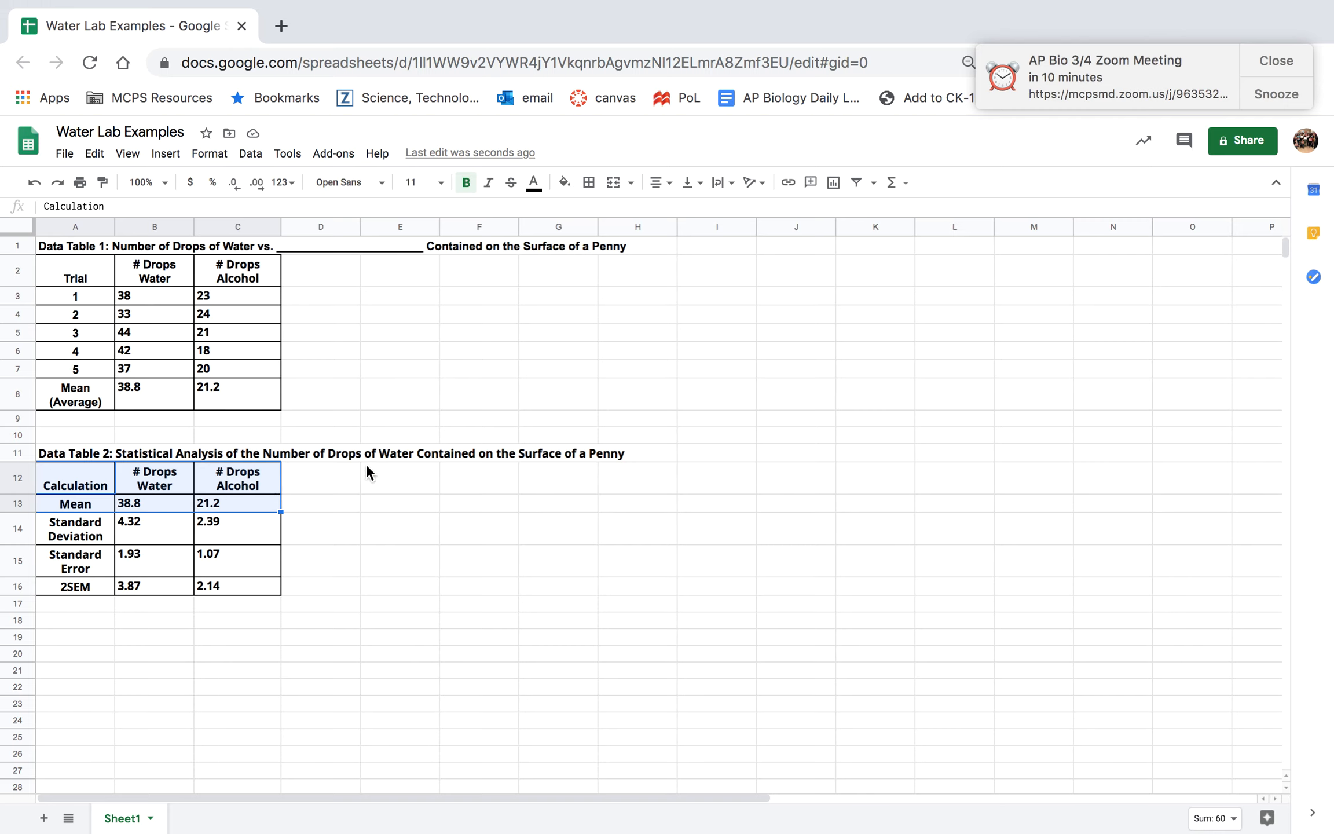
{"action": "left_click", "coordinate": [1274, 62]}
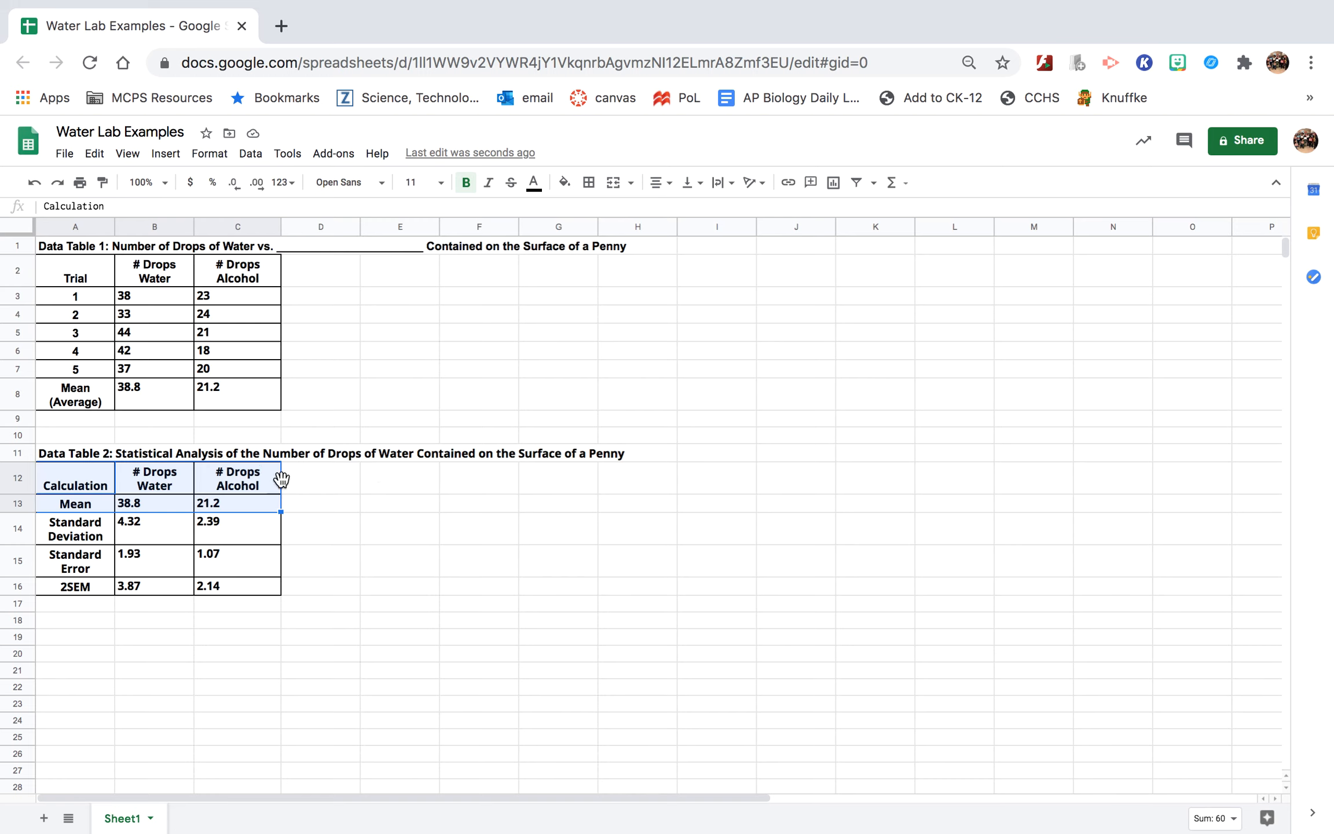
{"action": "left_click", "coordinate": [834, 184]}
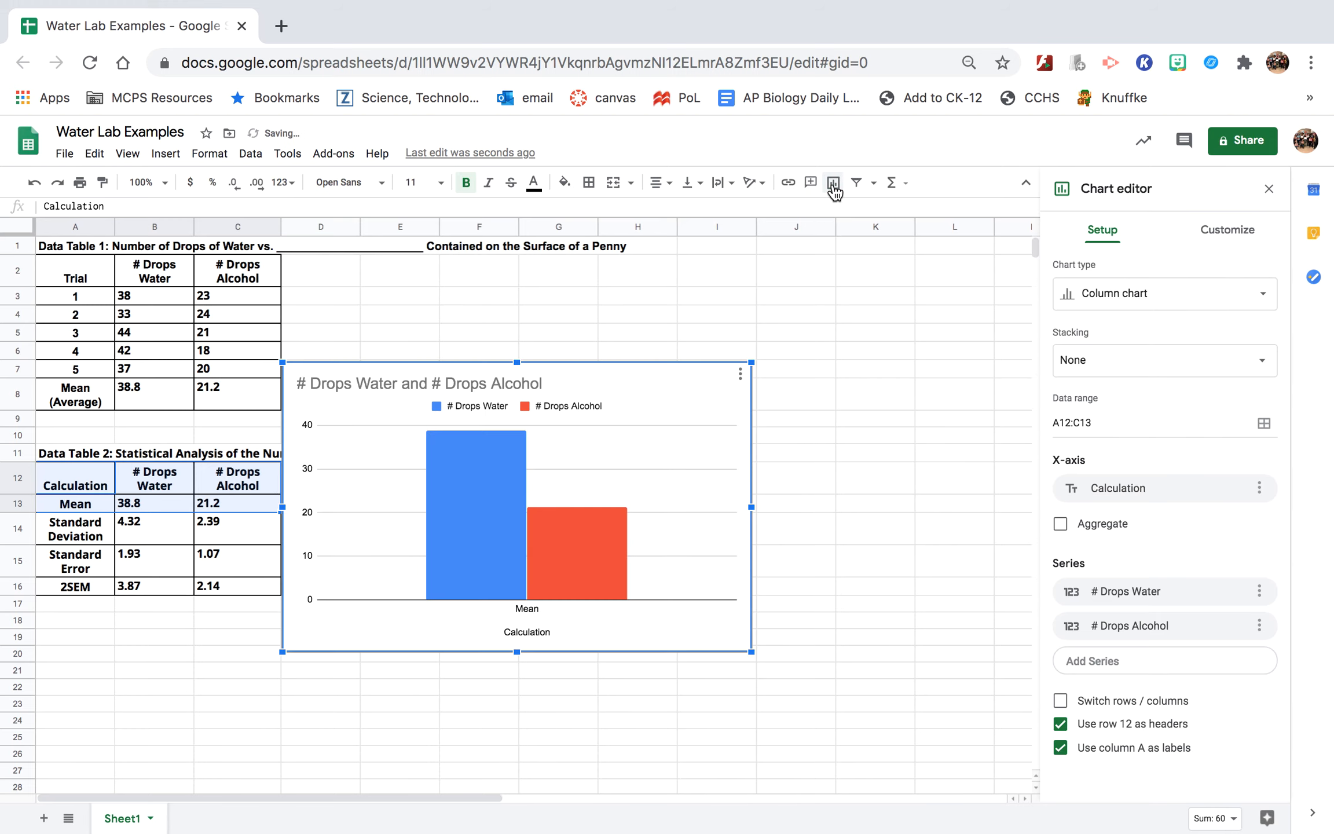
{"action": "left_click_drag", "start_coordinate": [691, 372], "coordinate": [894, 310]}
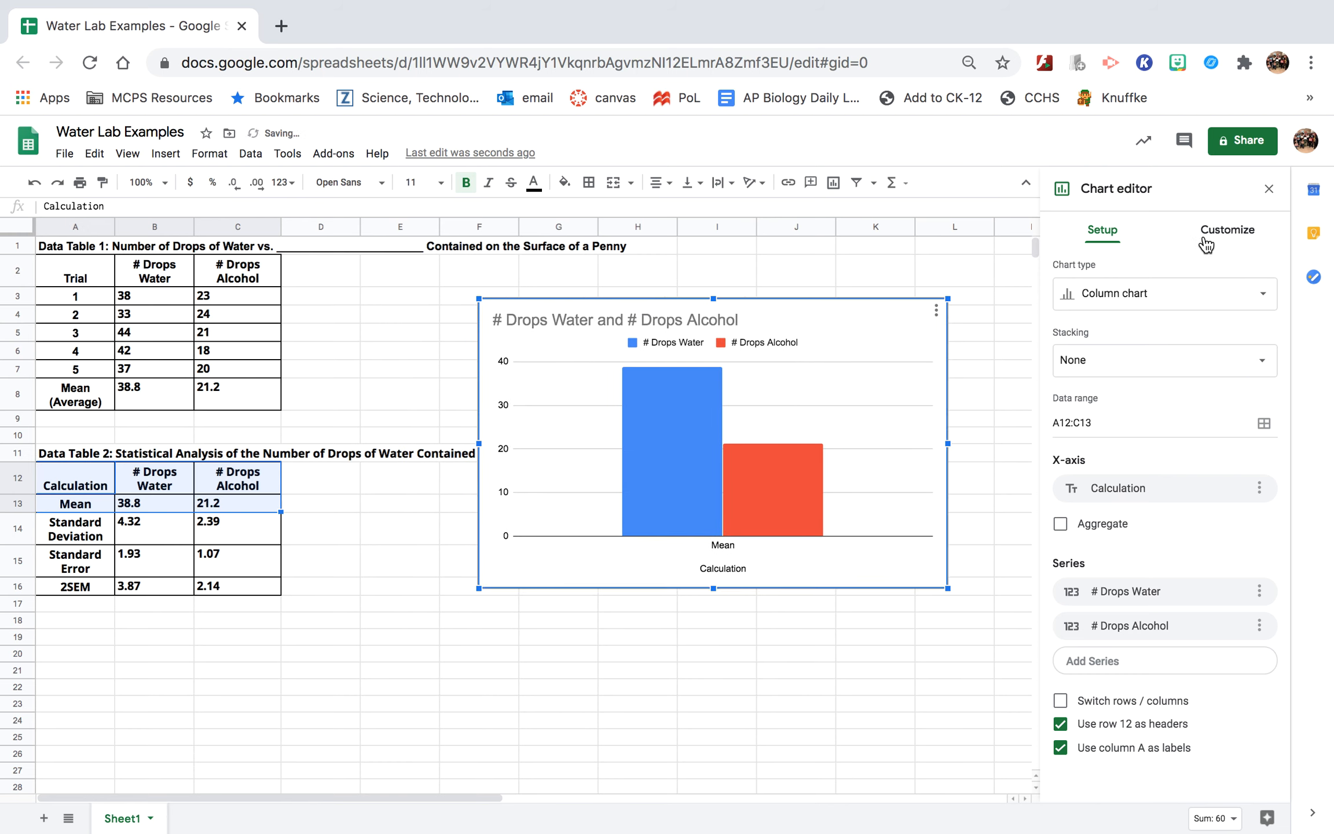
Turn on error bars for all series in the column chart
{"action": "left_click", "coordinate": [1228, 231]}
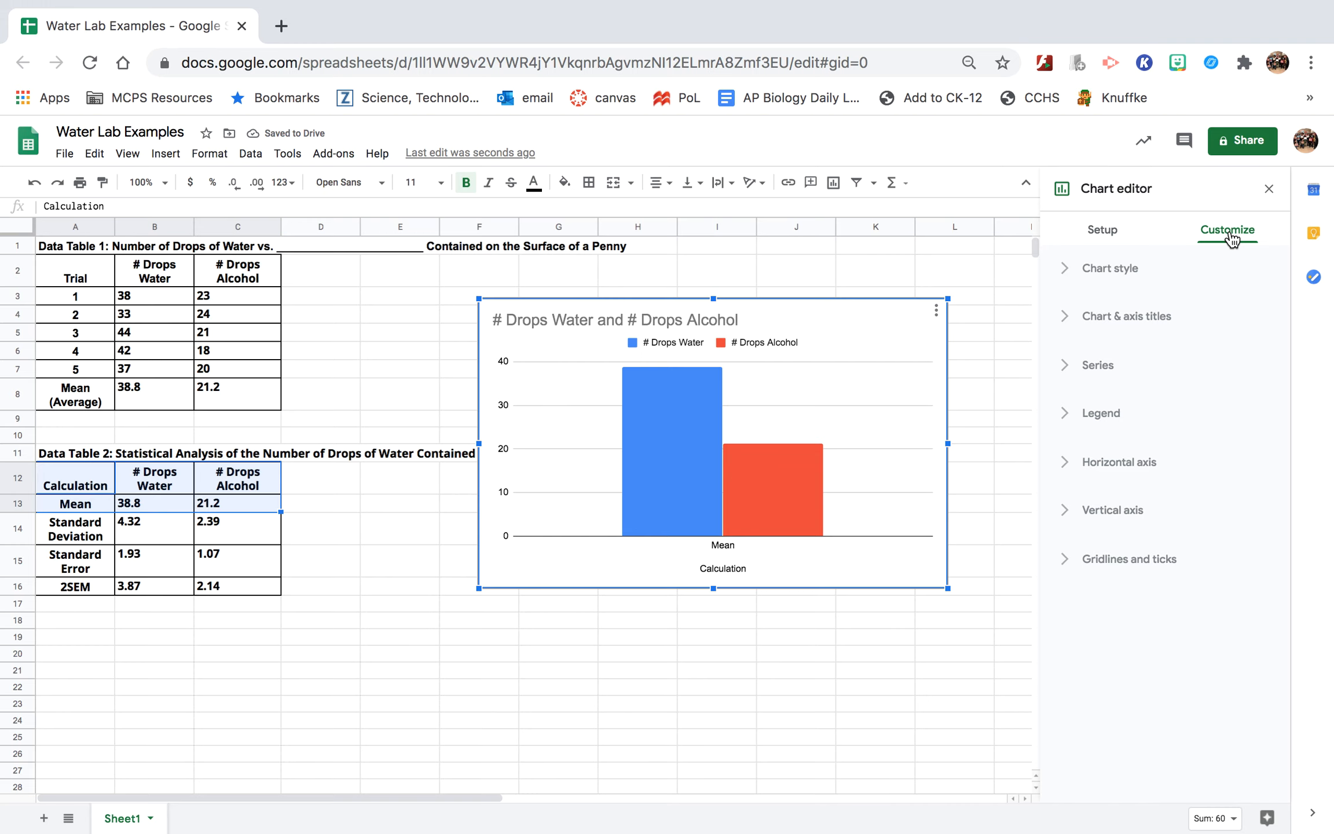
{"action": "left_click", "coordinate": [1099, 369]}
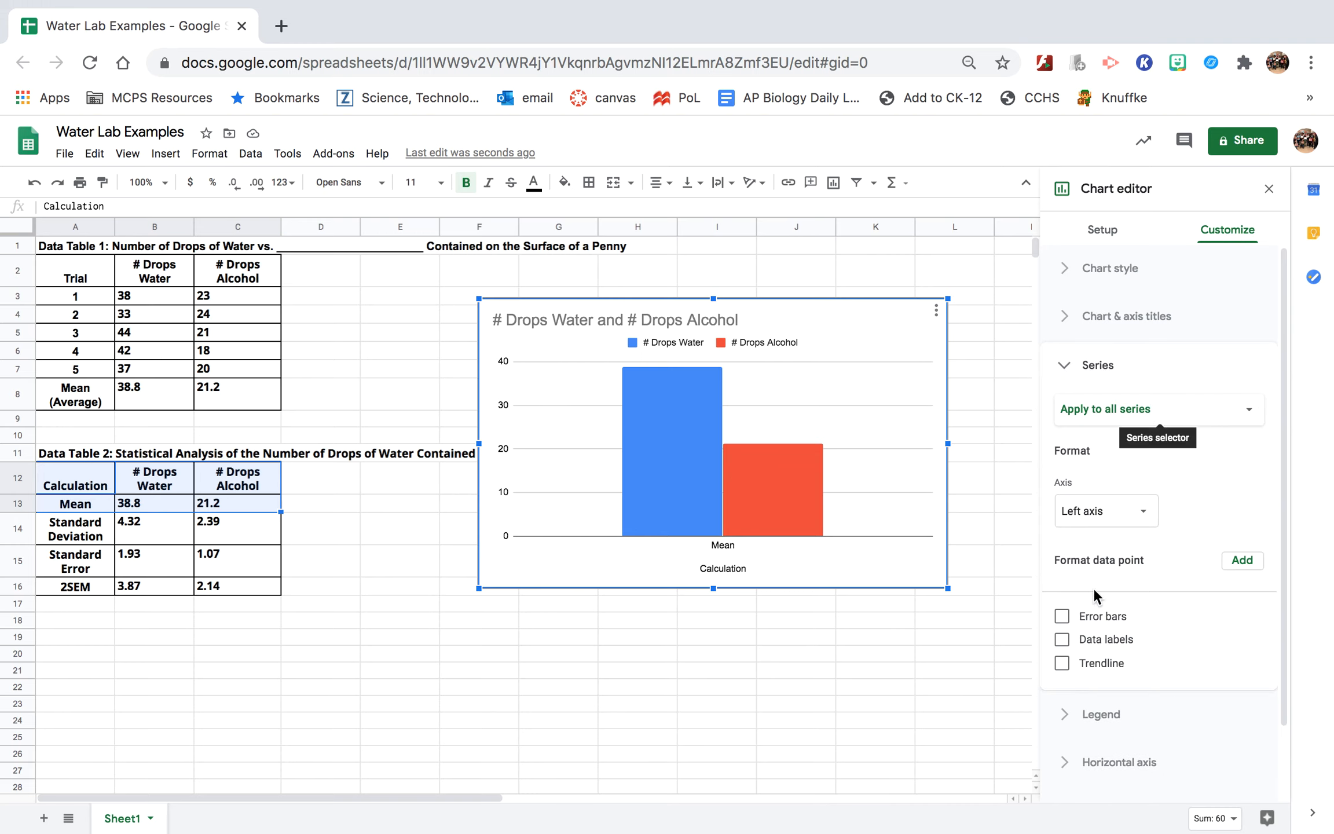
{"action": "left_click", "coordinate": [1063, 617]}
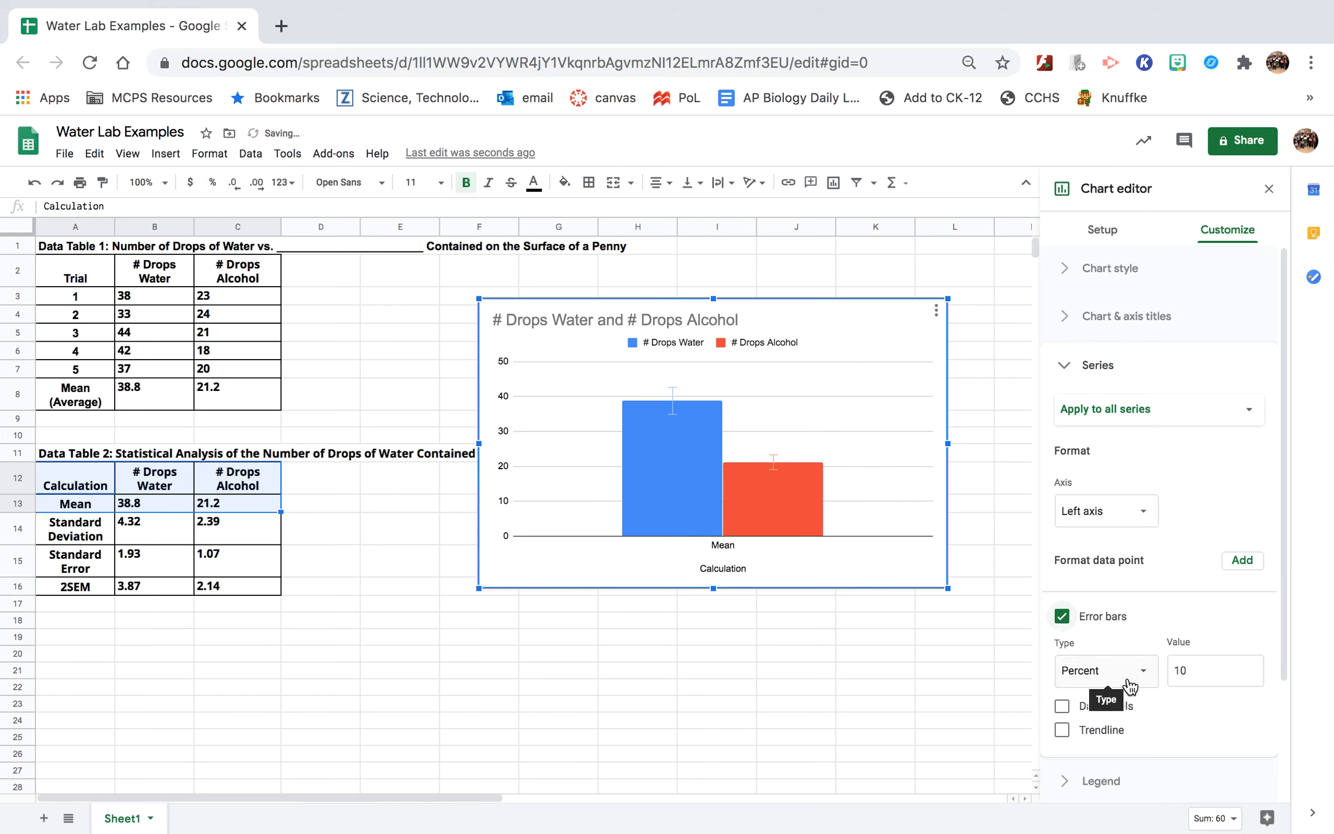
Set the error bars of the # Drops Water series to the Constant type with a value of 3.87
{"action": "left_click", "coordinate": [1176, 413]}
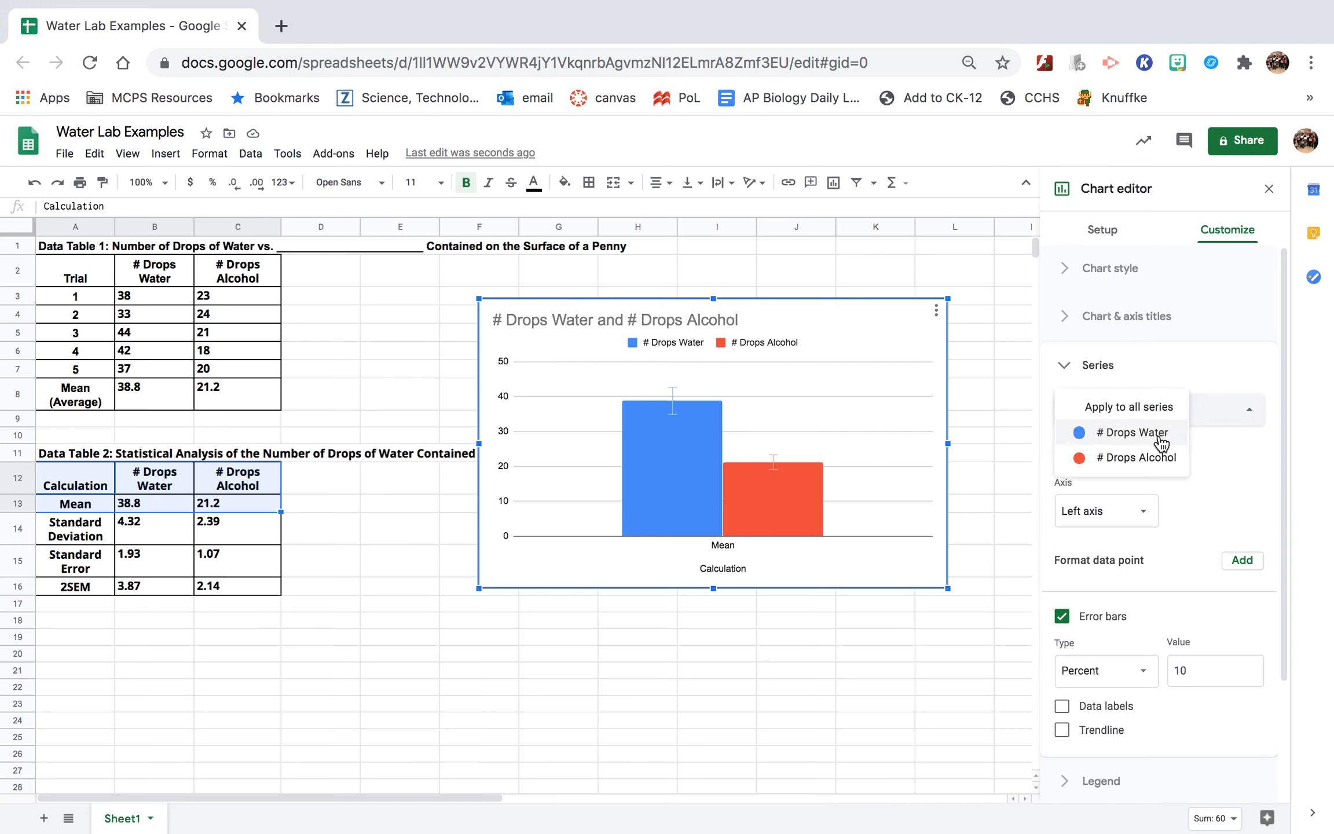
{"action": "left_click", "coordinate": [1161, 439]}
{"action": "scroll", "coordinate": [1158, 512], "scroll_direction": "down", "scroll_amount": 1}
{"action": "scroll", "coordinate": [1159, 515], "scroll_direction": "down", "scroll_amount": 3}
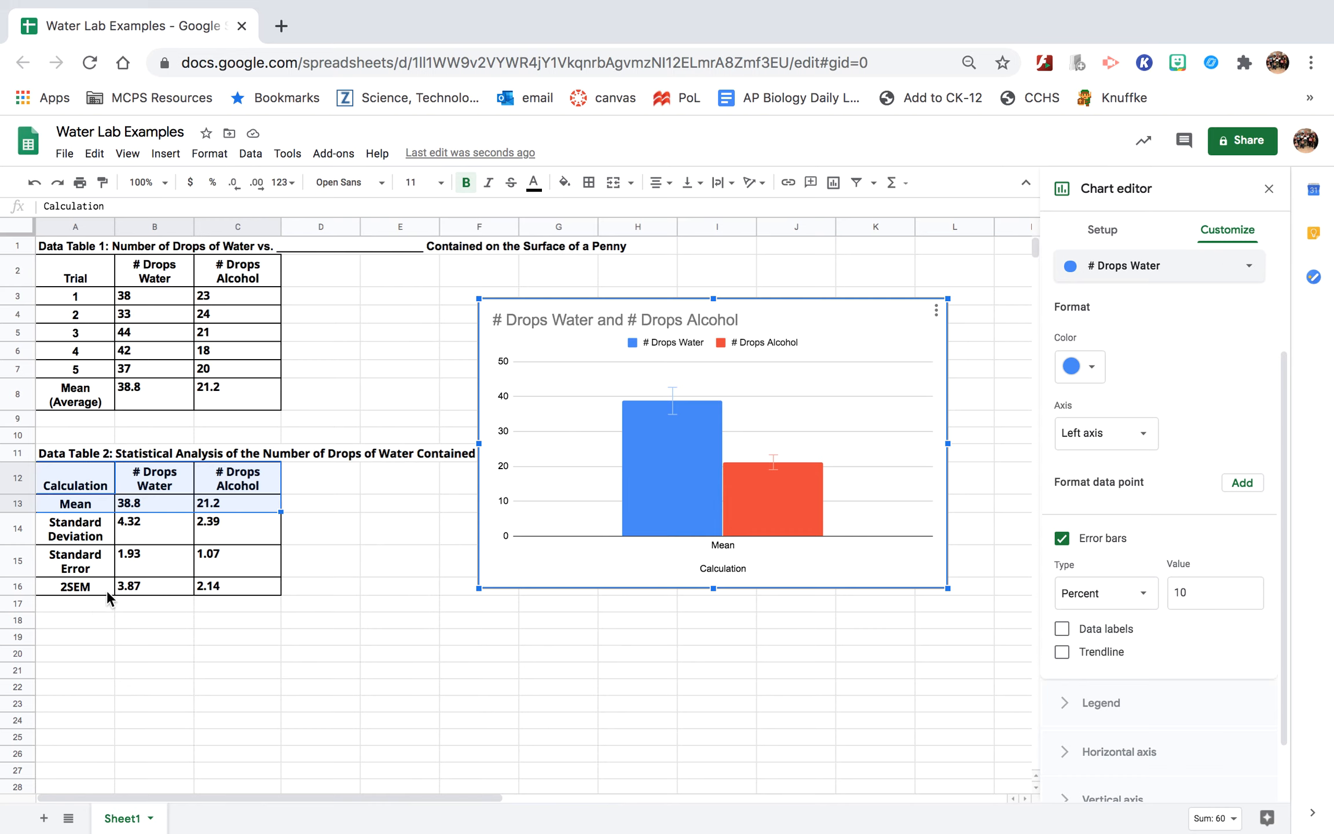
{"action": "left_click", "coordinate": [1132, 591]}
{"action": "left_click", "coordinate": [1107, 565]}
{"action": "left_click", "coordinate": [1200, 594]}
{"action": "type", "text": "3.87"}
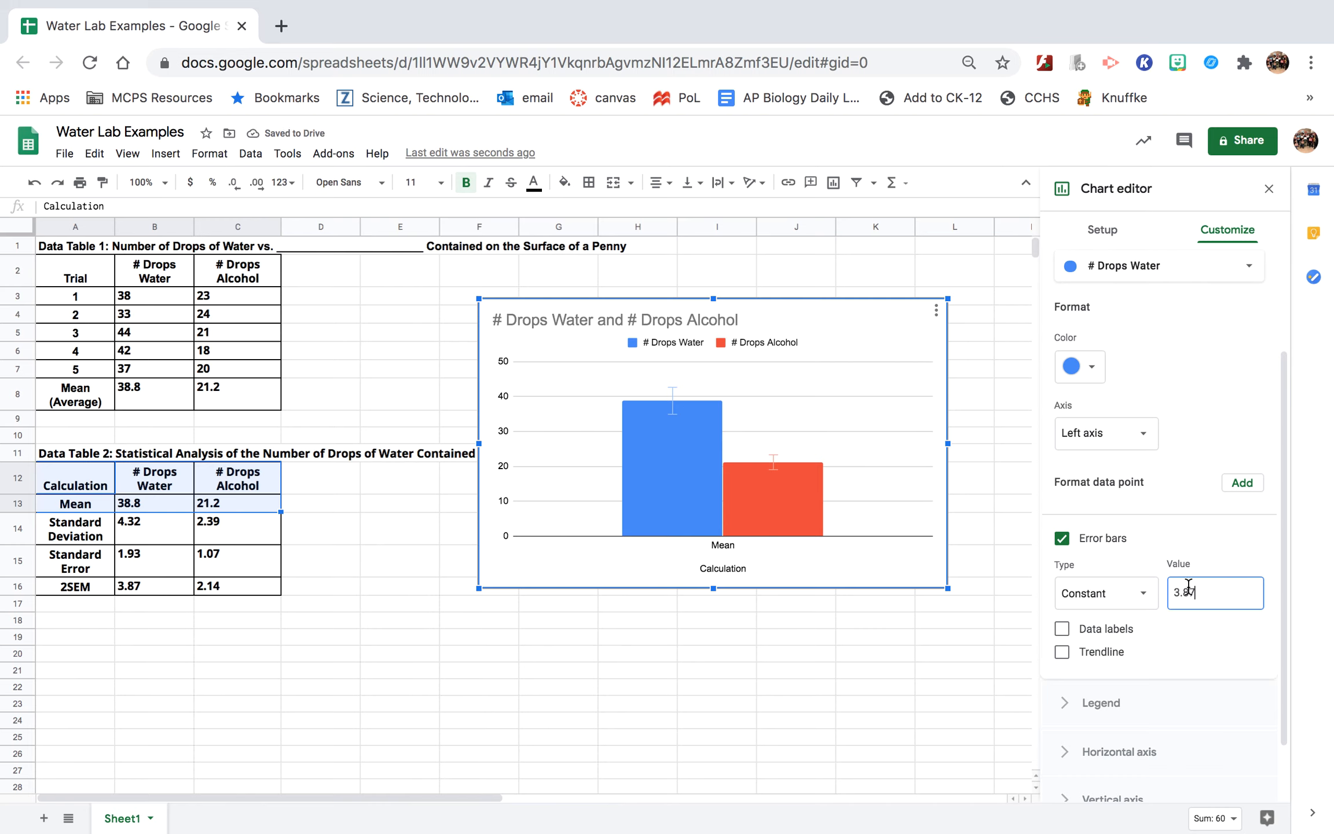
Set the error bars of the # Drops Alcohol series to the Constant type with a value of 2.14
{"action": "left_click", "coordinate": [1223, 276]}
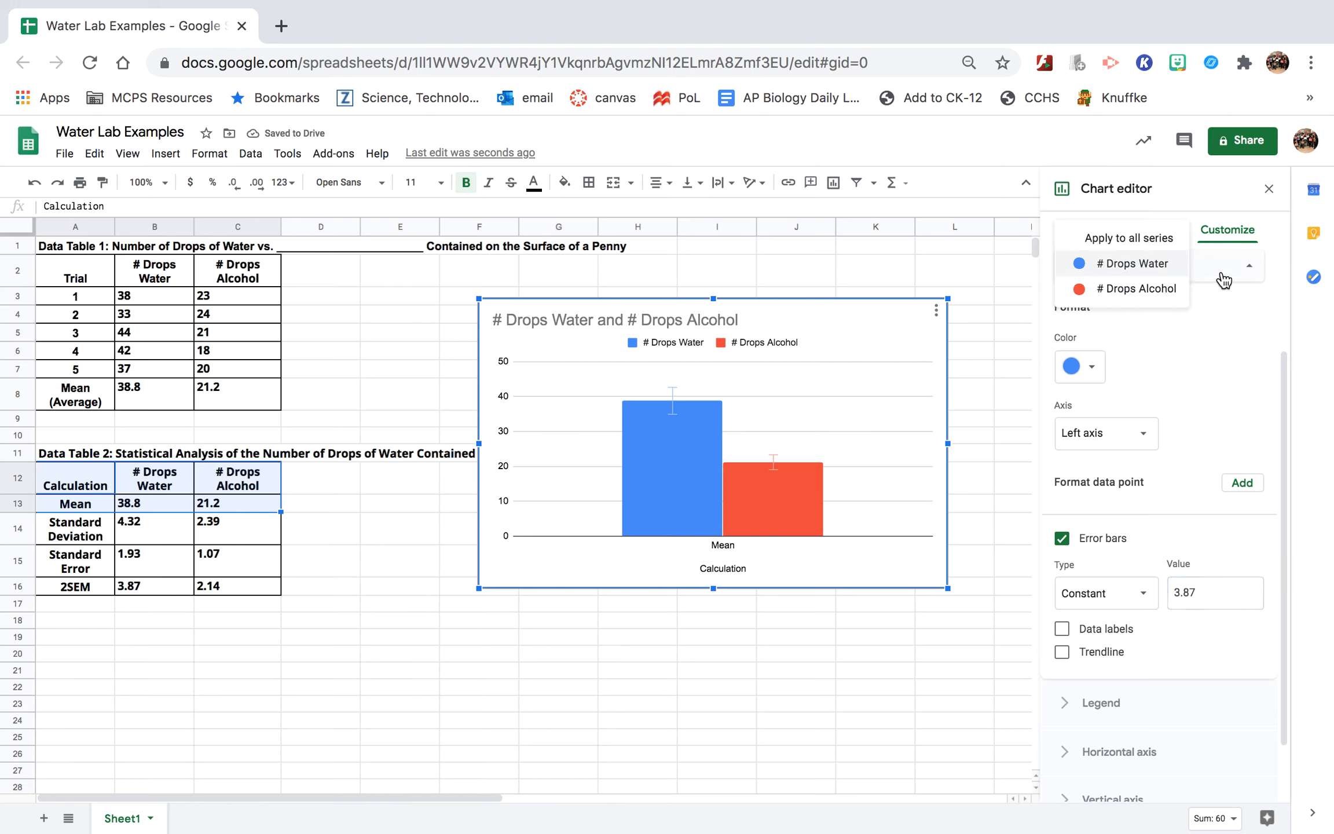
{"action": "left_click", "coordinate": [1155, 292]}
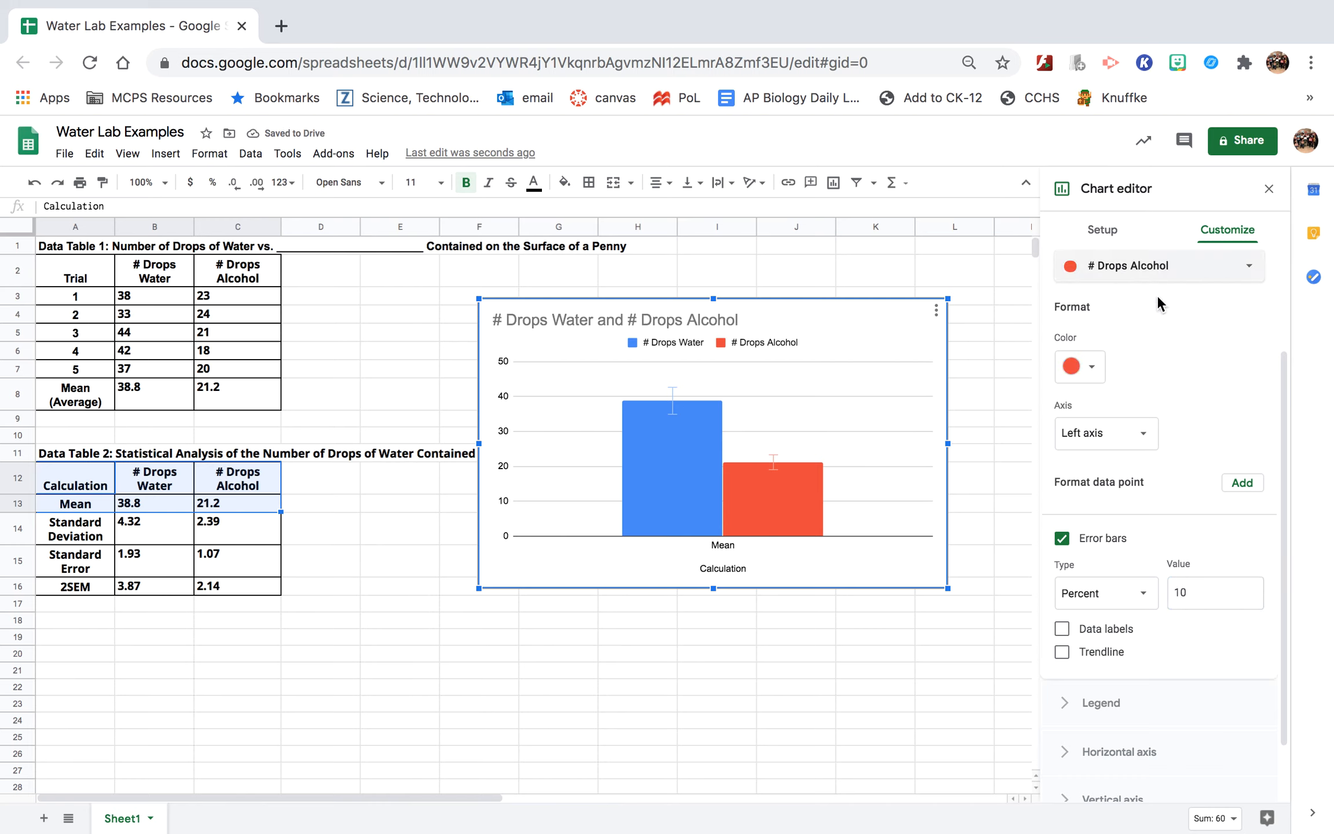
{"action": "left_click", "coordinate": [1142, 600]}
{"action": "left_click", "coordinate": [1127, 563]}
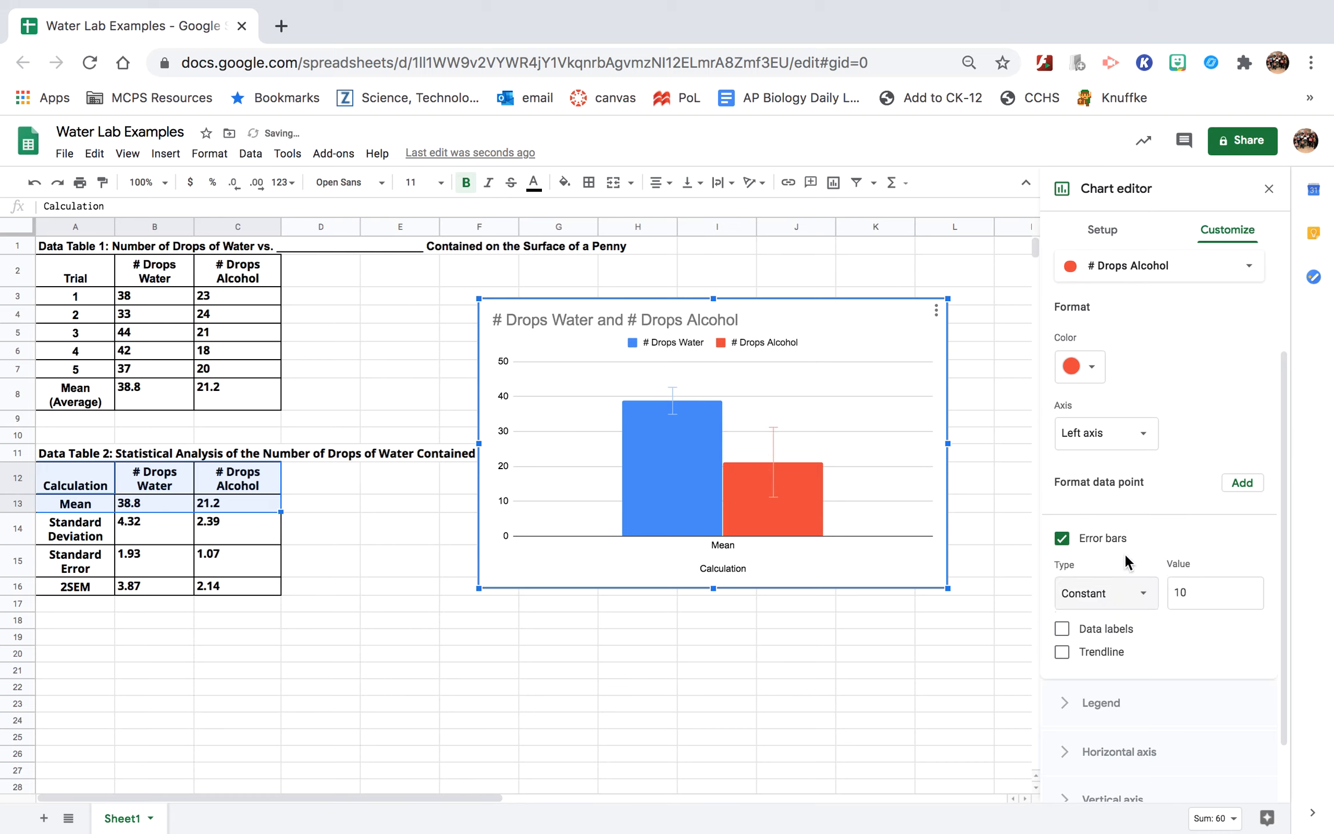
{"action": "left_click", "coordinate": [1211, 593]}
{"action": "type", "text": "2.14"}
Turn on data labels for the # Drops Alcohol series and extend them to all series
{"action": "left_click", "coordinate": [1206, 633]}
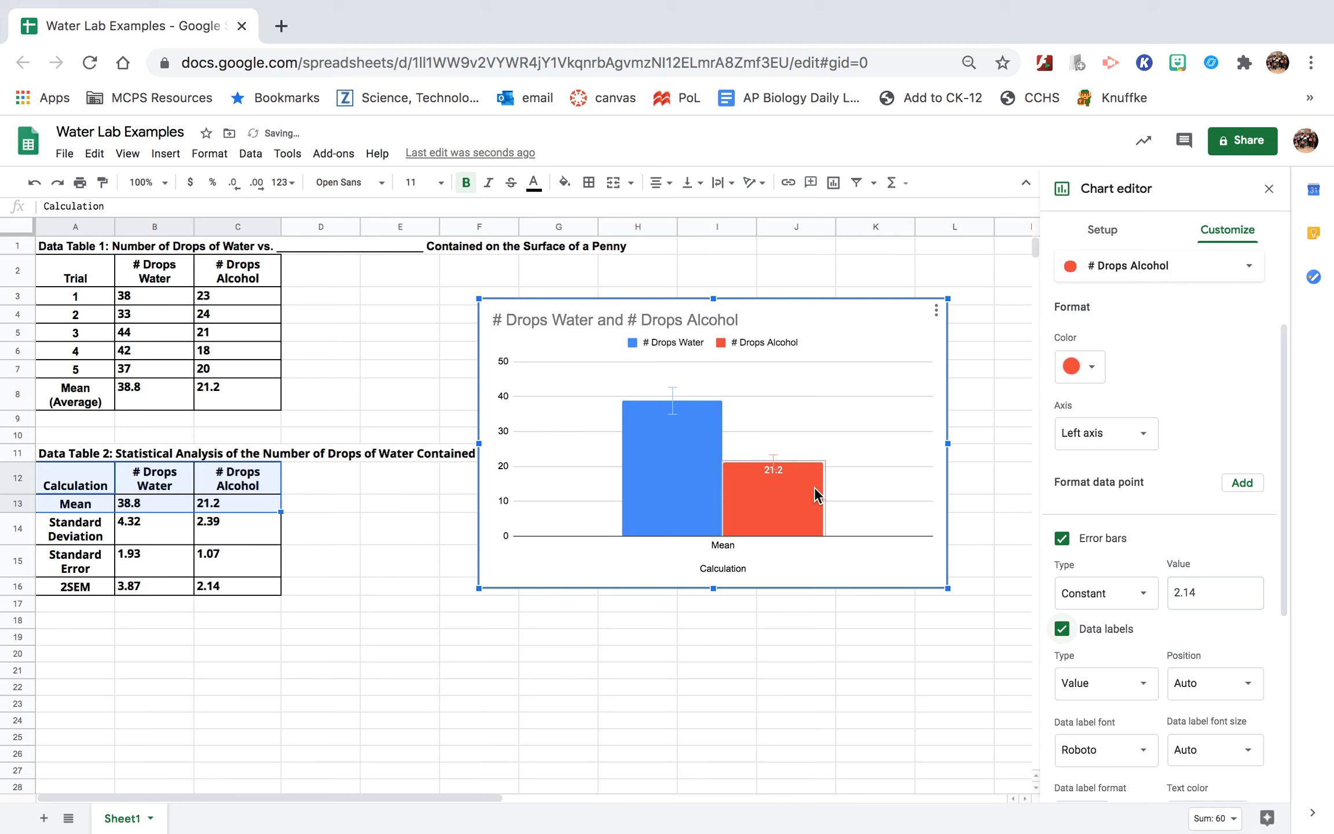
{"action": "left_click", "coordinate": [1093, 369]}
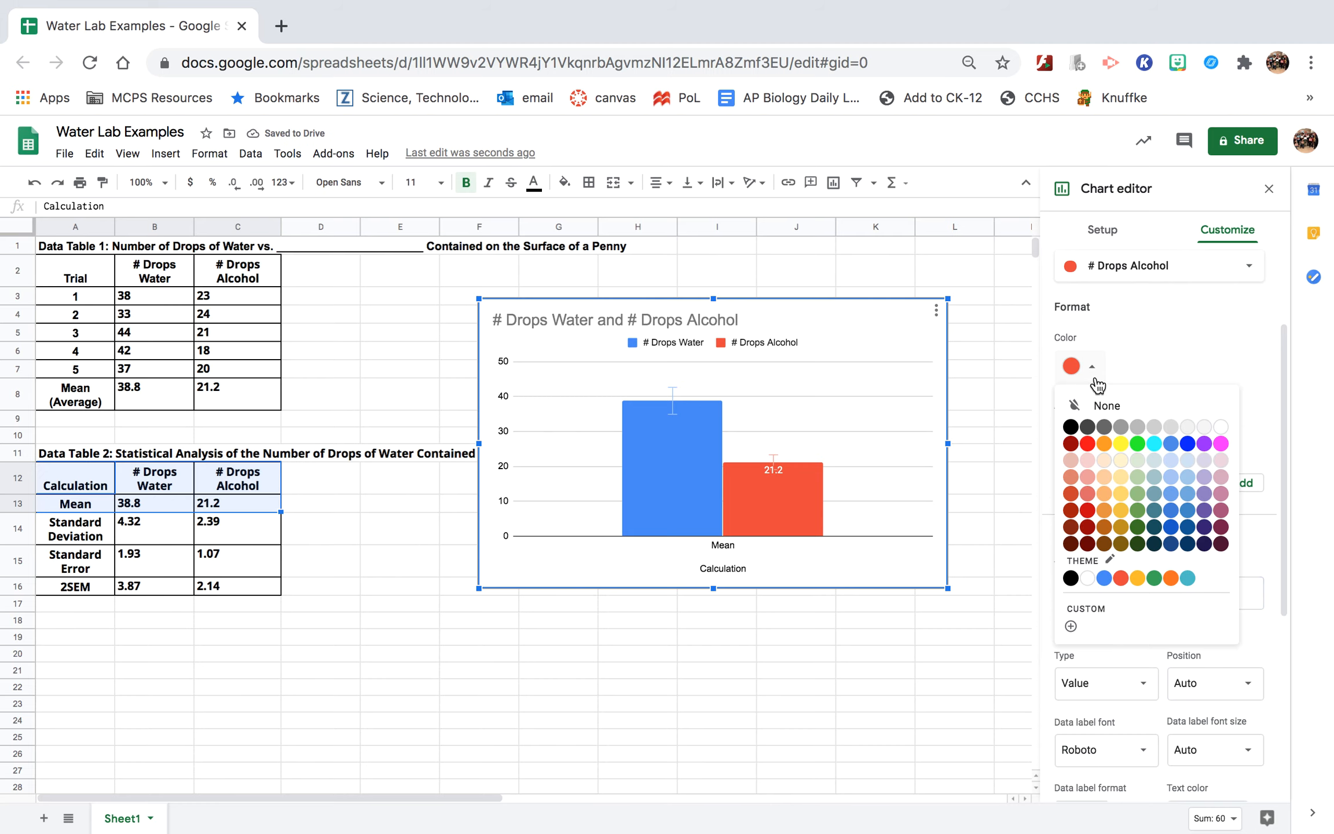
{"action": "left_click", "coordinate": [1164, 280]}
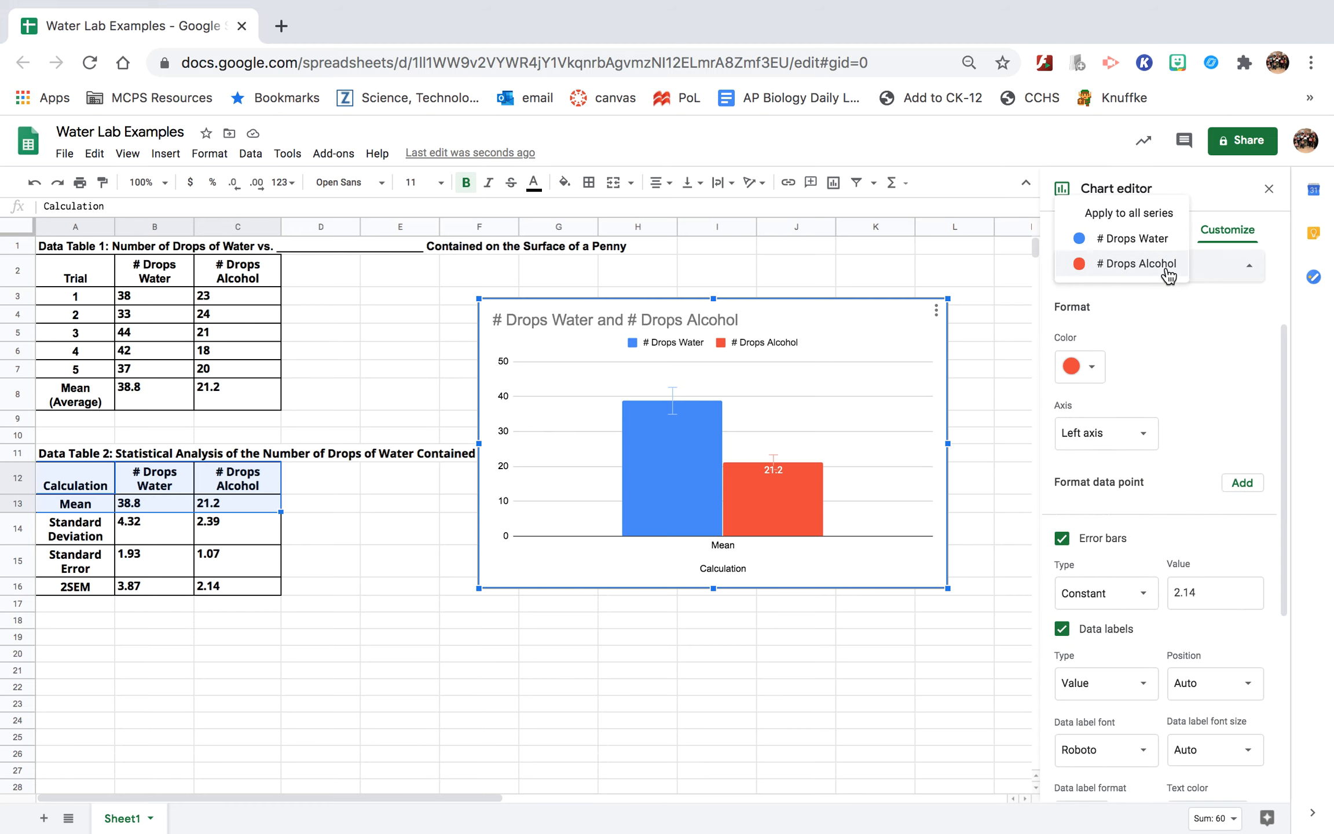
{"action": "left_click", "coordinate": [1130, 209]}
{"action": "left_click", "coordinate": [1152, 281]}
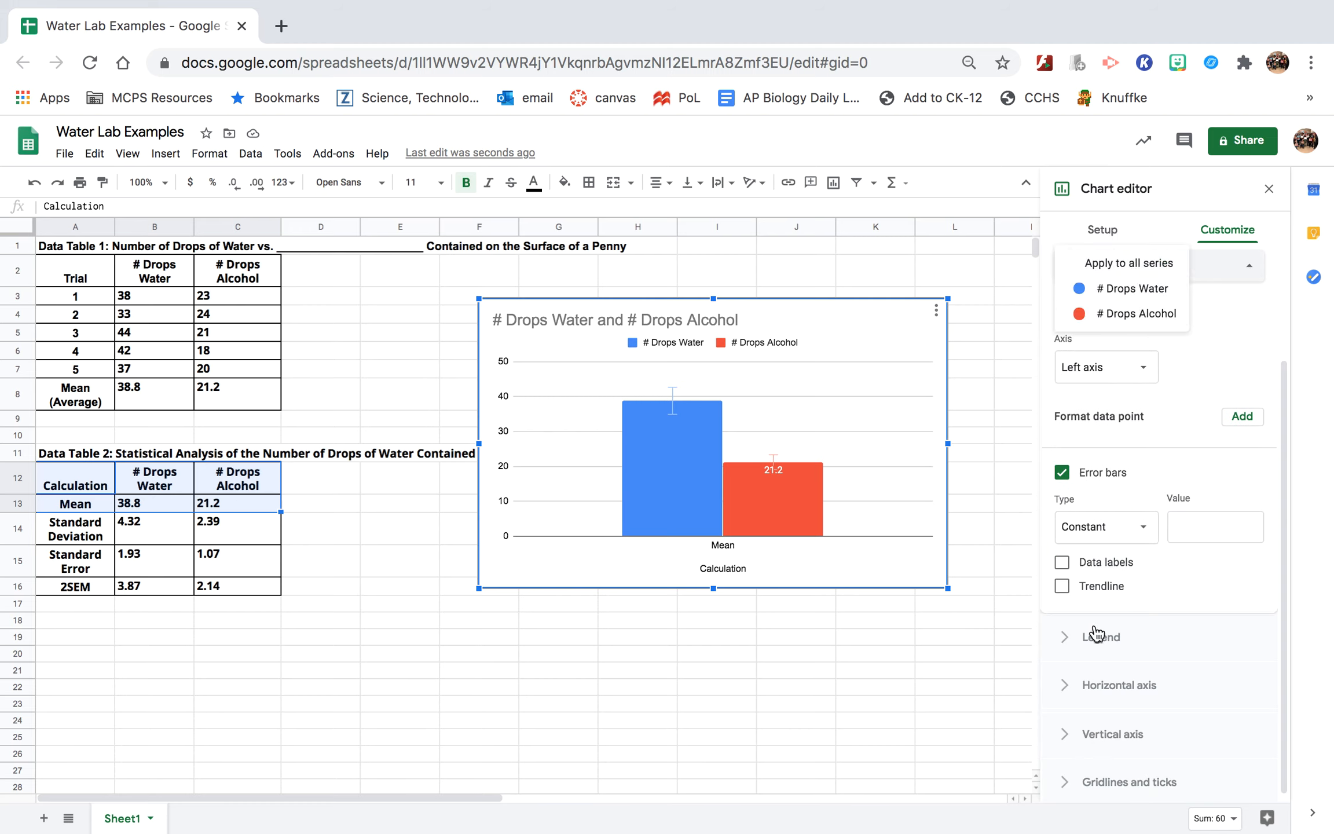
{"action": "left_click", "coordinate": [1063, 563]}
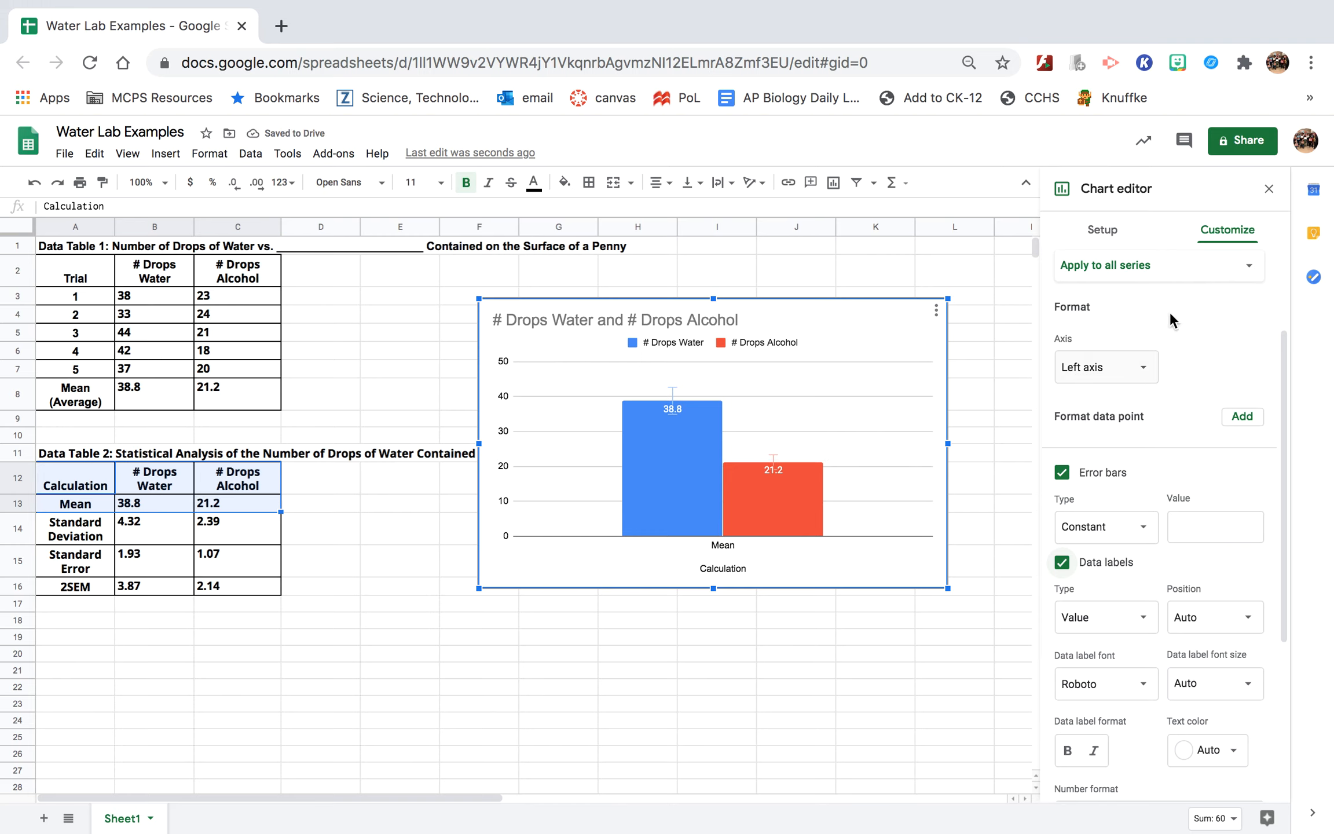
Turn off the data labels for all series in the column chart
{"action": "left_click", "coordinate": [1178, 279]}
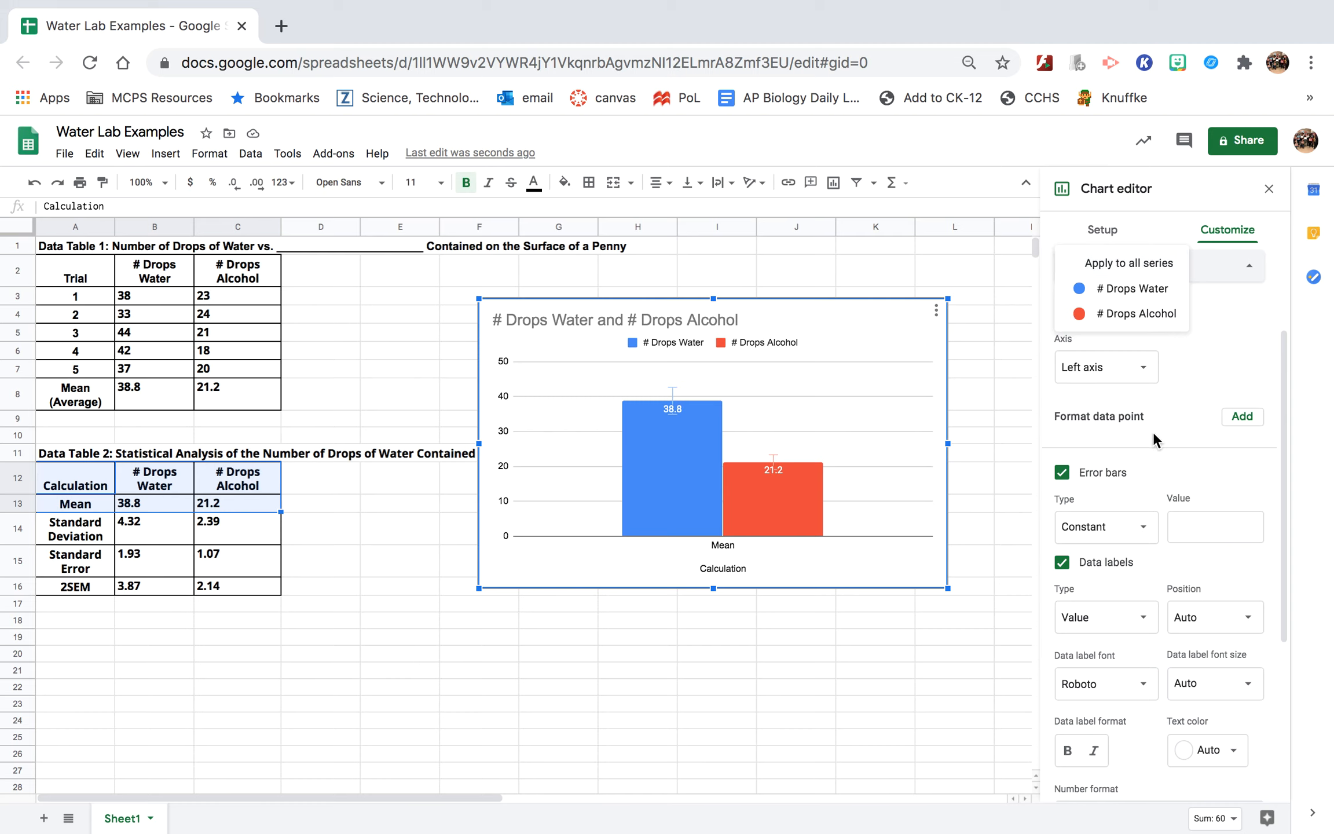
{"action": "left_click", "coordinate": [1062, 563]}
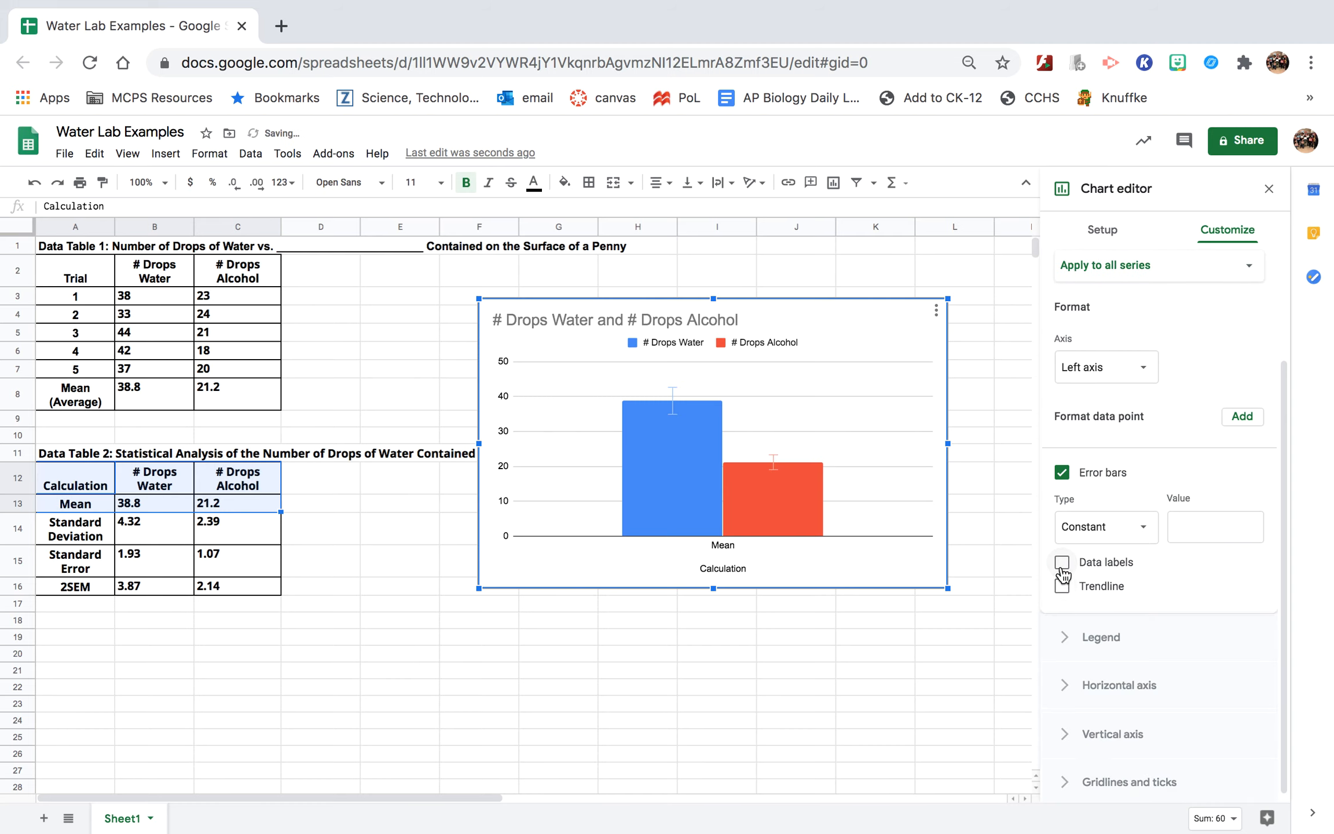
{"action": "left_click", "coordinate": [1062, 572]}
{"action": "left_click", "coordinate": [1062, 563]}
Examine which chart and axis titles can be edited, and close the chart editor without changing them
{"action": "scroll", "coordinate": [1146, 405], "scroll_direction": "up", "scroll_amount": 3}
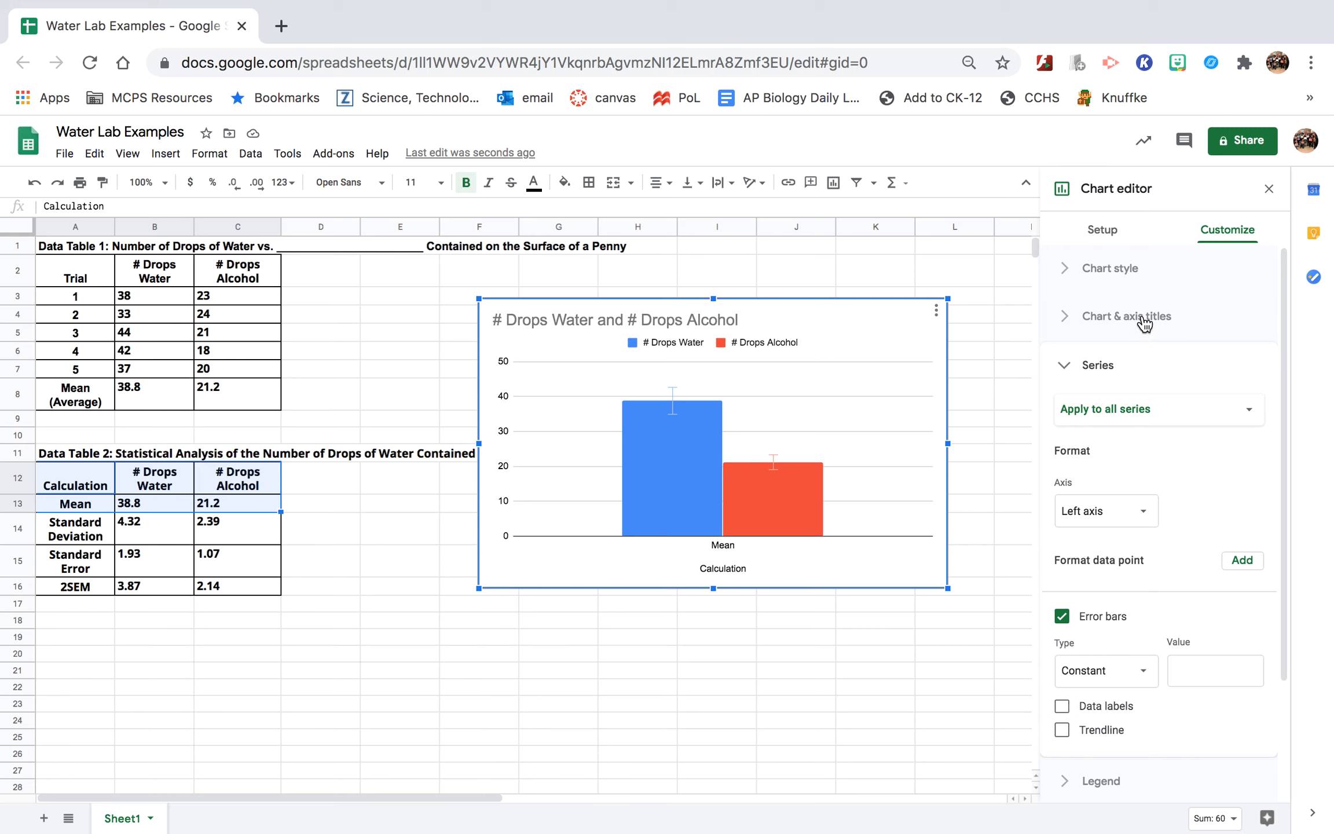
{"action": "left_click", "coordinate": [1142, 319]}
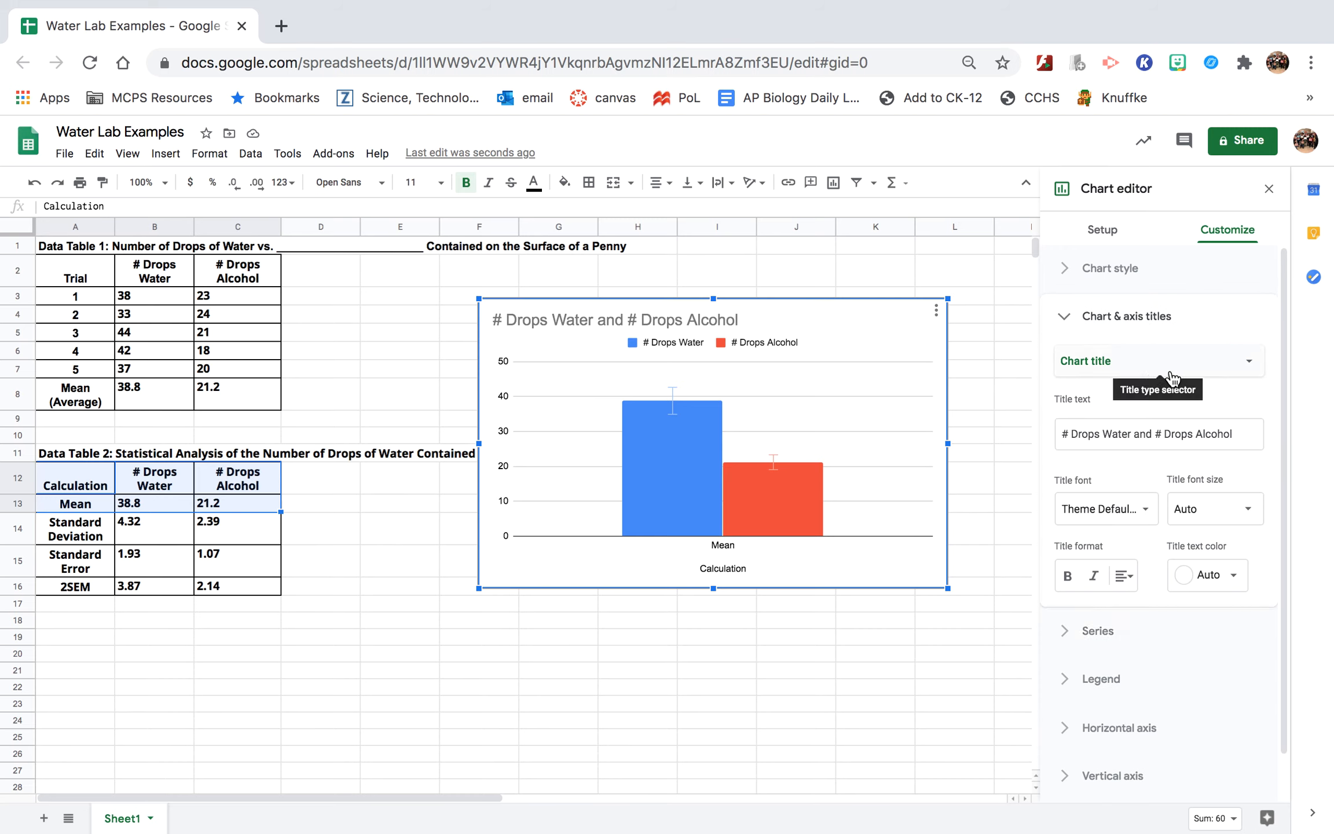
{"action": "left_click", "coordinate": [1211, 370]}
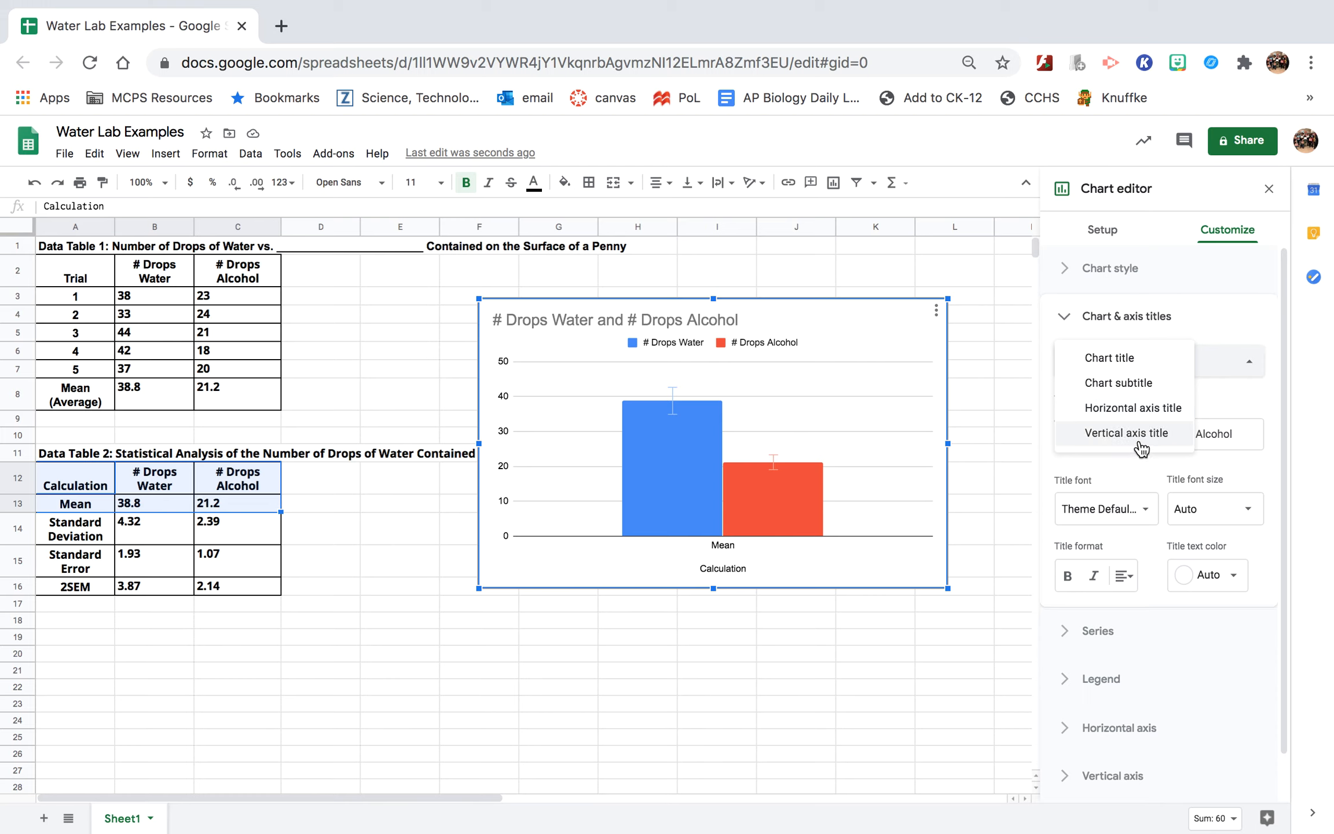
{"action": "left_click", "coordinate": [291, 598]}
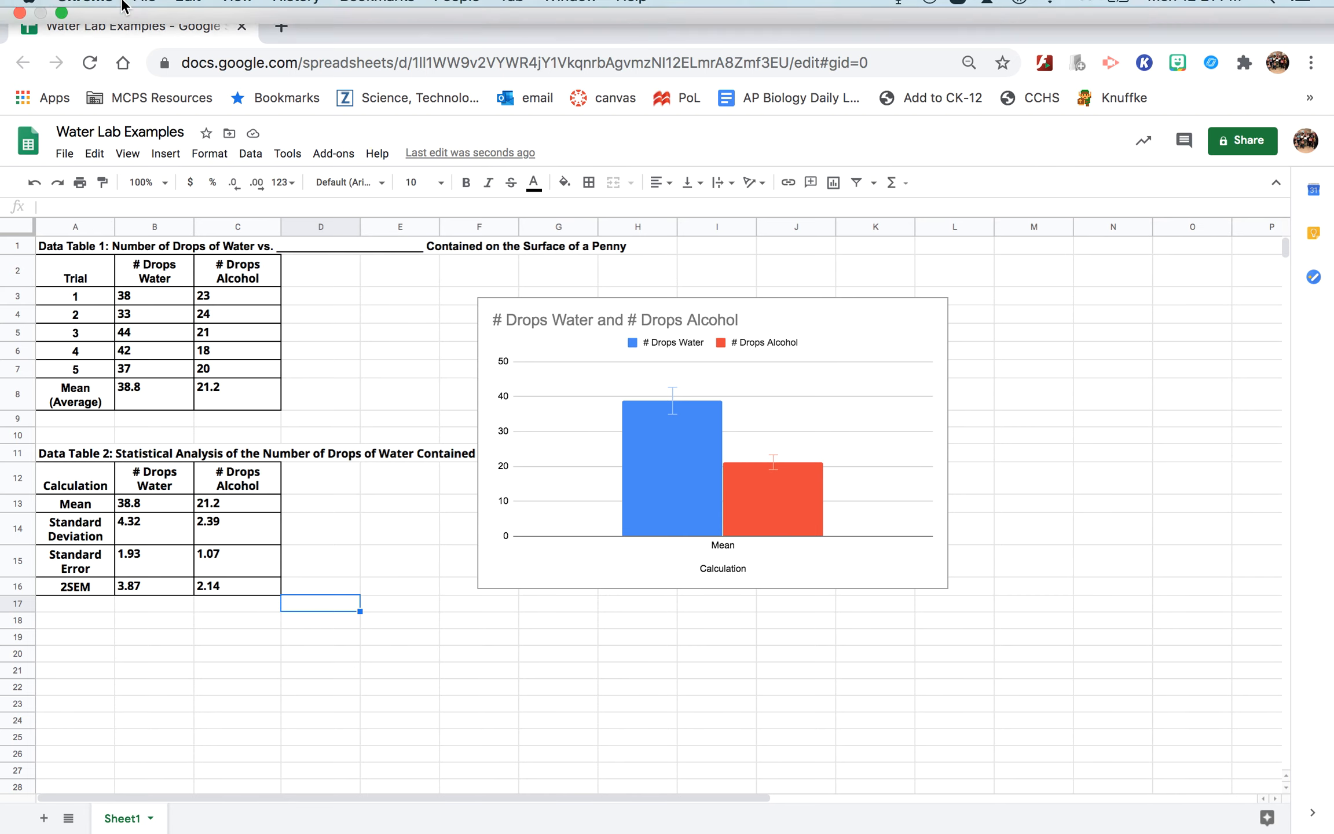
Take the browser window out of full-screen mode and bring up the Dock
{"action": "mouse_move", "coordinate": [60, 4]}
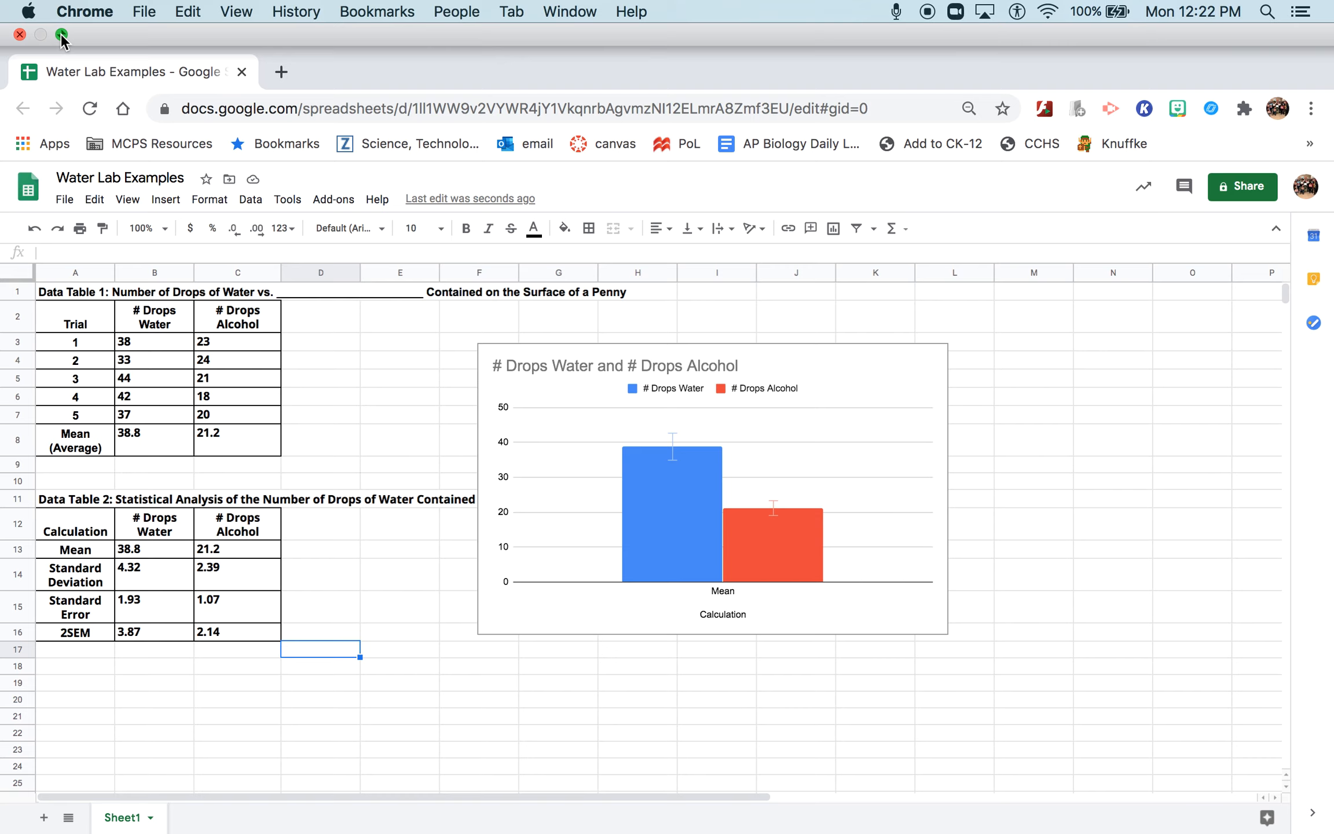
{"action": "left_click", "coordinate": [61, 35]}
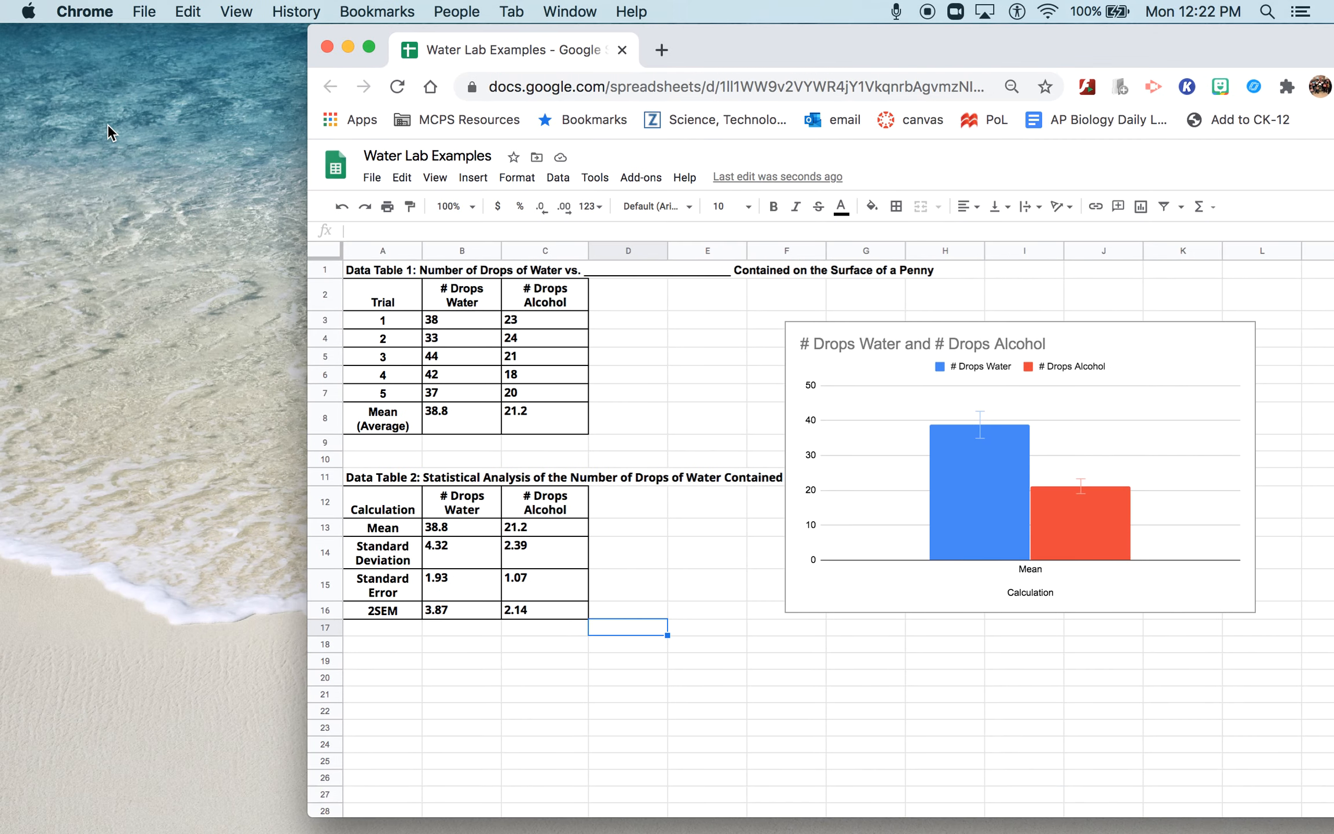
{"action": "mouse_move", "coordinate": [716, 827]}
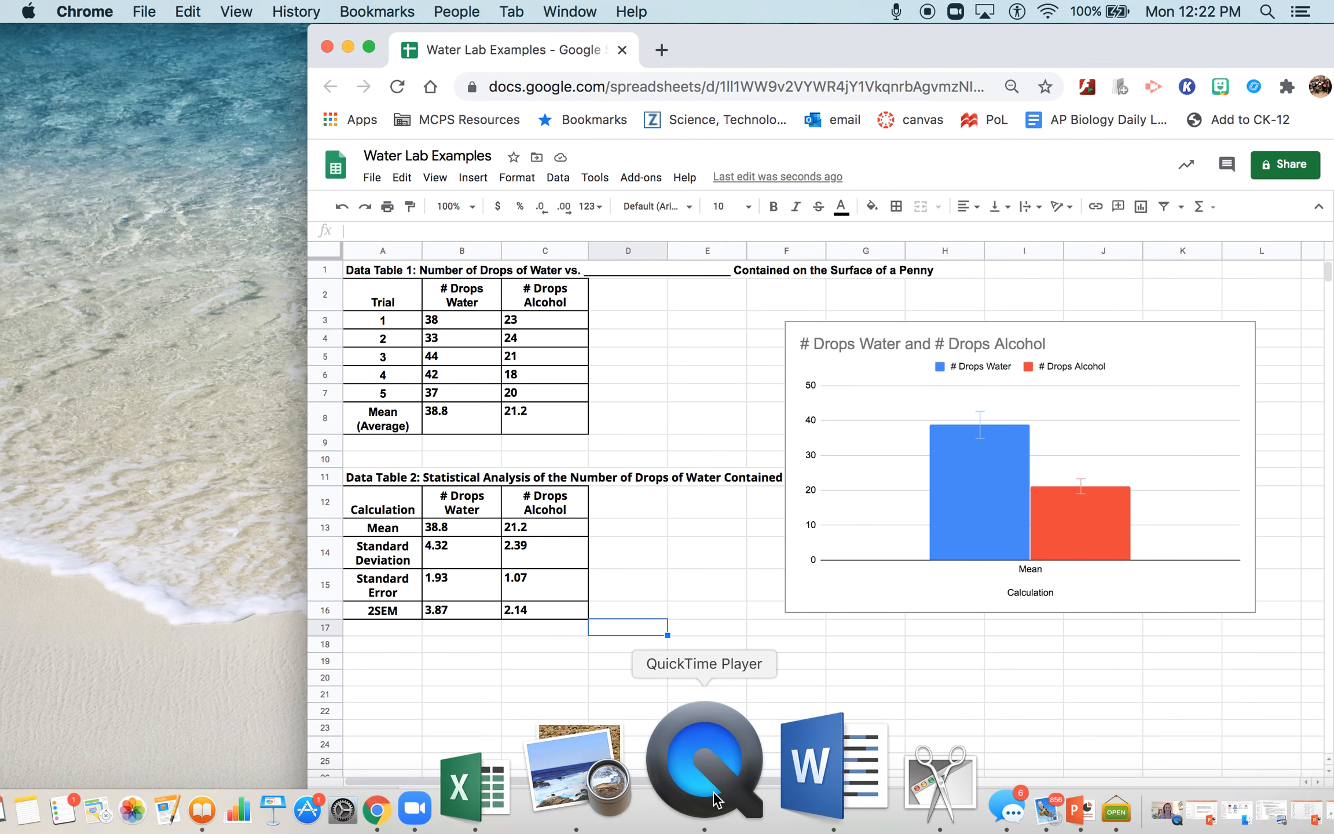